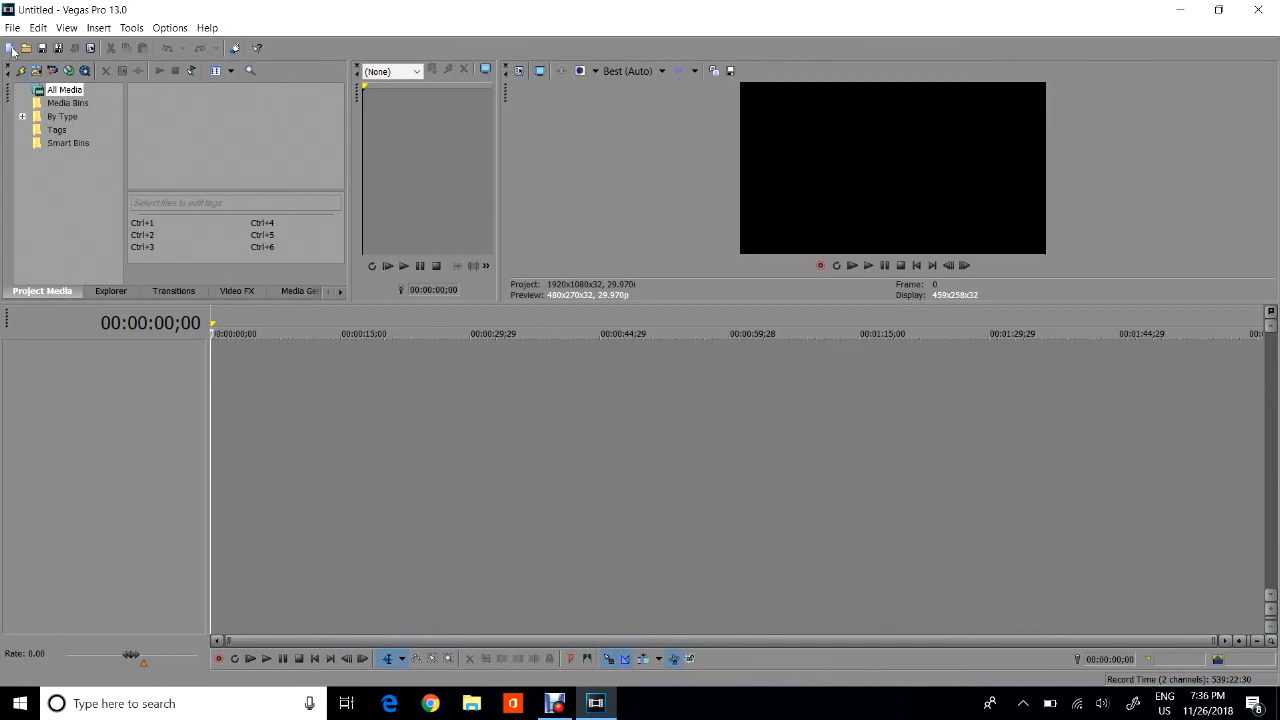
Start a new project using the HD 1080-60i (1920x1080, 29.970 fps) template.
click(12, 28)
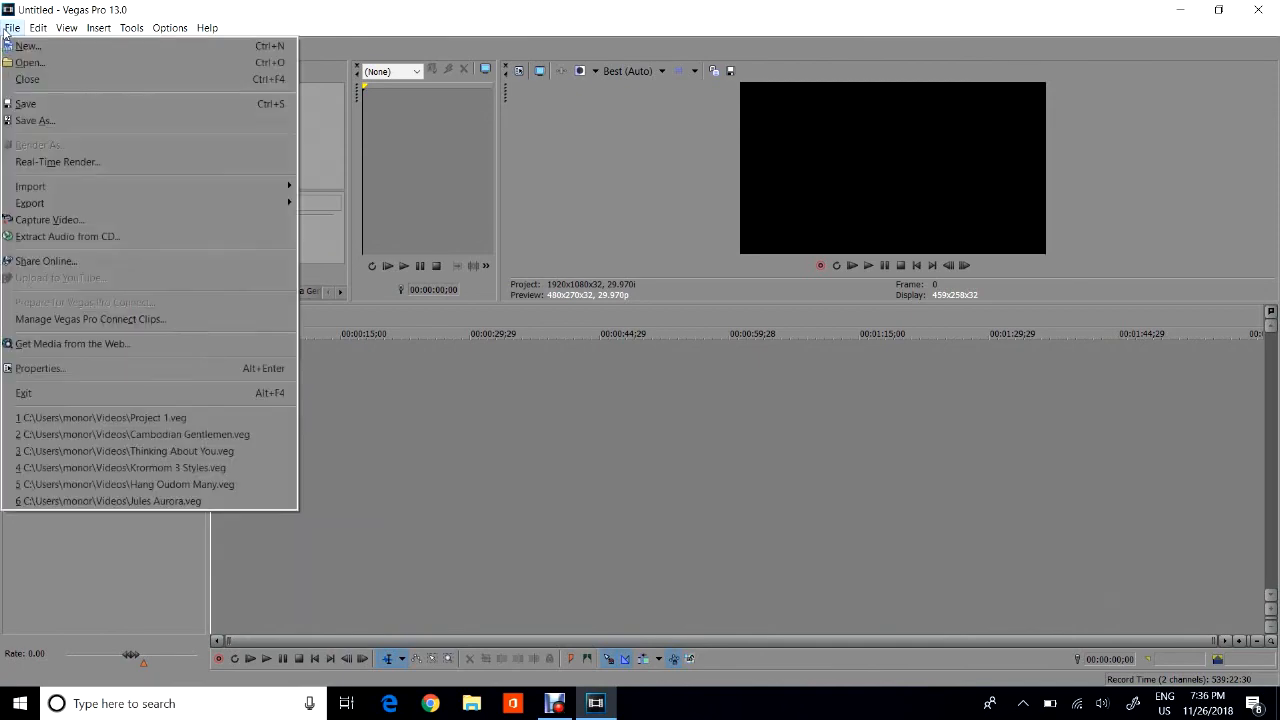
click(24, 48)
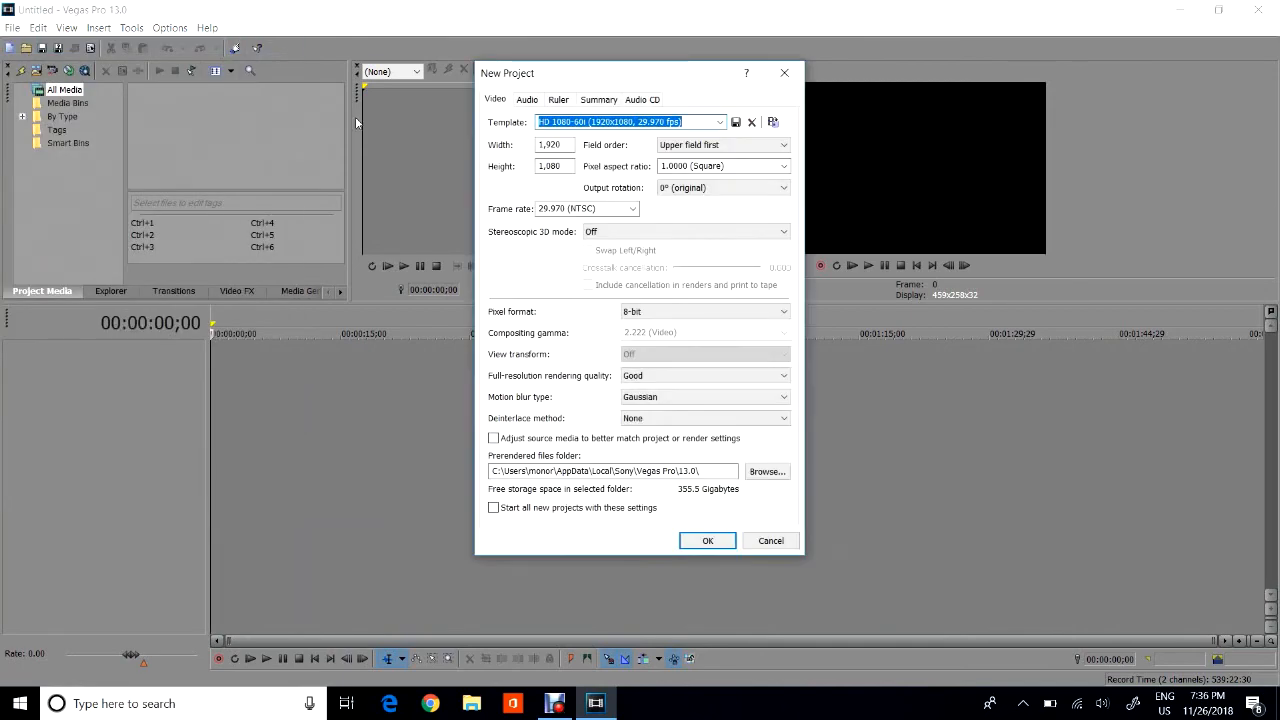
click(719, 122)
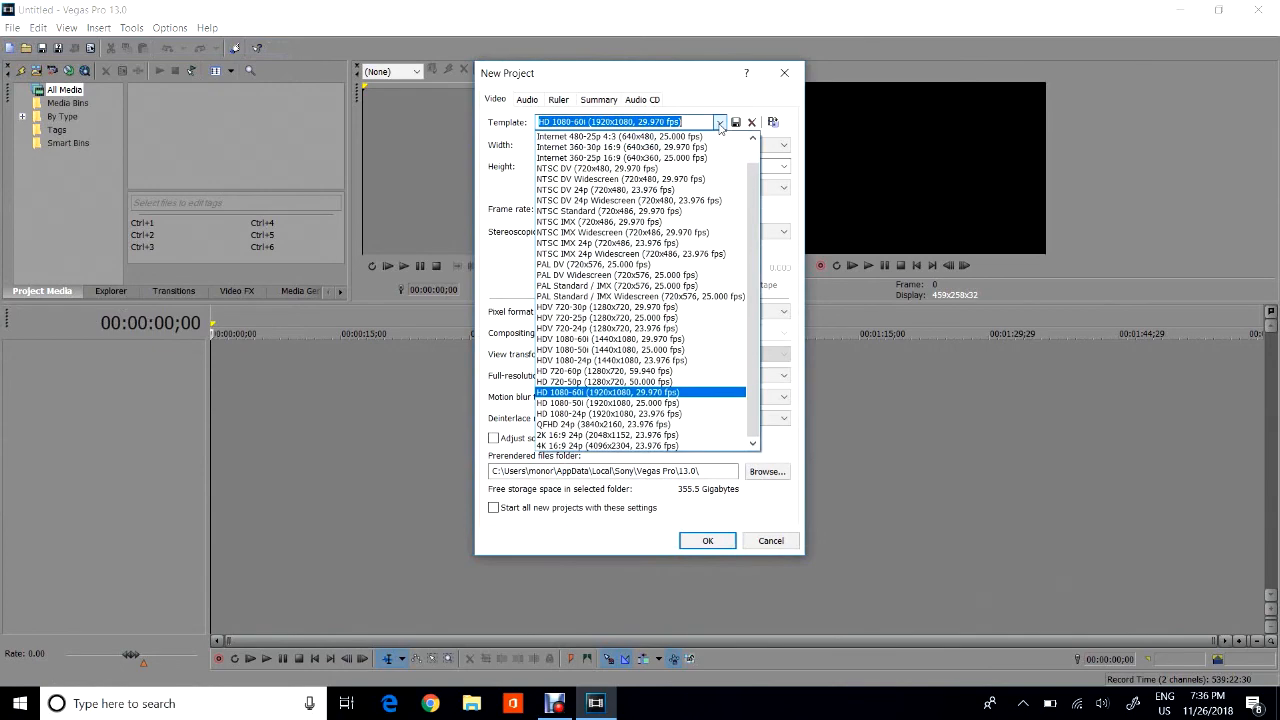
scroll(680, 230, up, 1)
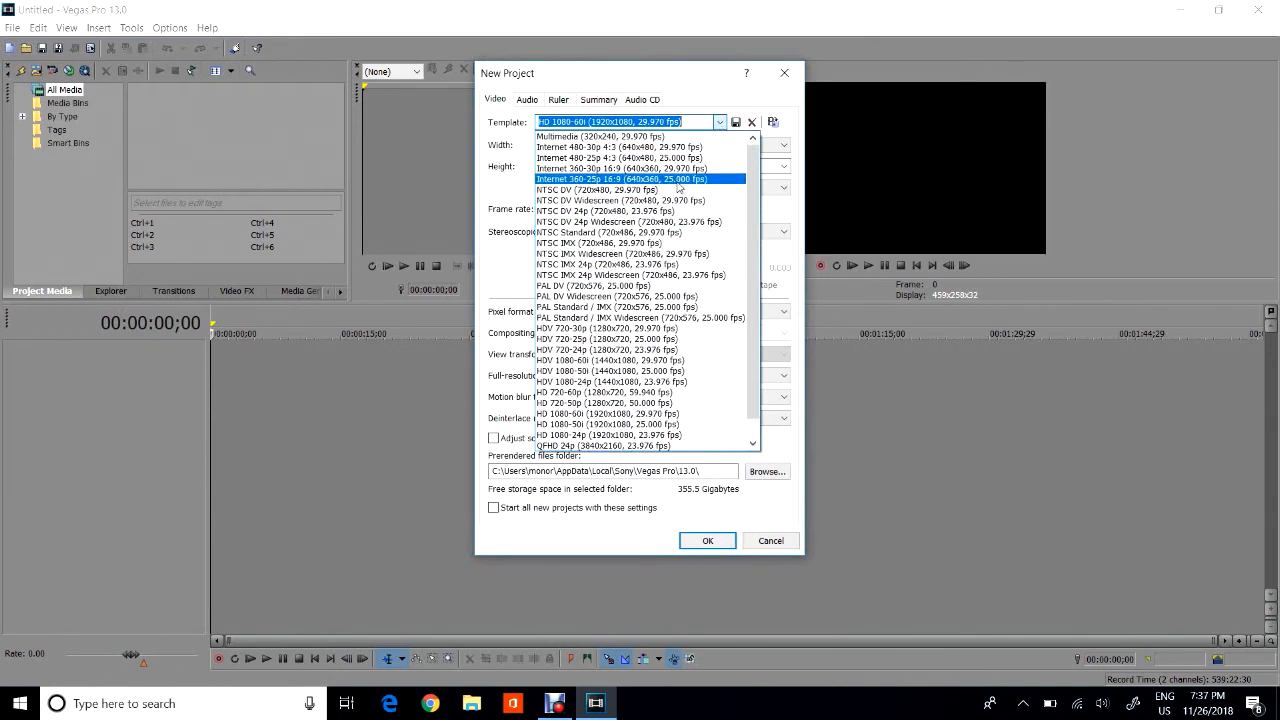
scroll(680, 187, down, 1)
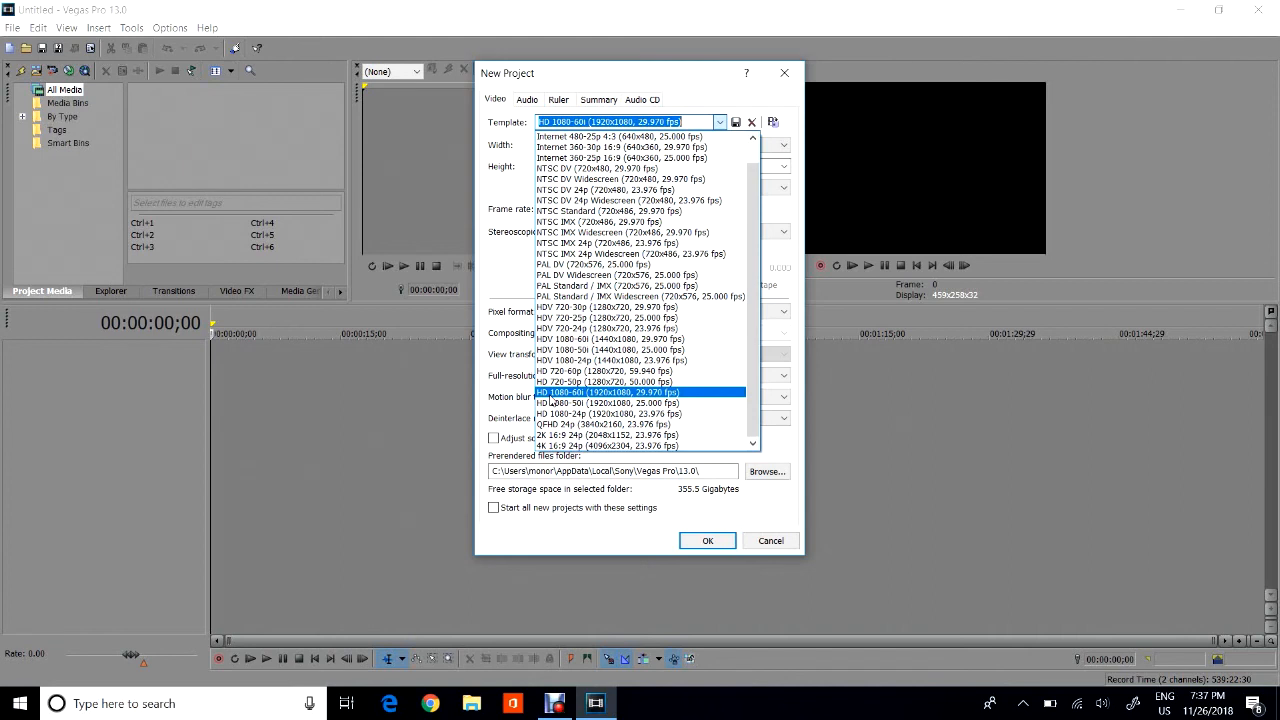
click(549, 396)
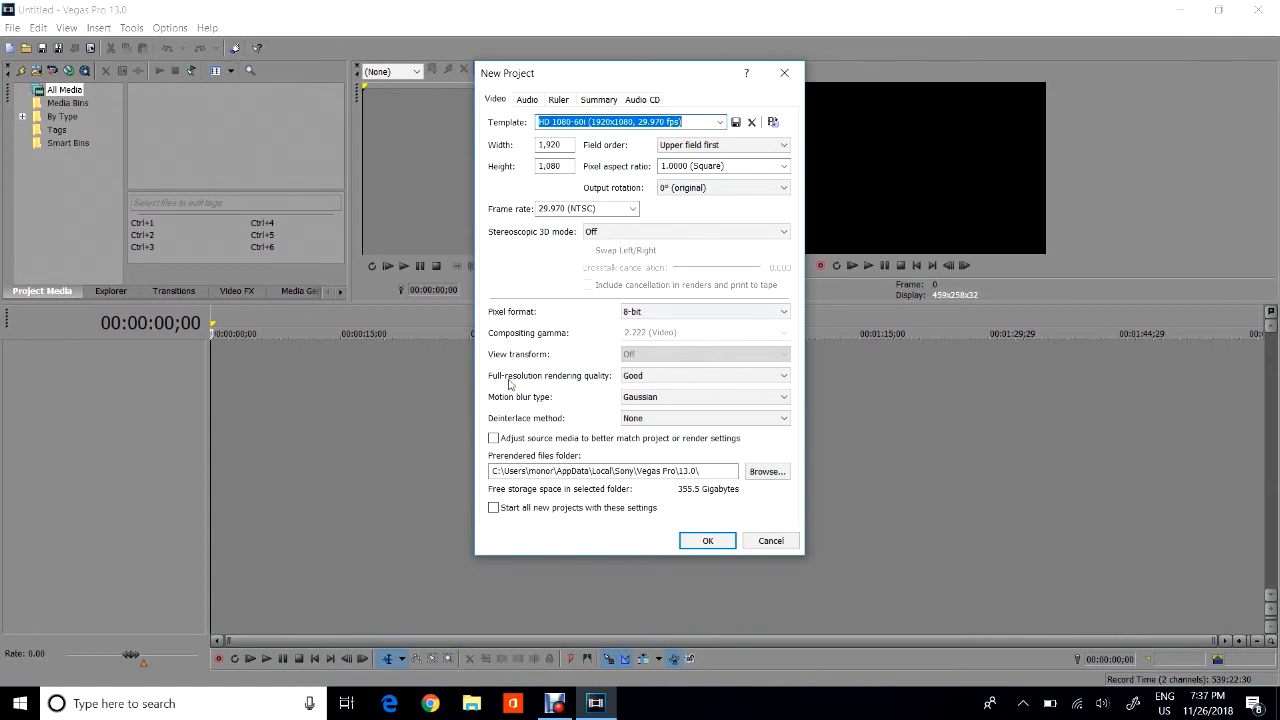
Set the full-resolution rendering quality to Best and create the project.
click(635, 378)
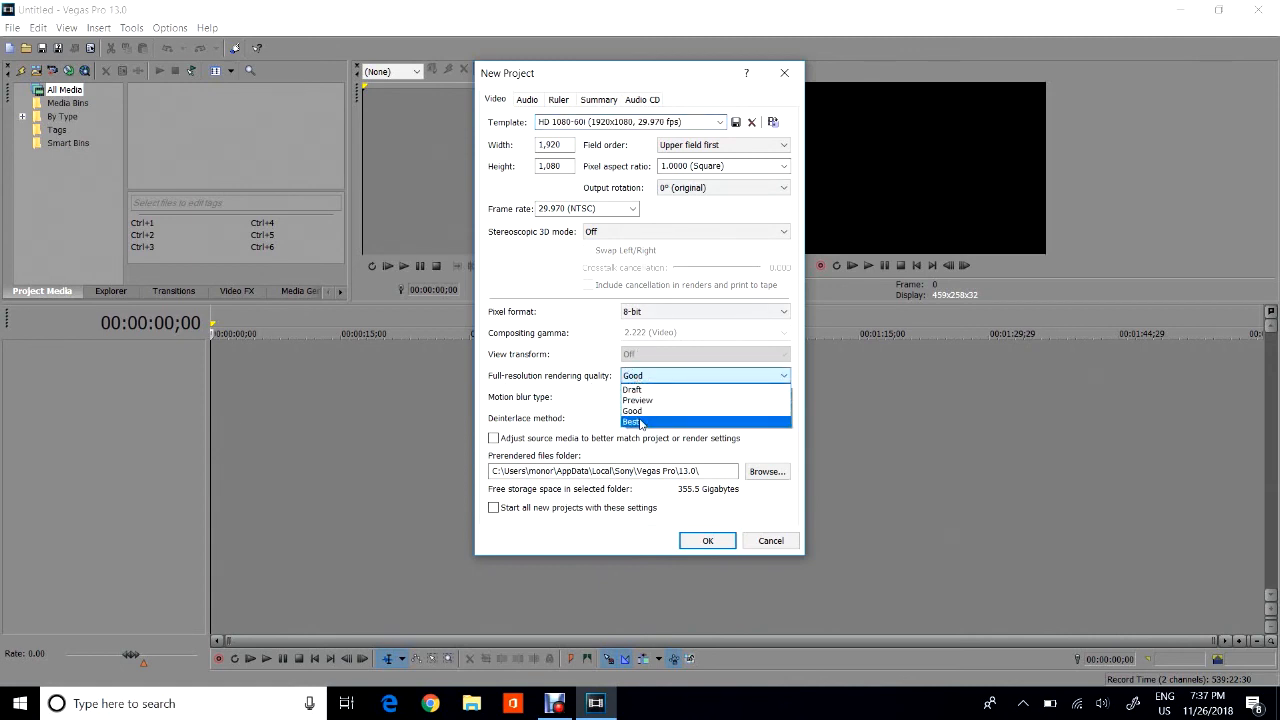
click(640, 423)
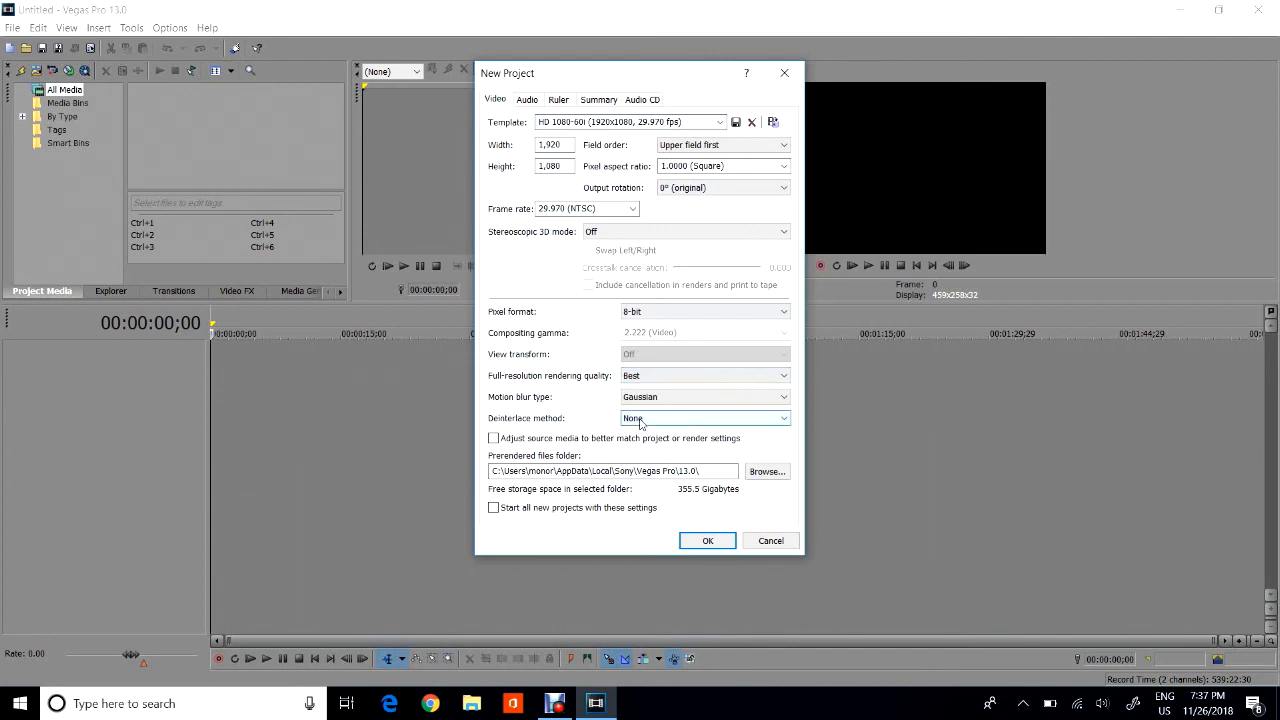
click(707, 540)
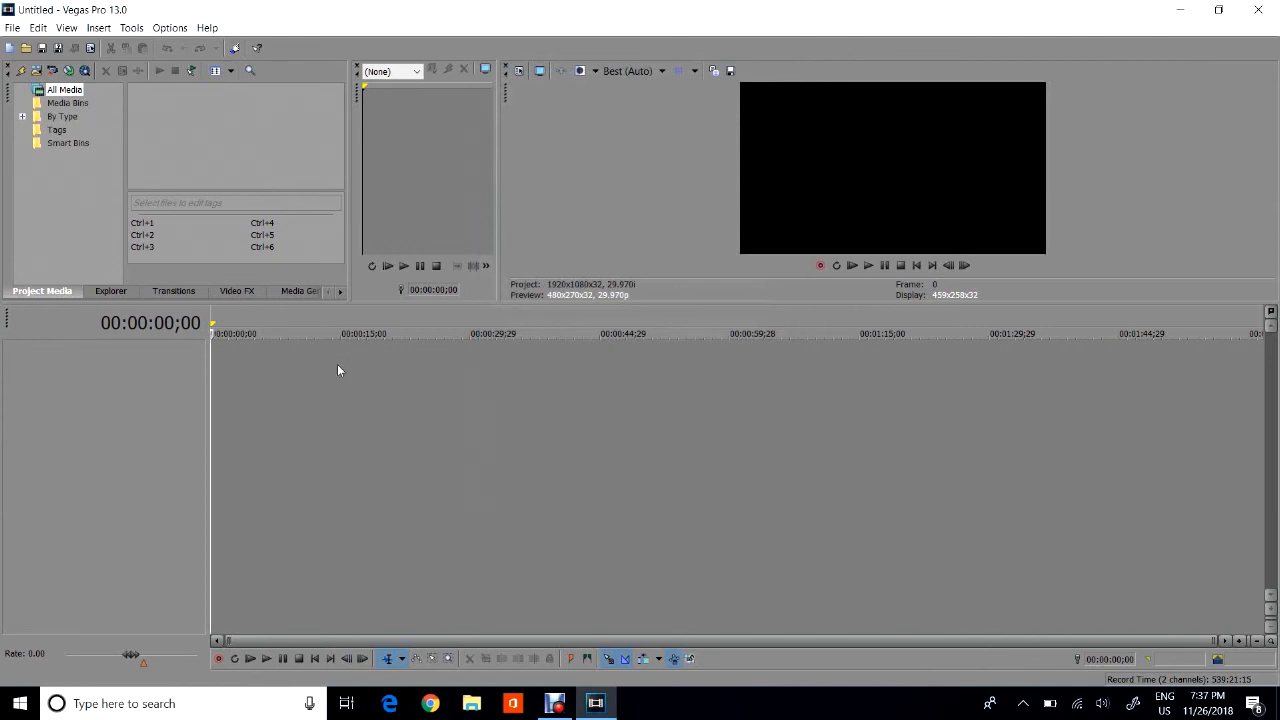
Switch to the desktop, move the Video Editing Demo folder closer to the shortcut icons, and open it.
click(1179, 12)
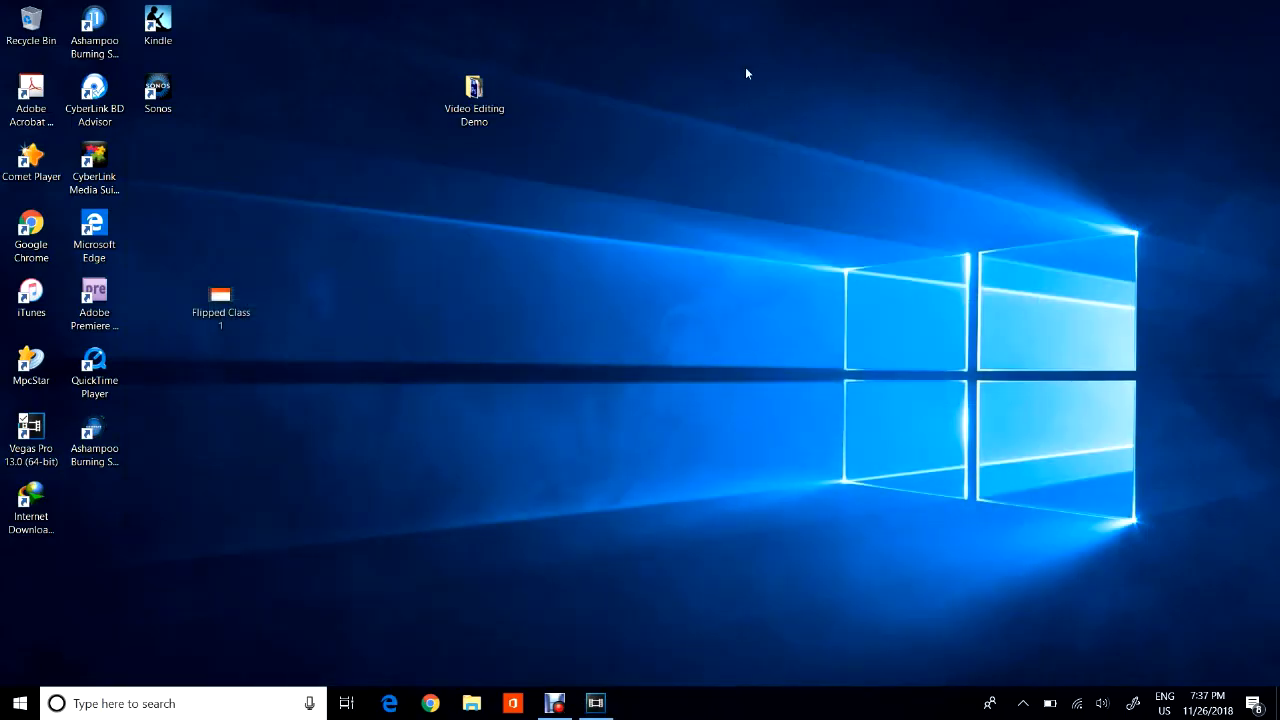
click(474, 92)
drag(473, 94, 408, 40)
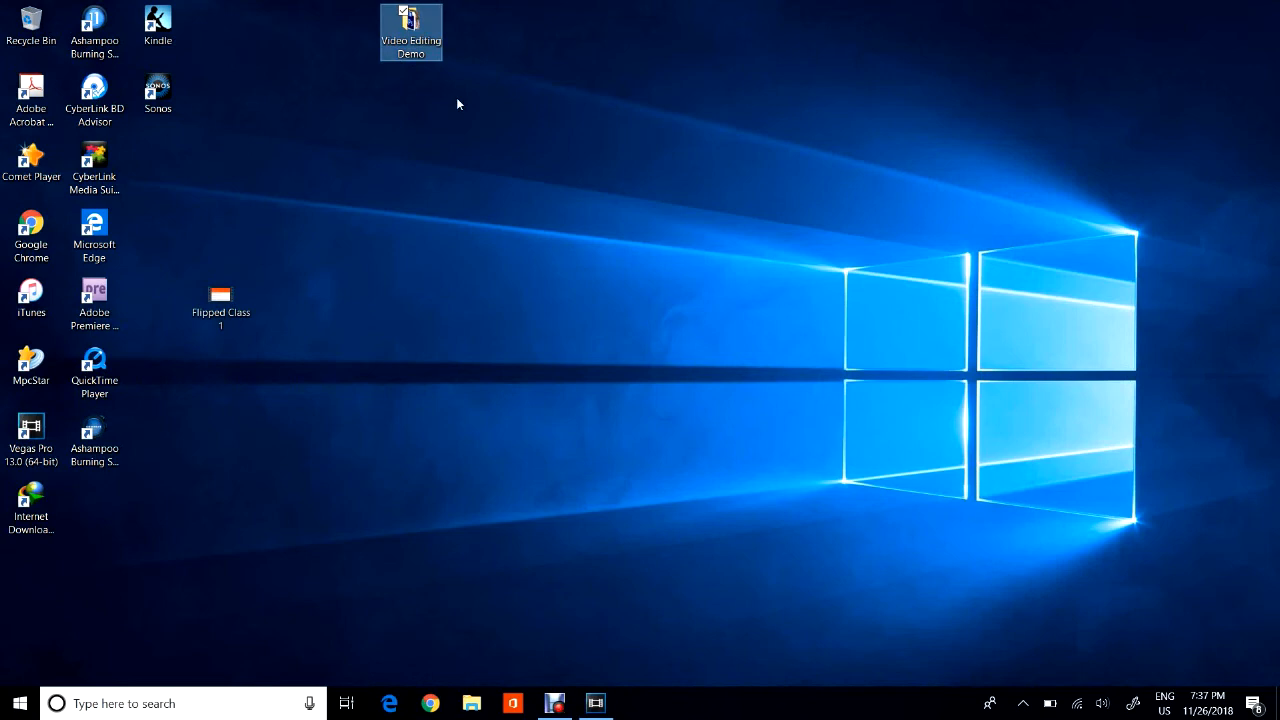
double_click(414, 57)
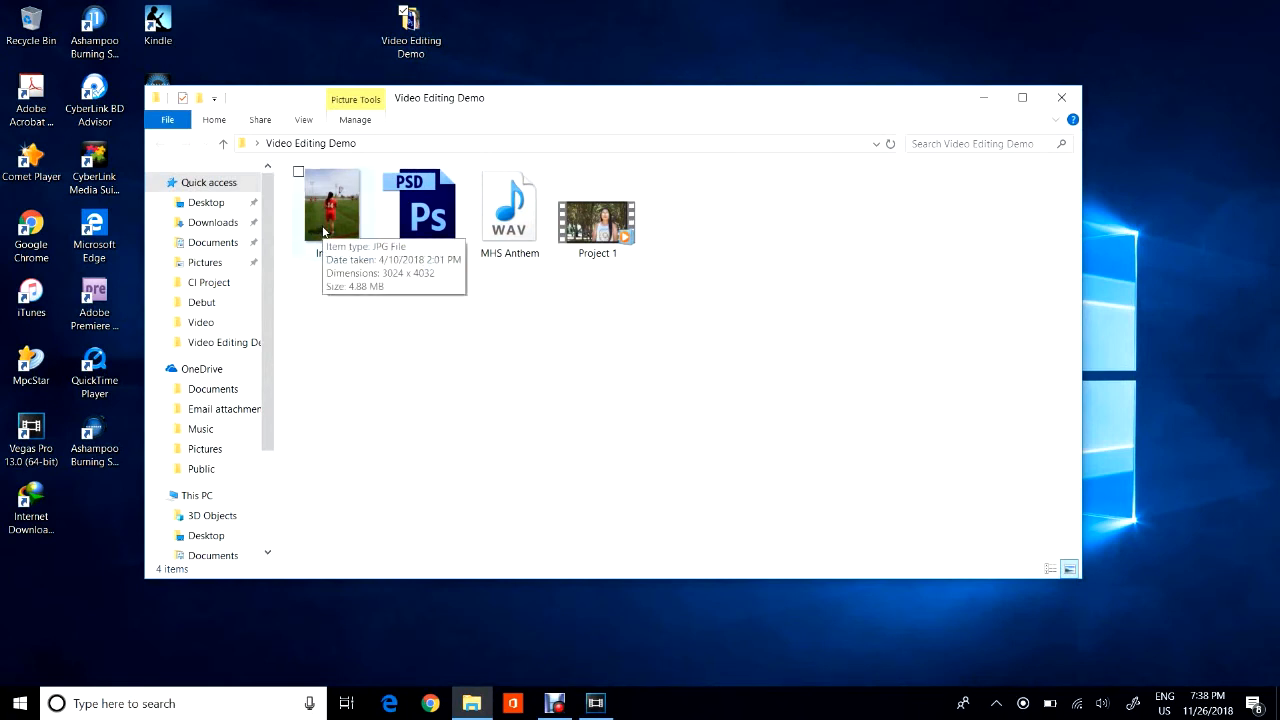
Examine the McLane Graphics Line PSD in Photoshop, close it, and check the MHS Anthem and Project 1 files in the folder.
click(424, 206)
double_click(424, 206)
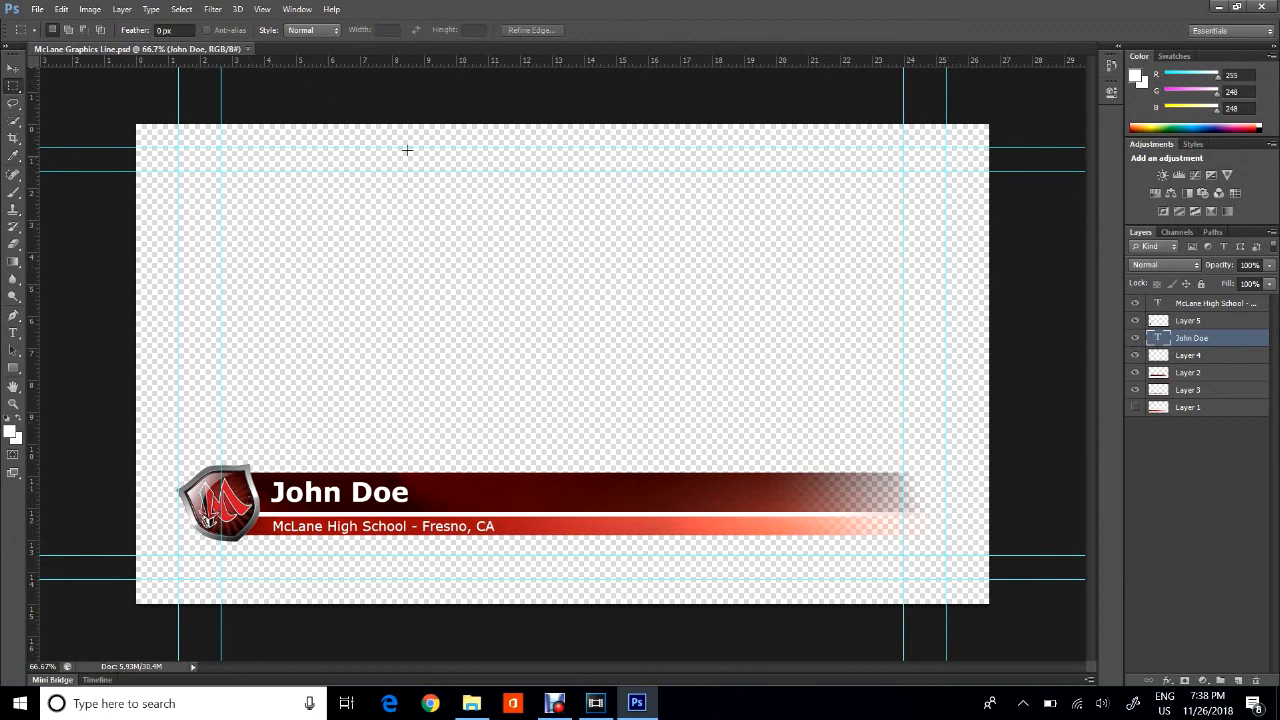
click(1271, 8)
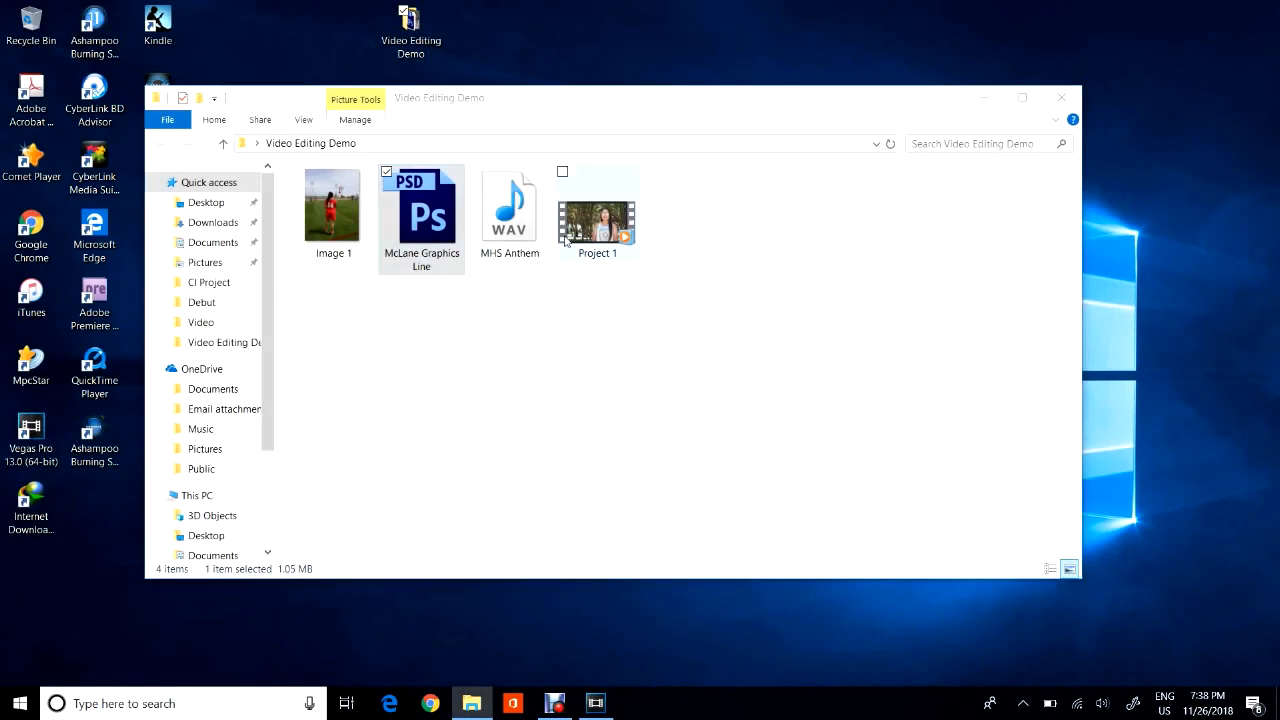
click(510, 217)
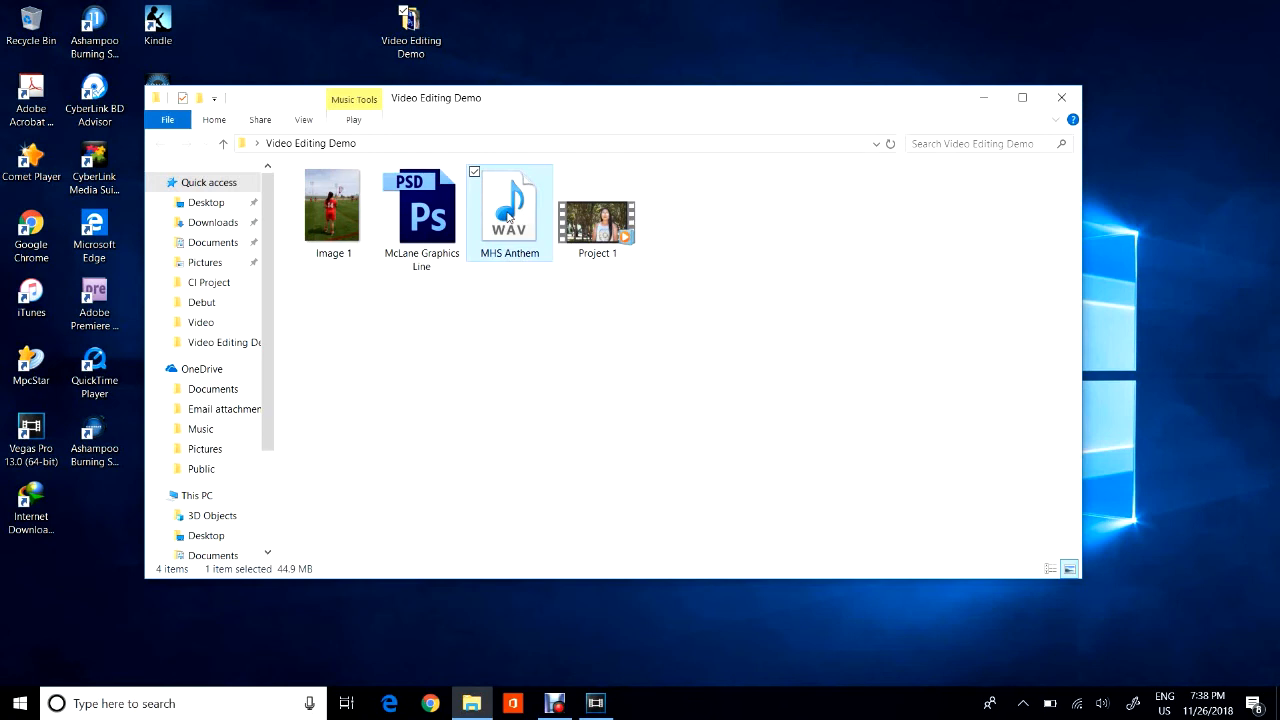
click(624, 230)
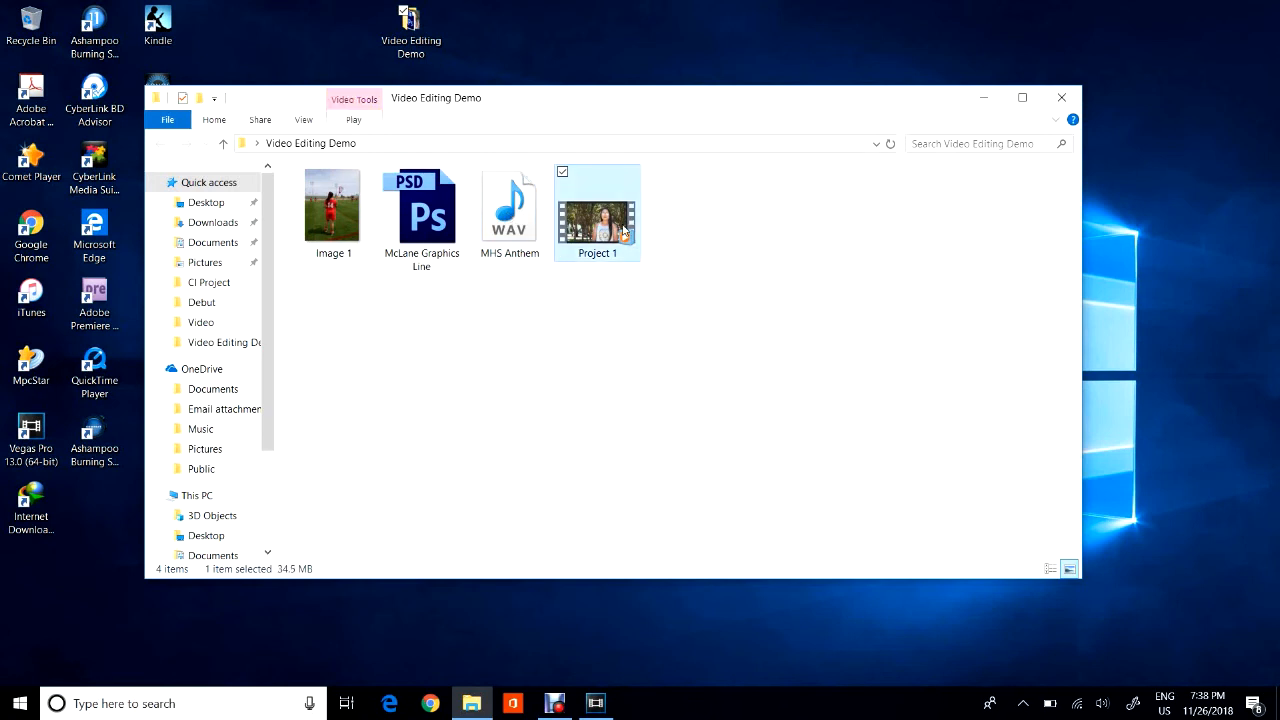
Return to Vegas Pro and insert three empty video tracks into the timeline.
click(595, 705)
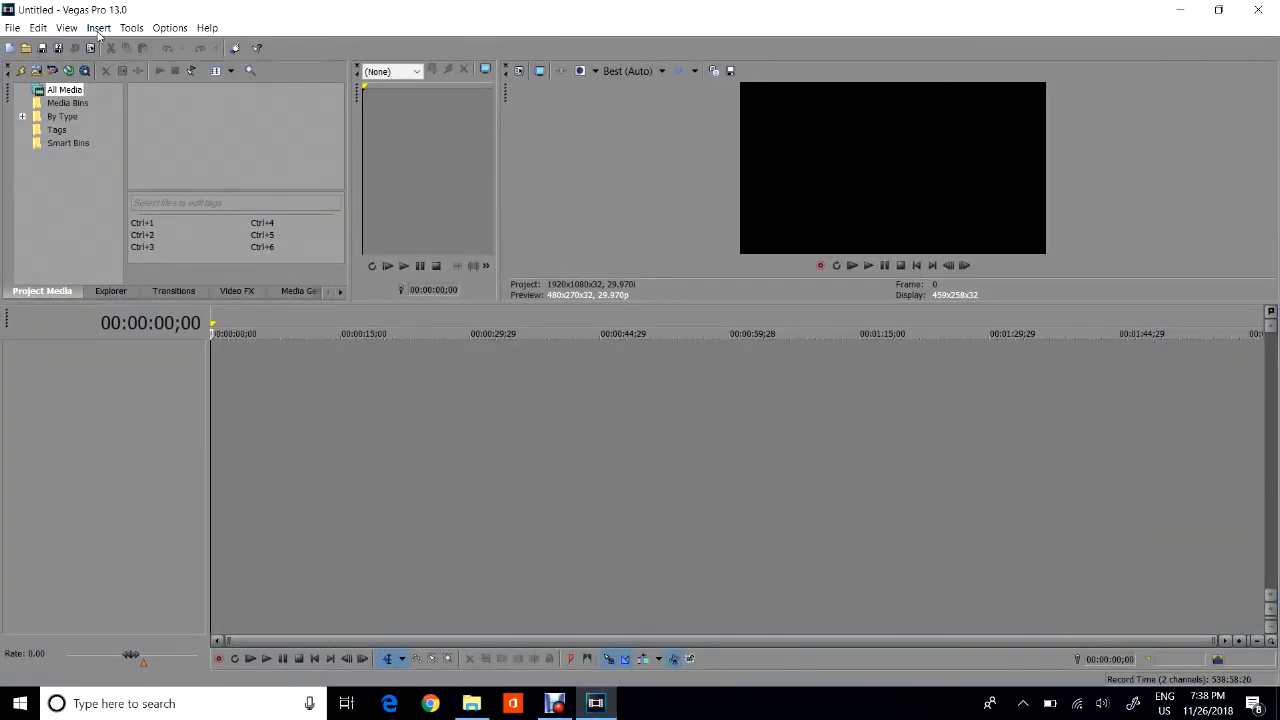
click(130, 28)
mouse_move(110, 30)
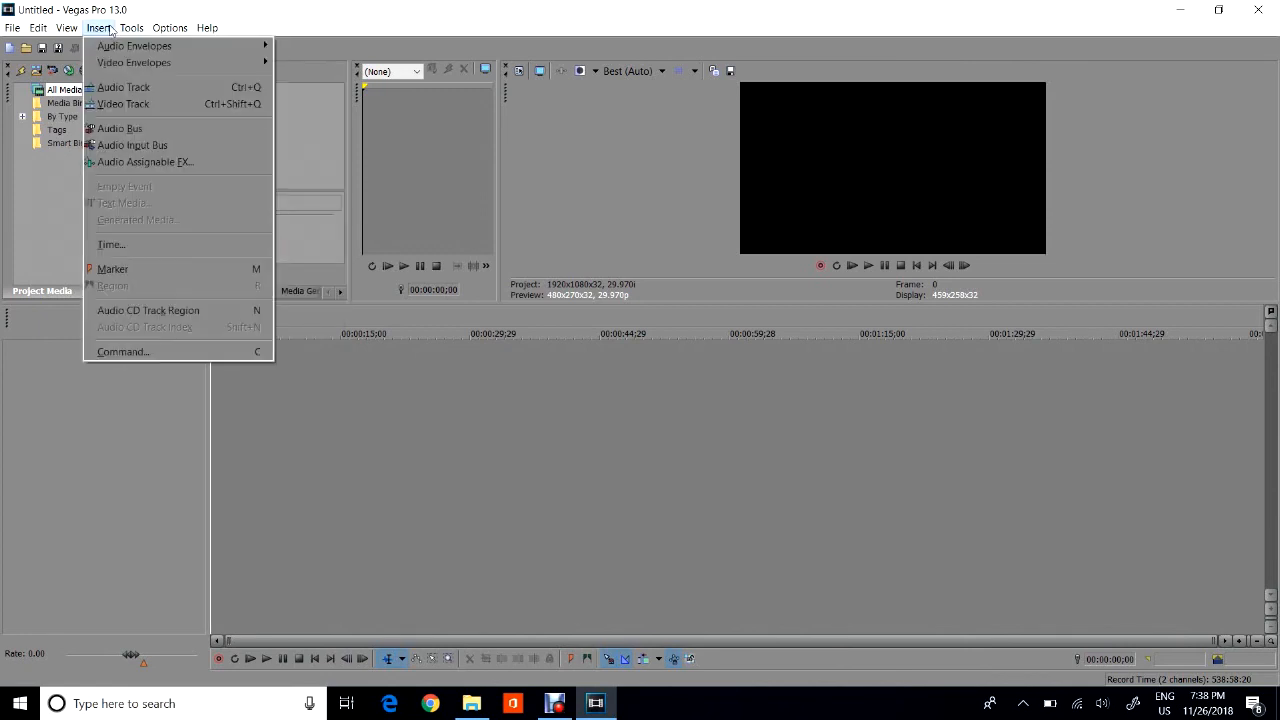
click(116, 104)
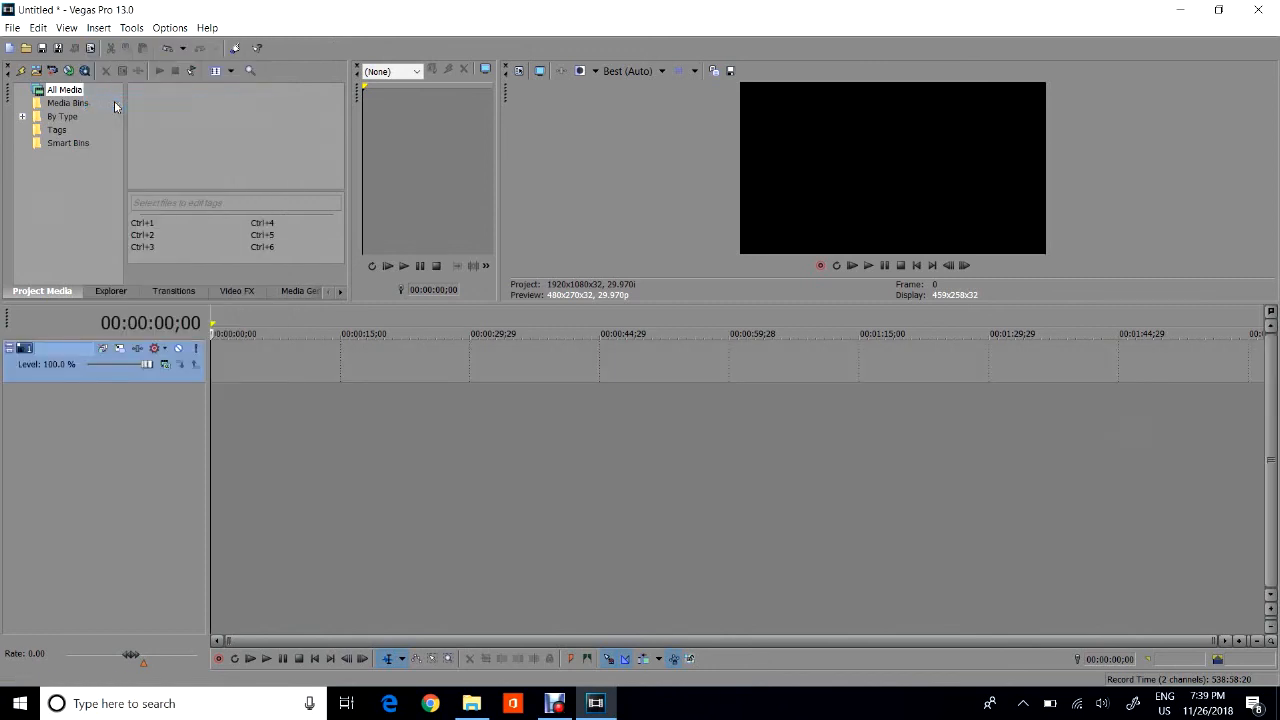
click(97, 28)
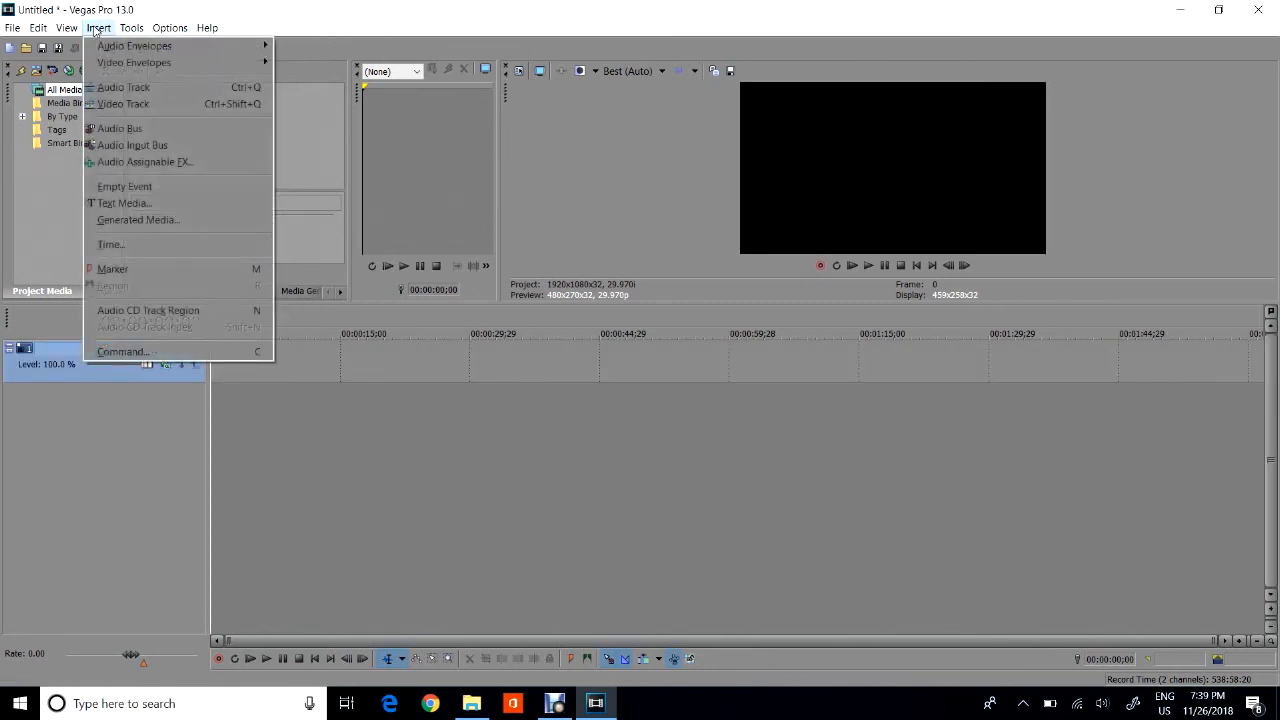
click(116, 104)
click(98, 30)
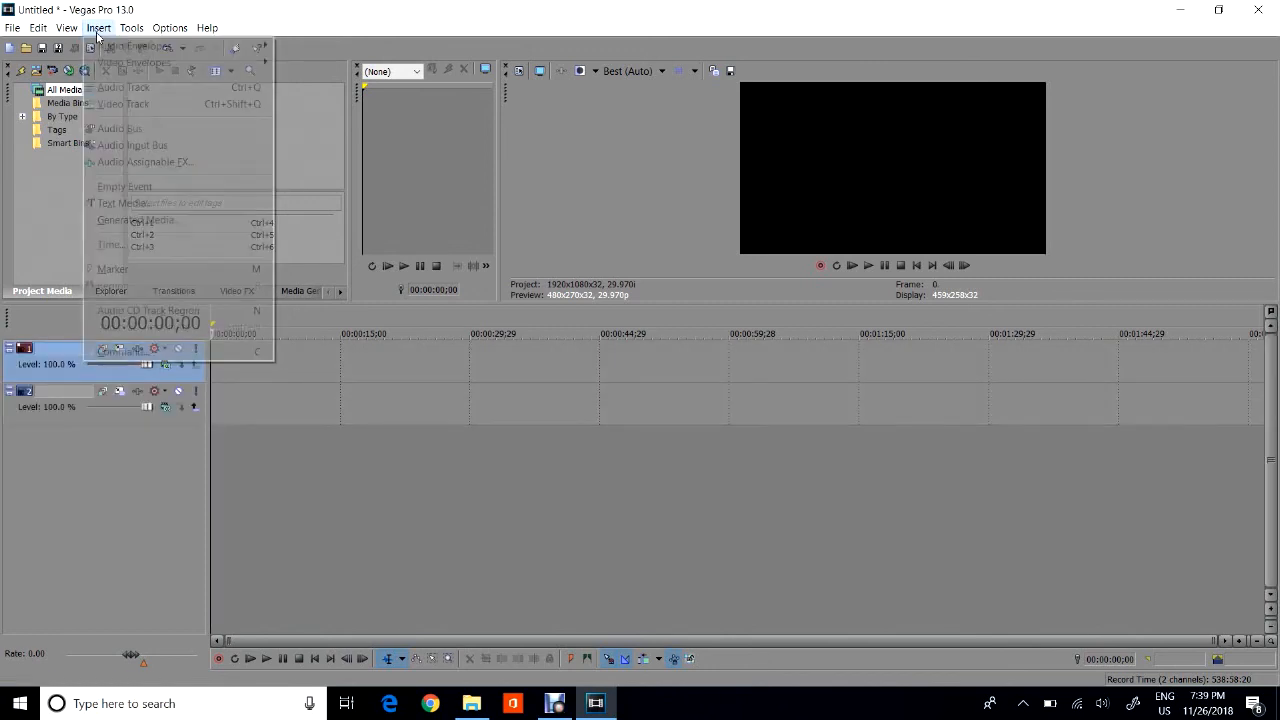
click(124, 105)
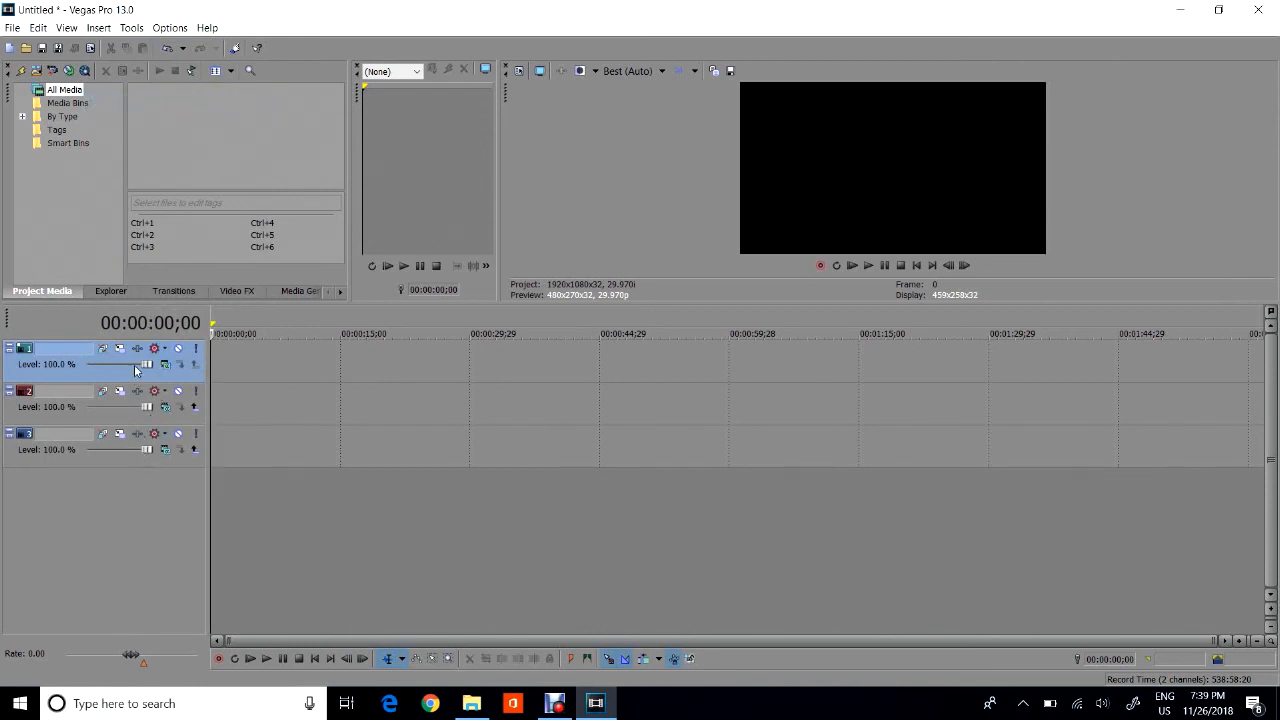
Insert two empty audio tracks below the video tracks.
click(106, 28)
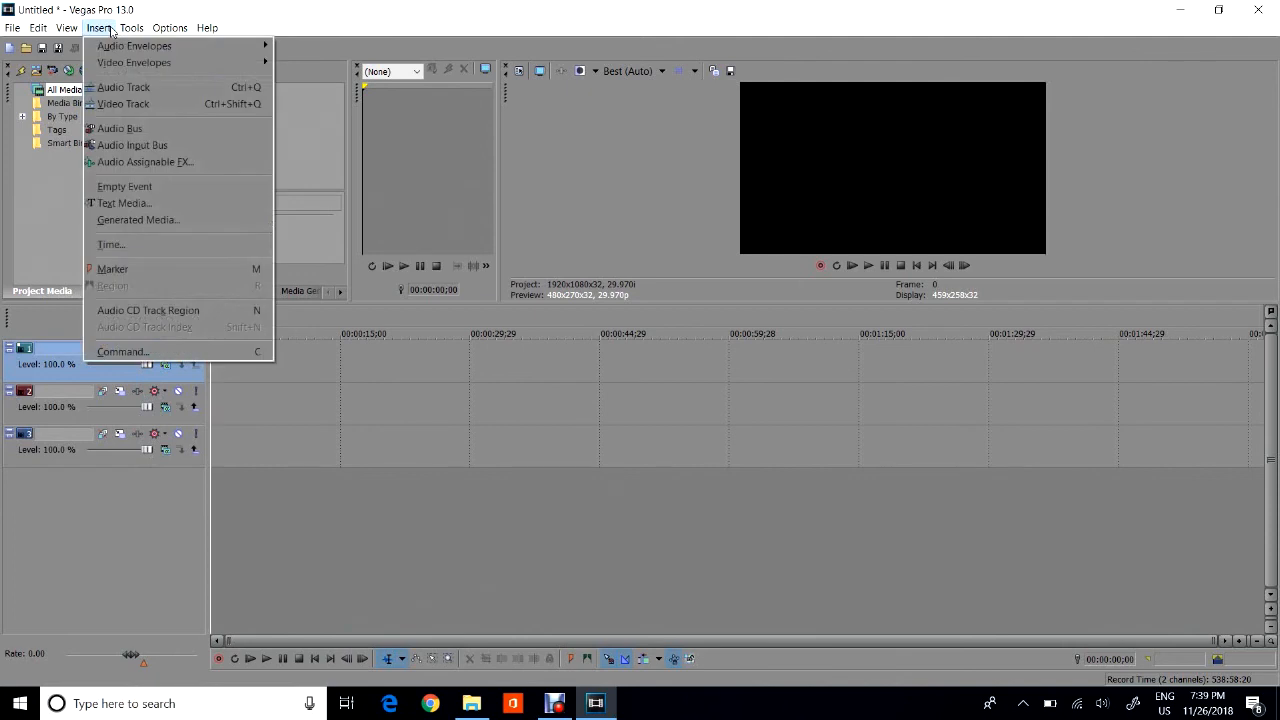
click(107, 87)
click(91, 30)
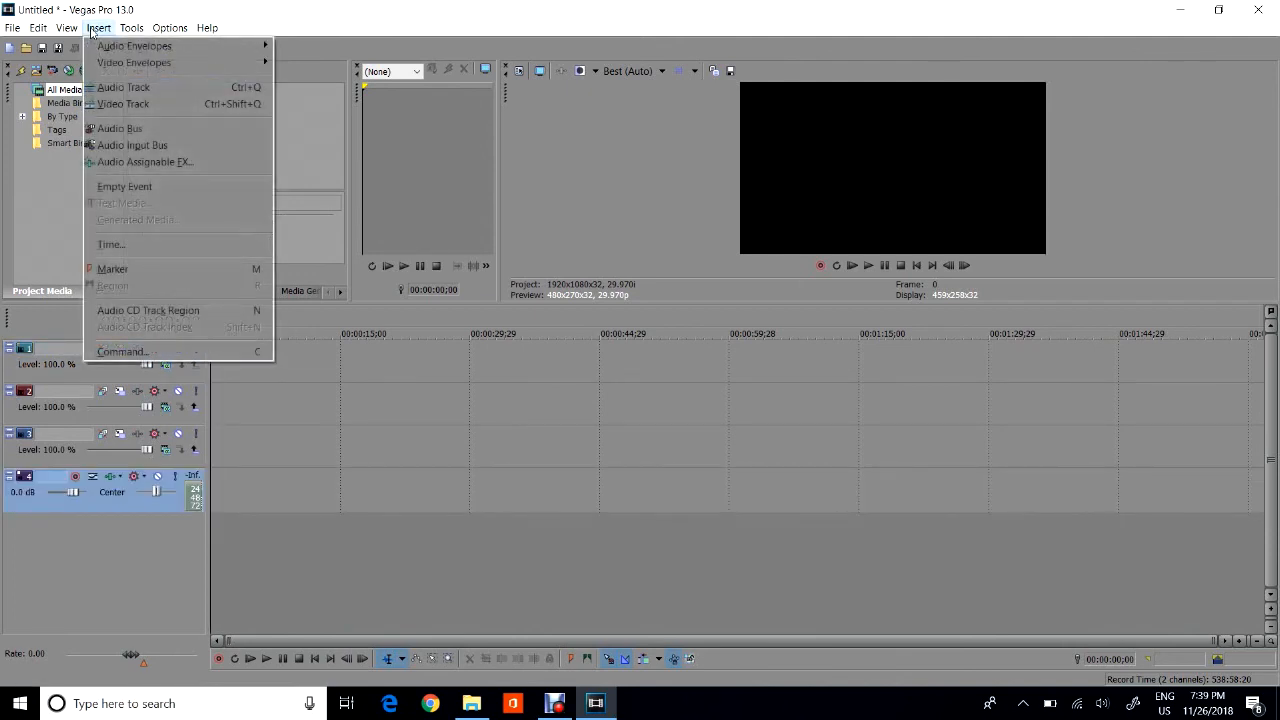
click(115, 88)
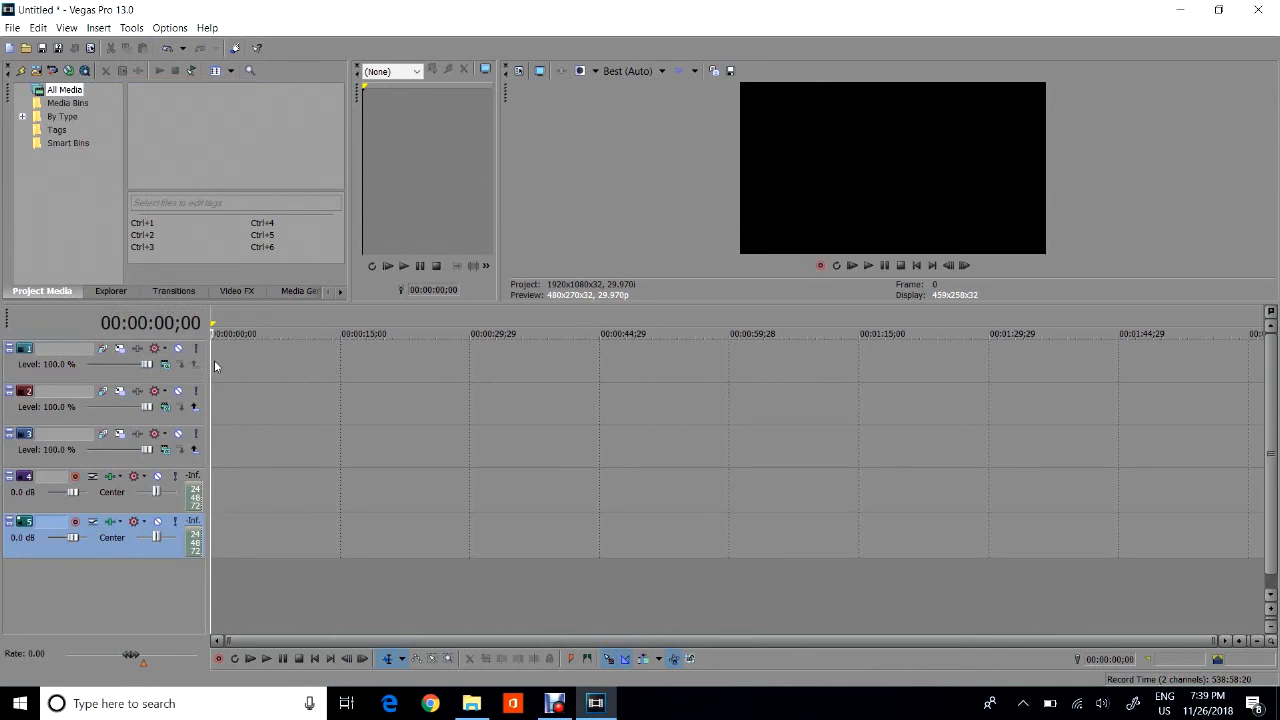
Import Image 1, McLane Graphics Line, MHS Anthem and Project 1 from the Video Editing Demo folder as project media.
click(12, 28)
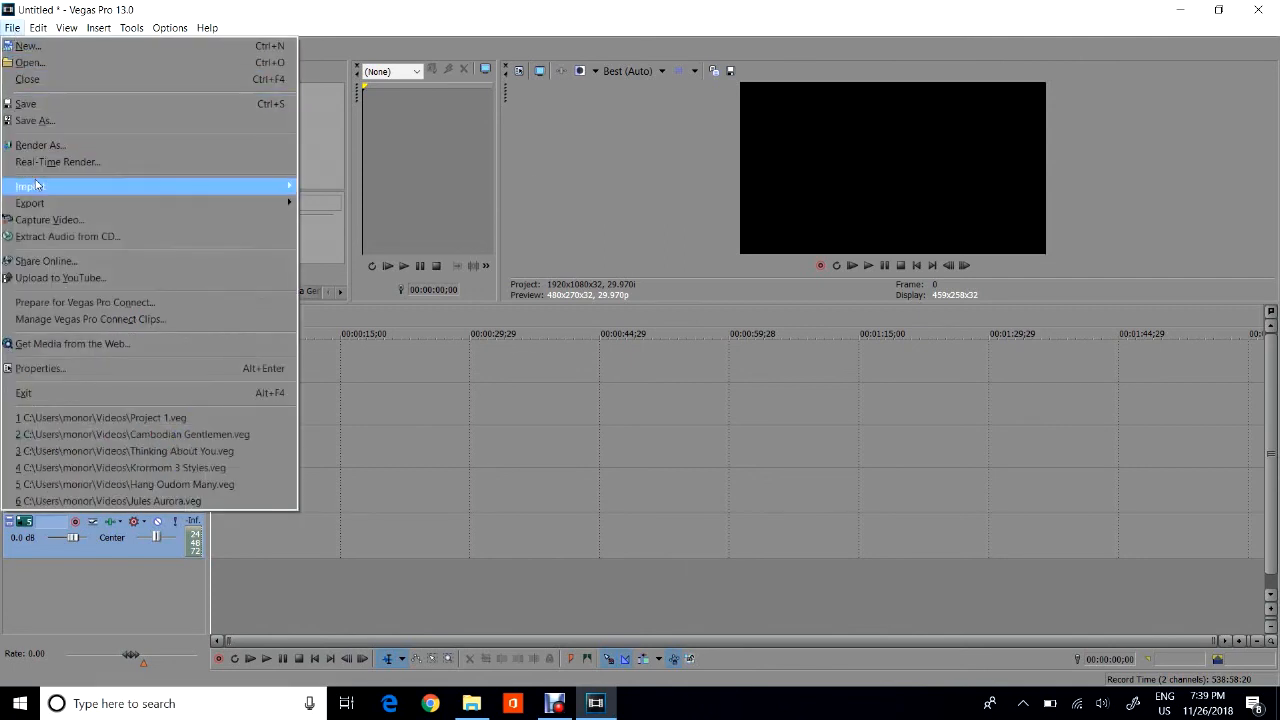
mouse_move(279, 193)
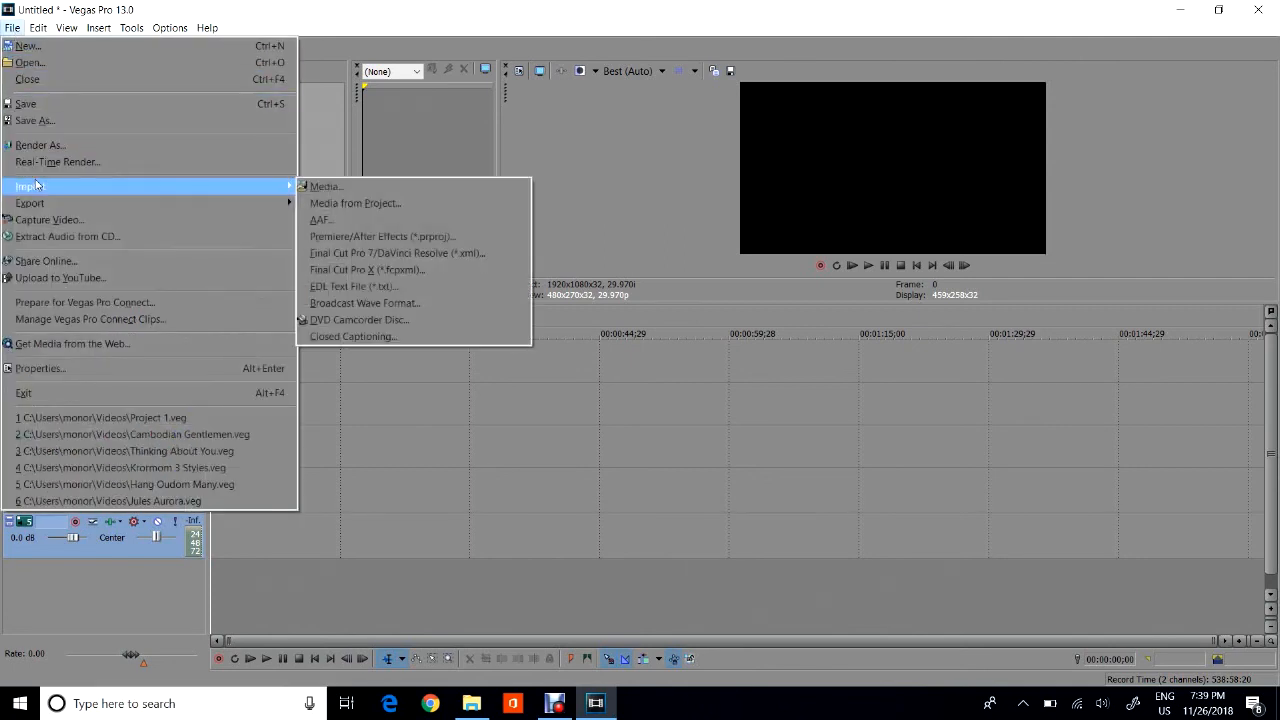
click(321, 187)
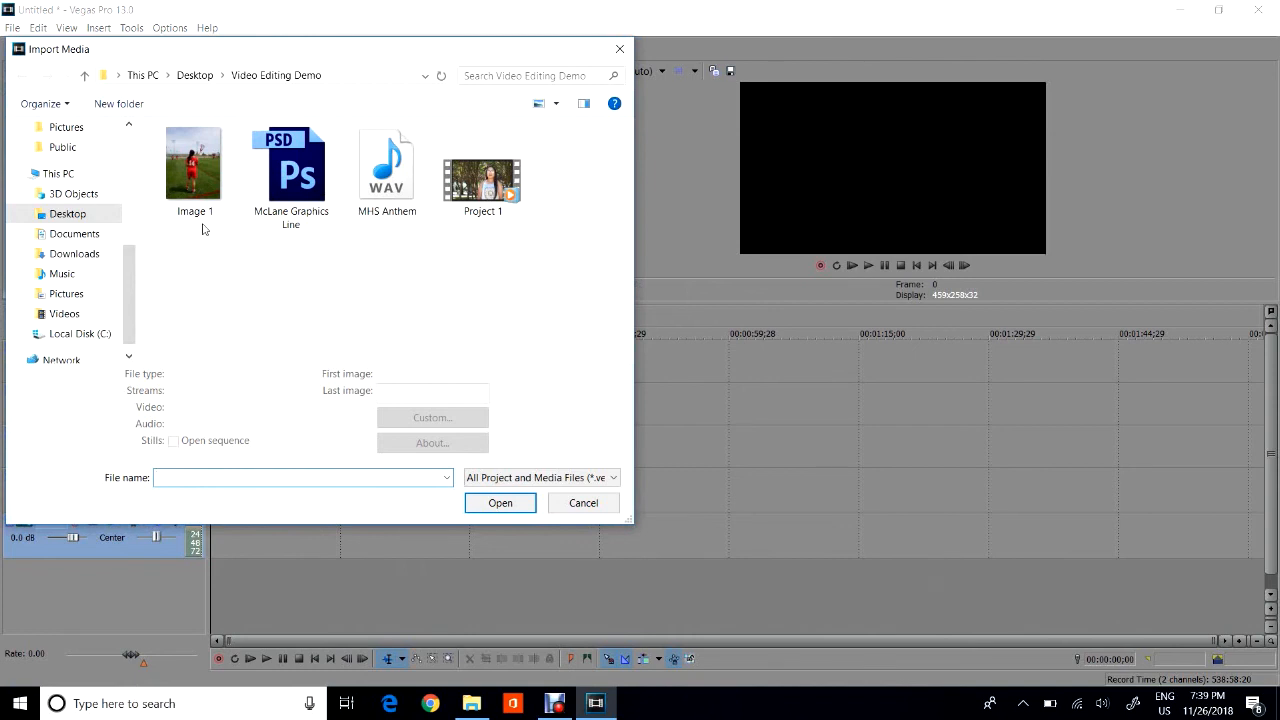
click(196, 182)
ctrl+click(291, 170)
ctrl+click(387, 170)
ctrl+click(483, 180)
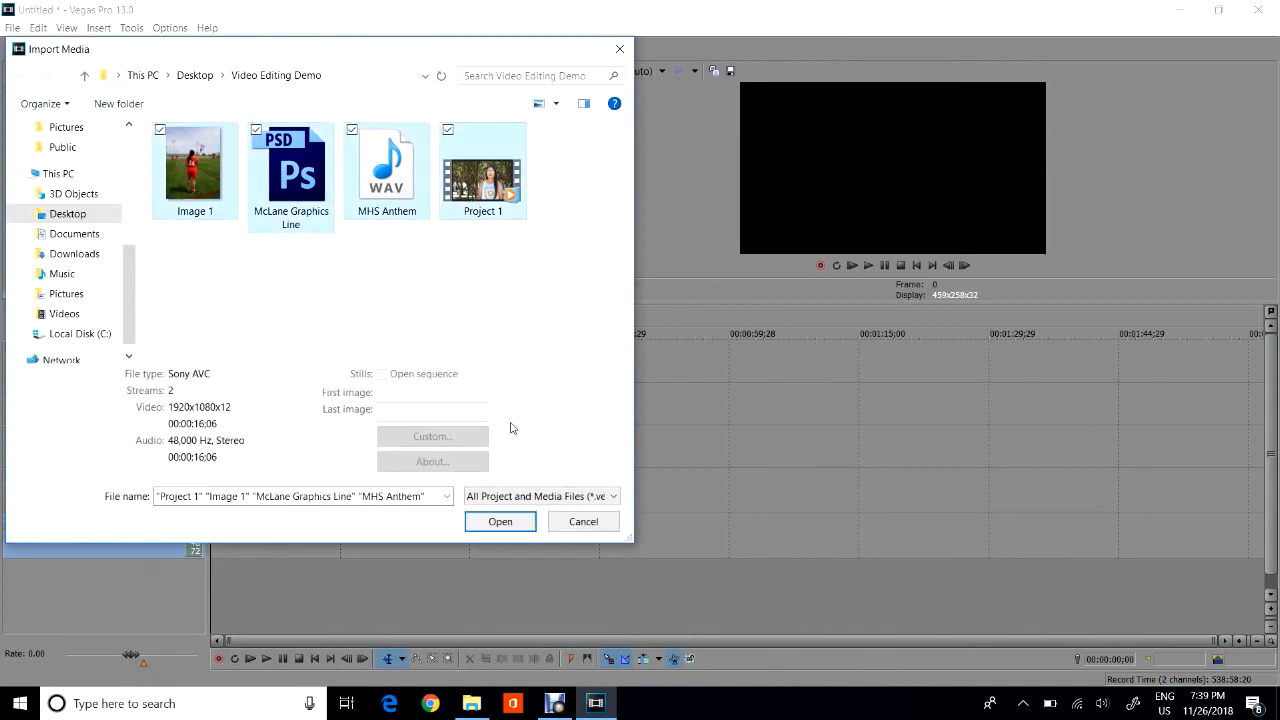
click(495, 518)
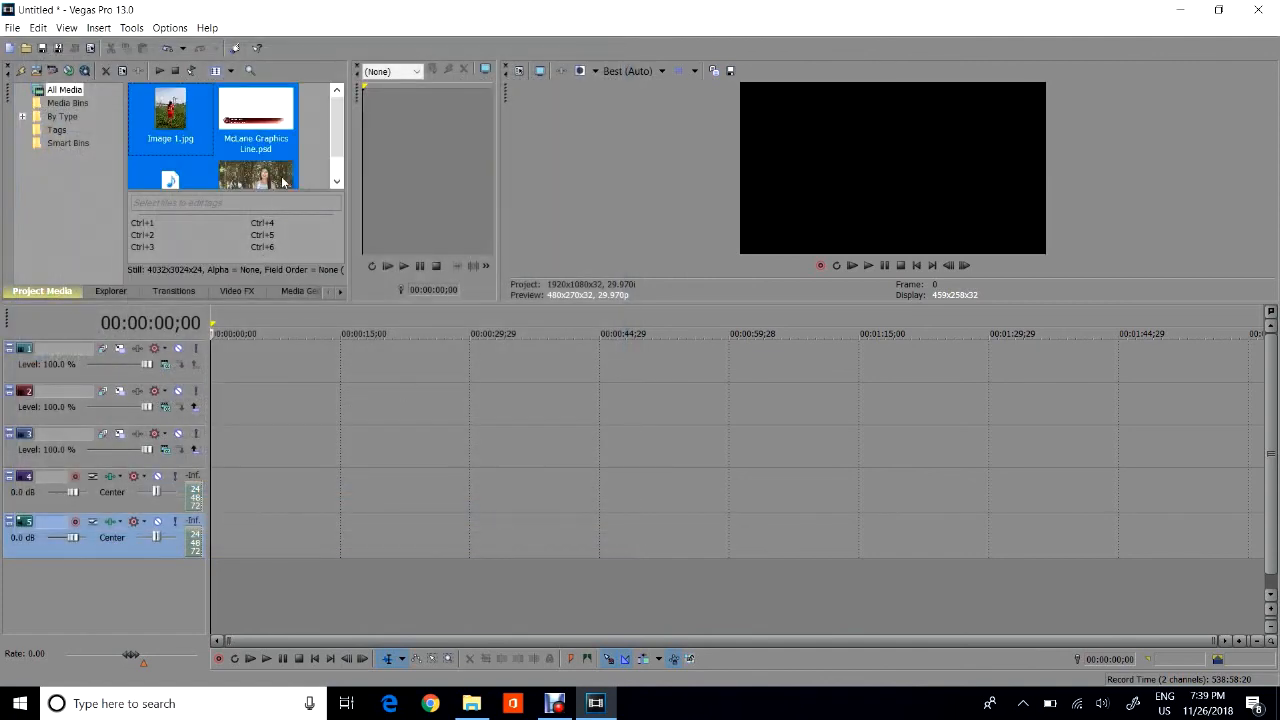
Place Project 1.mp4 on the third video track with its audio on track 4, matching the project video settings to the media.
drag(338, 150, 338, 167)
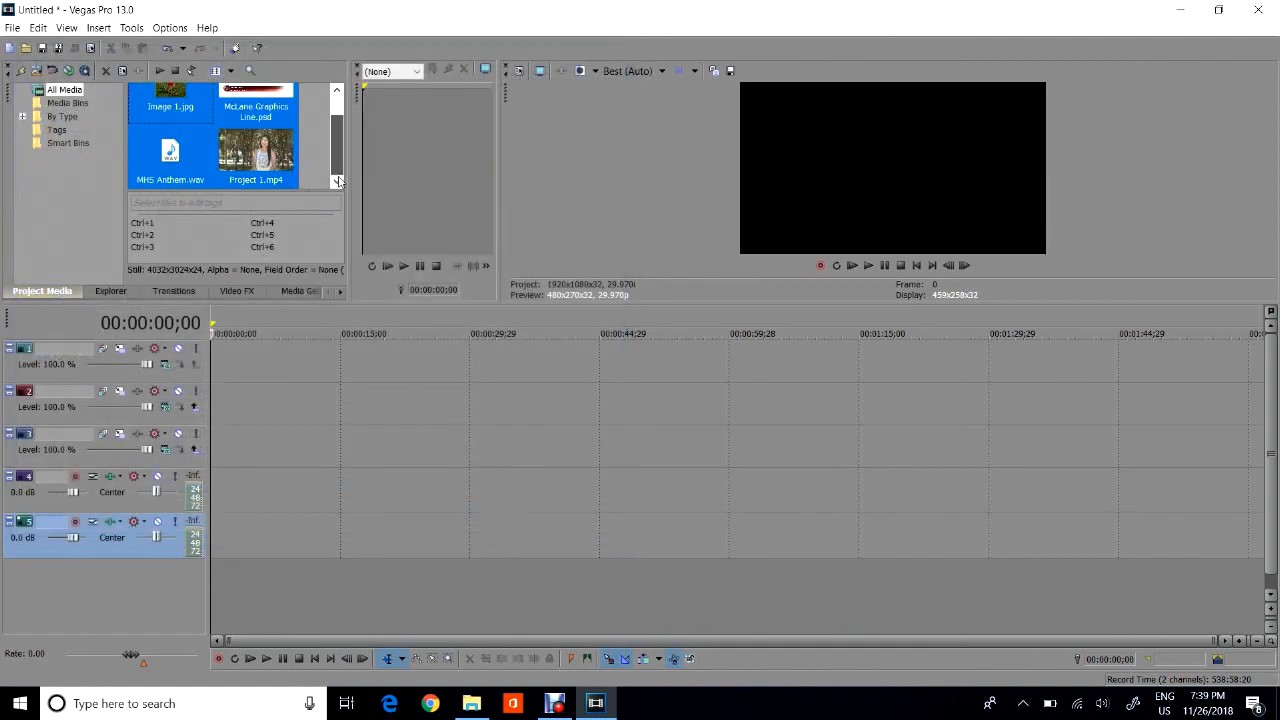
click(316, 170)
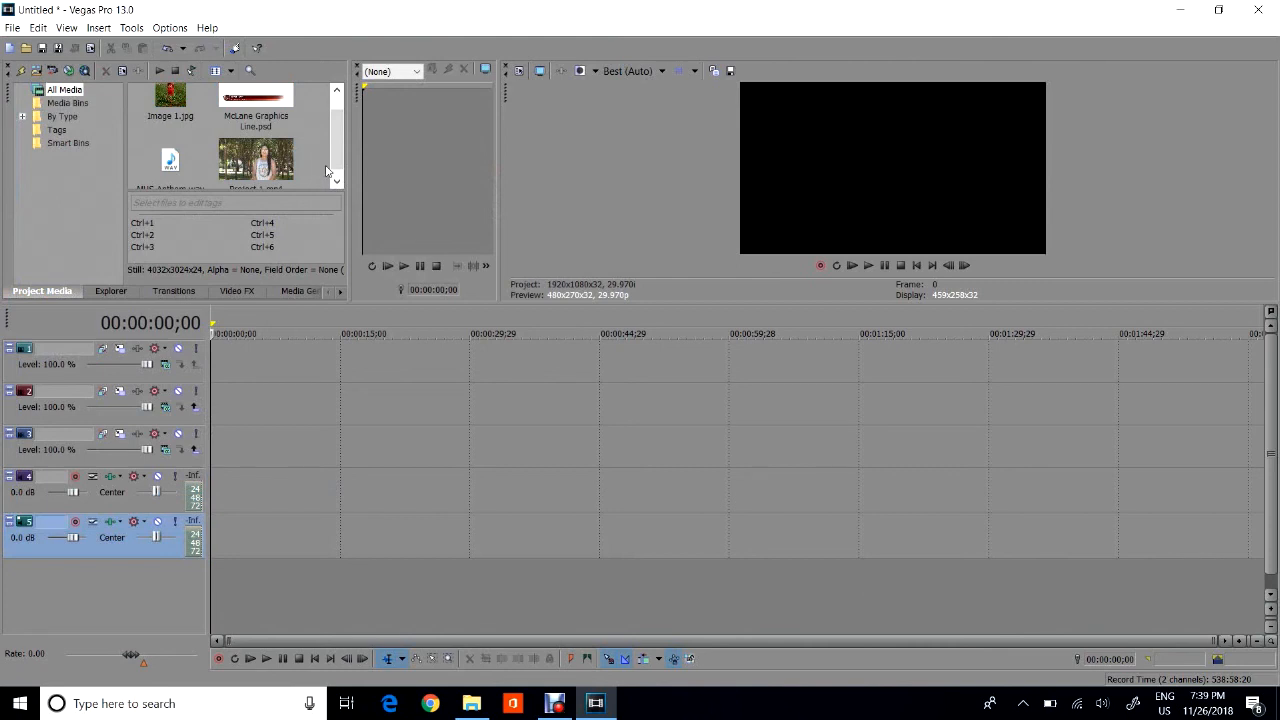
scroll(326, 172, up, 1)
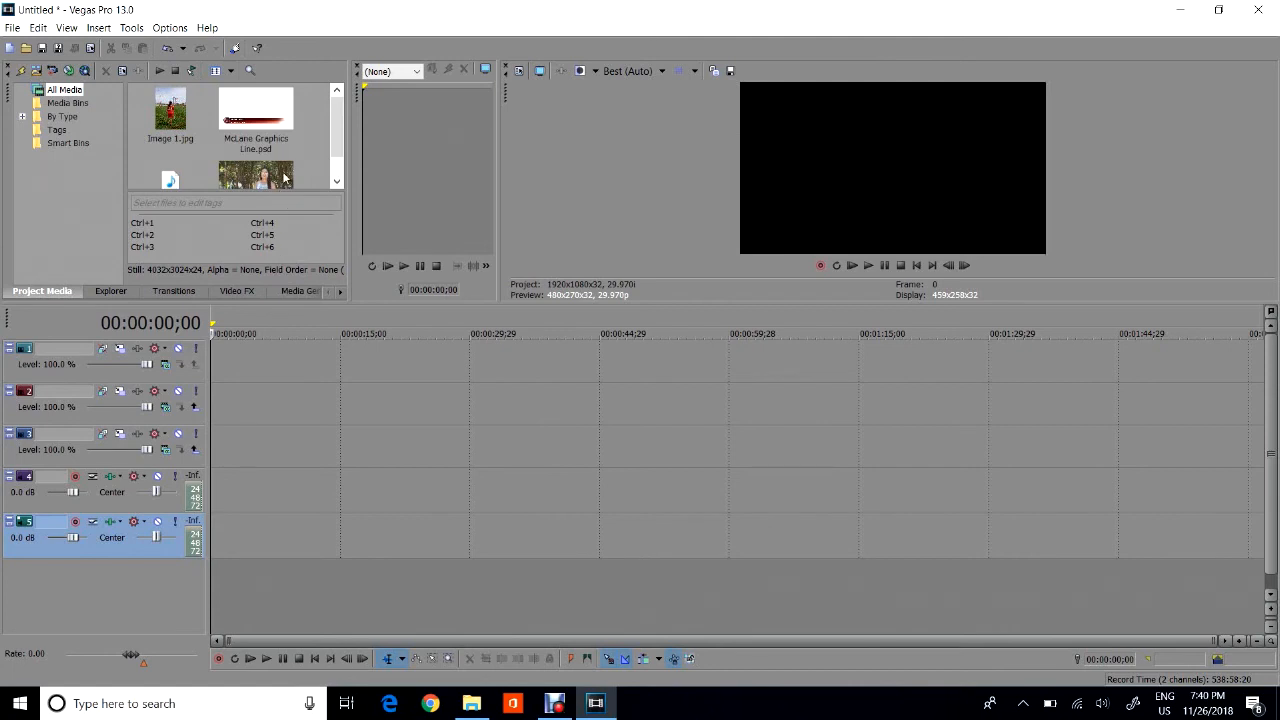
scroll(338, 178, down, 2)
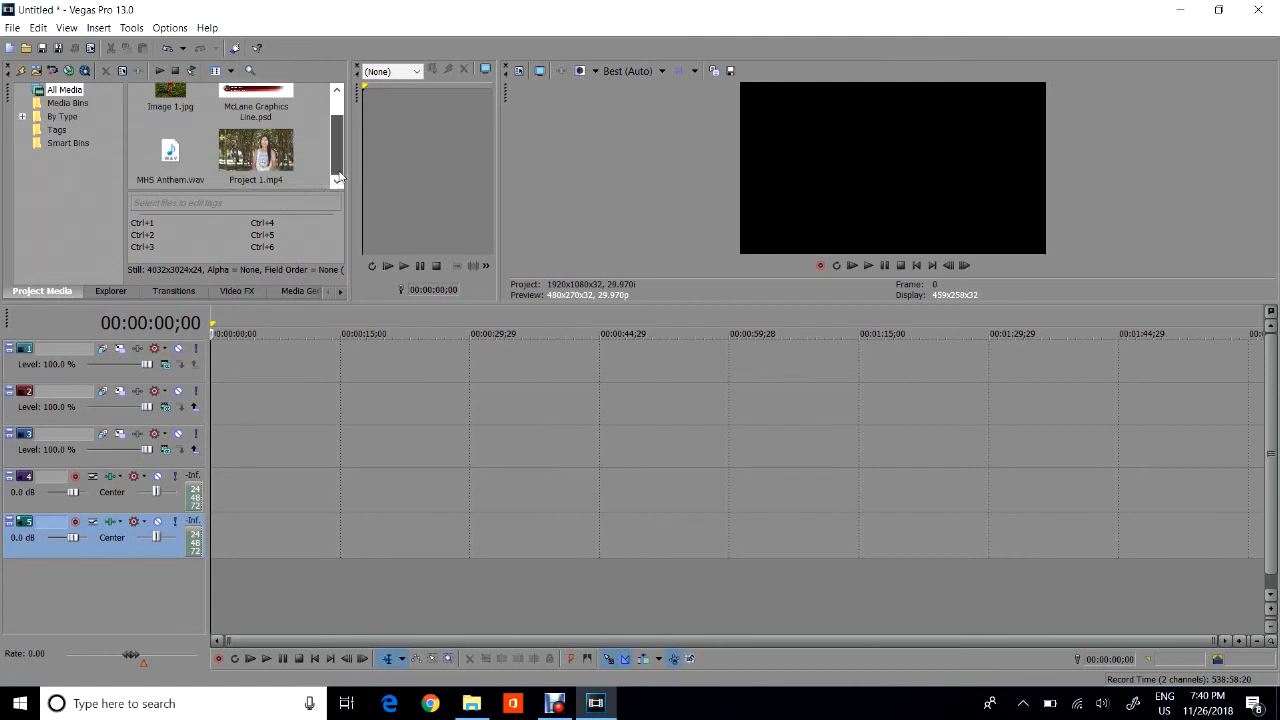
click(245, 146)
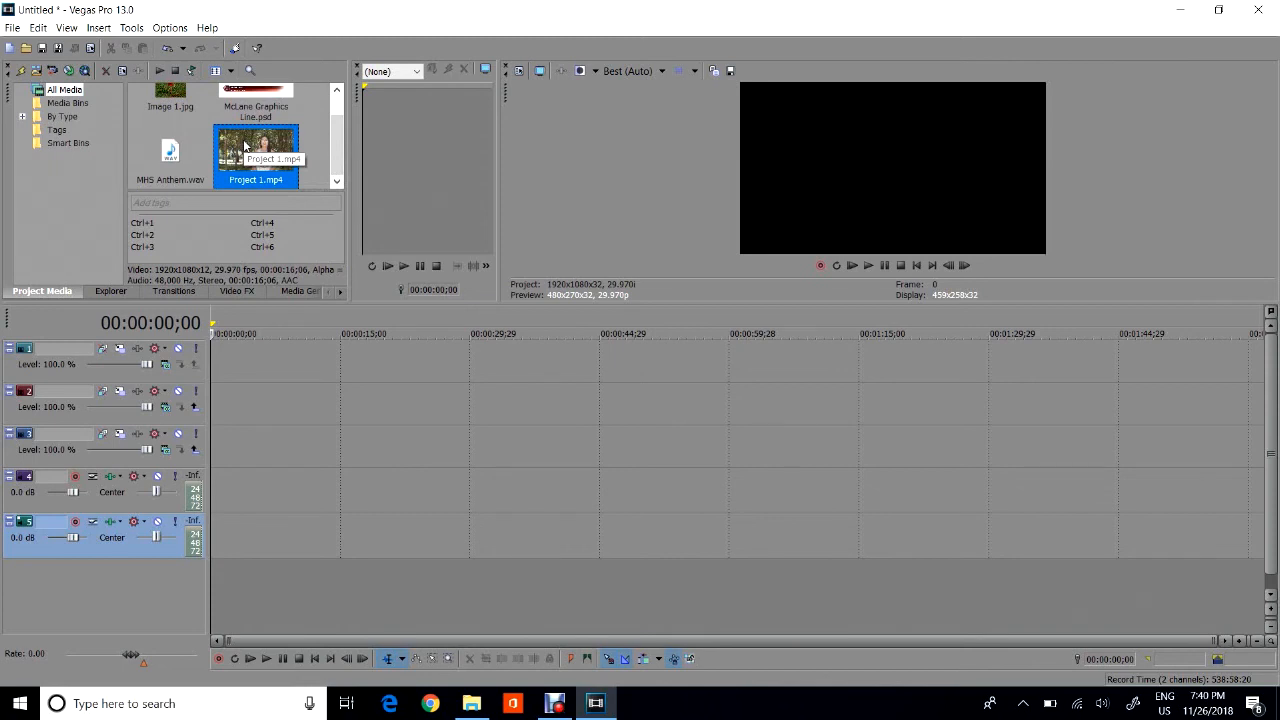
drag(245, 146, 247, 157)
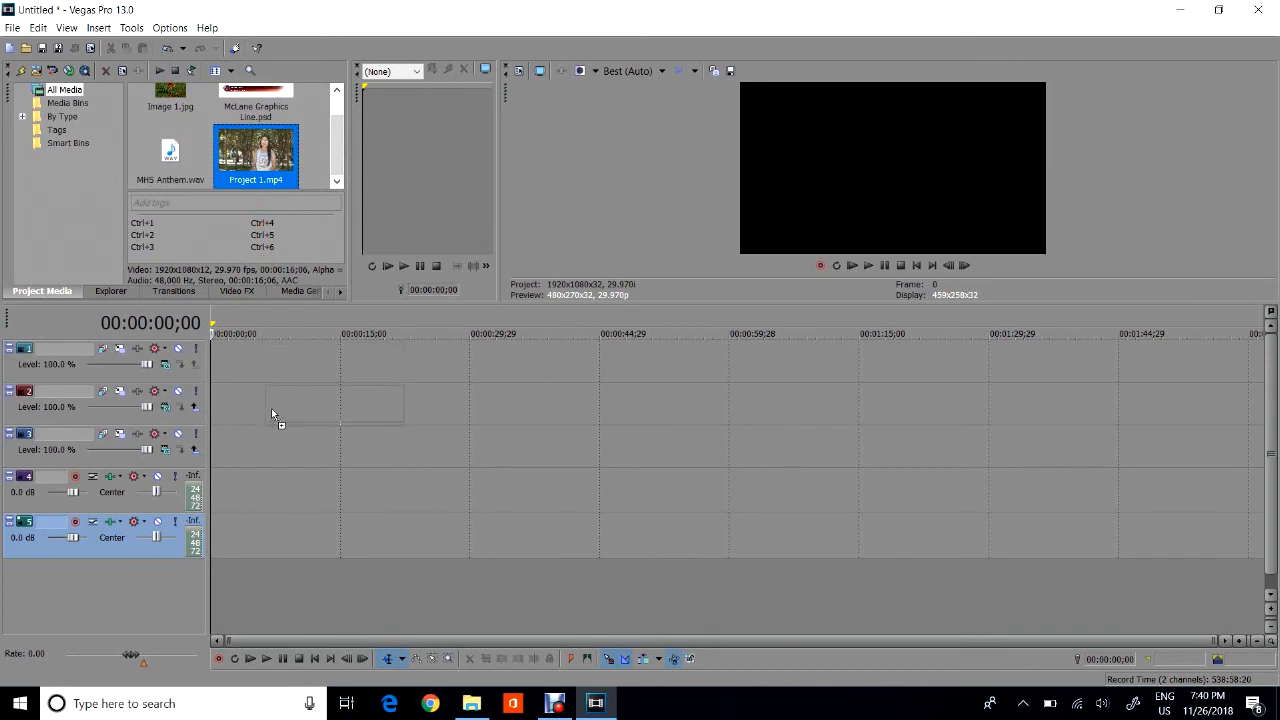
drag(266, 443, 266, 443)
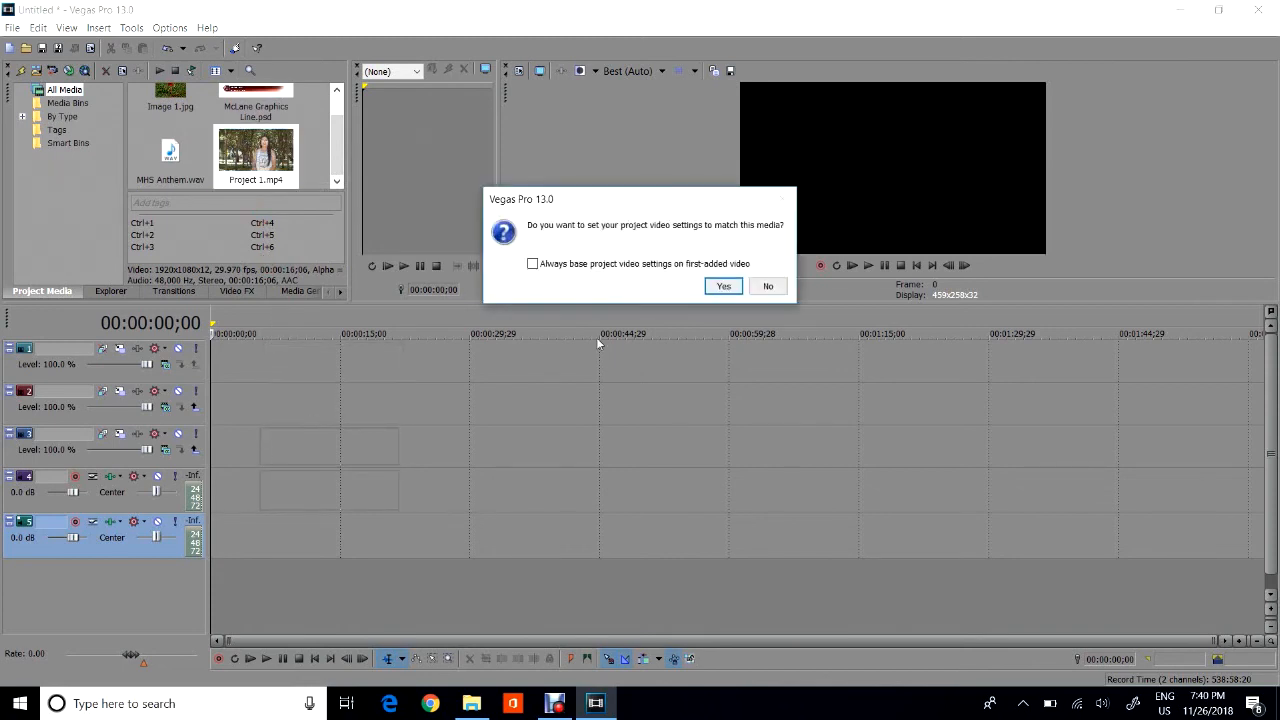
click(722, 287)
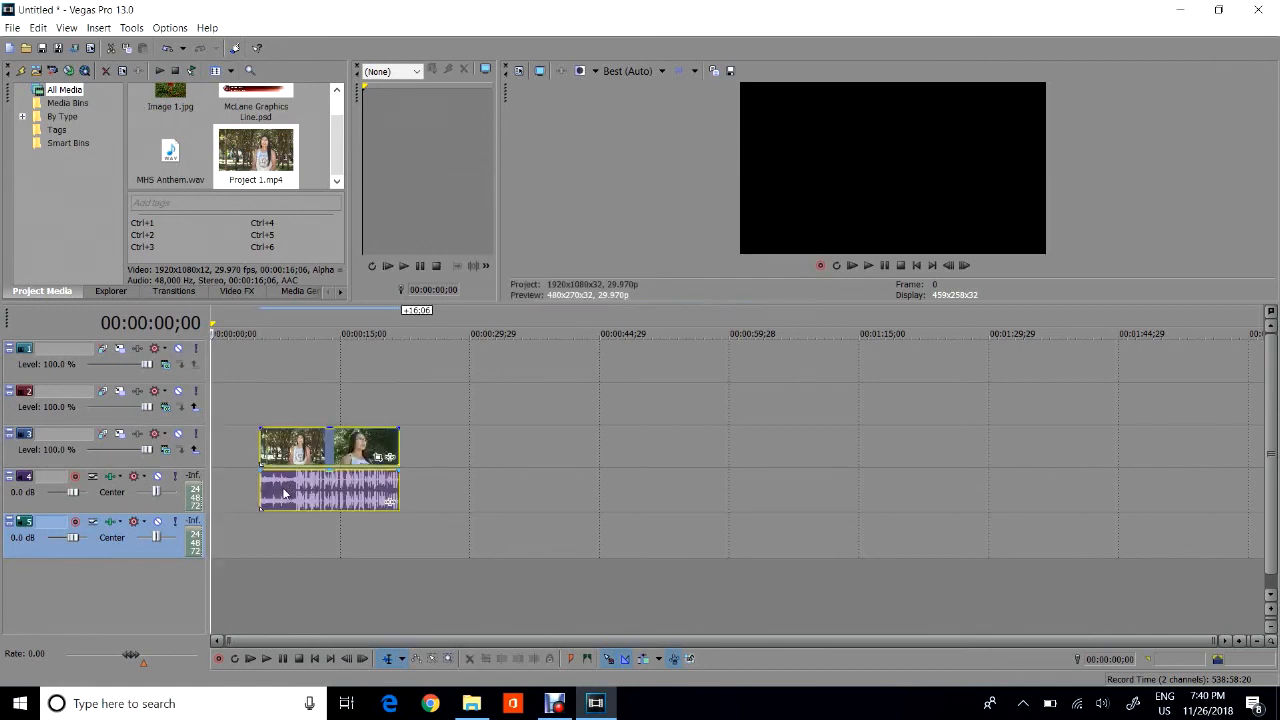
Reposition the Project 1 clip to start at about 00:00:04;07 and play it back.
drag(296, 453, 268, 453)
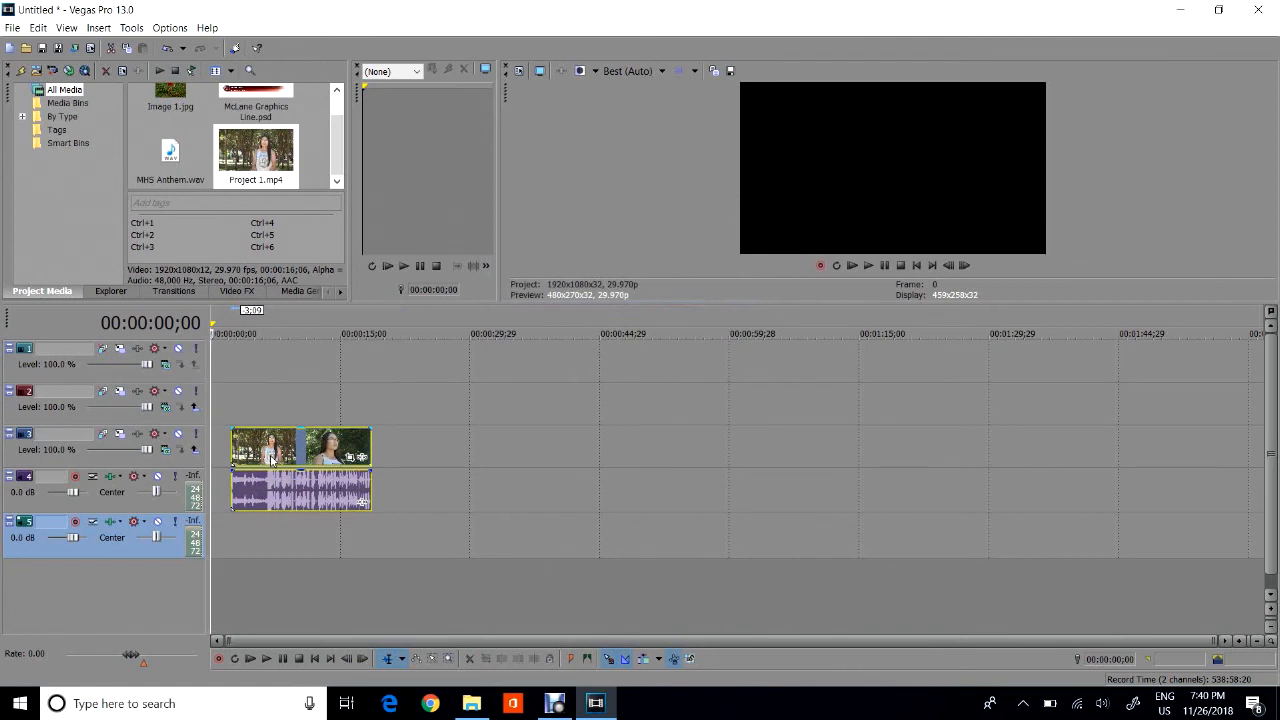
drag(272, 466, 288, 466)
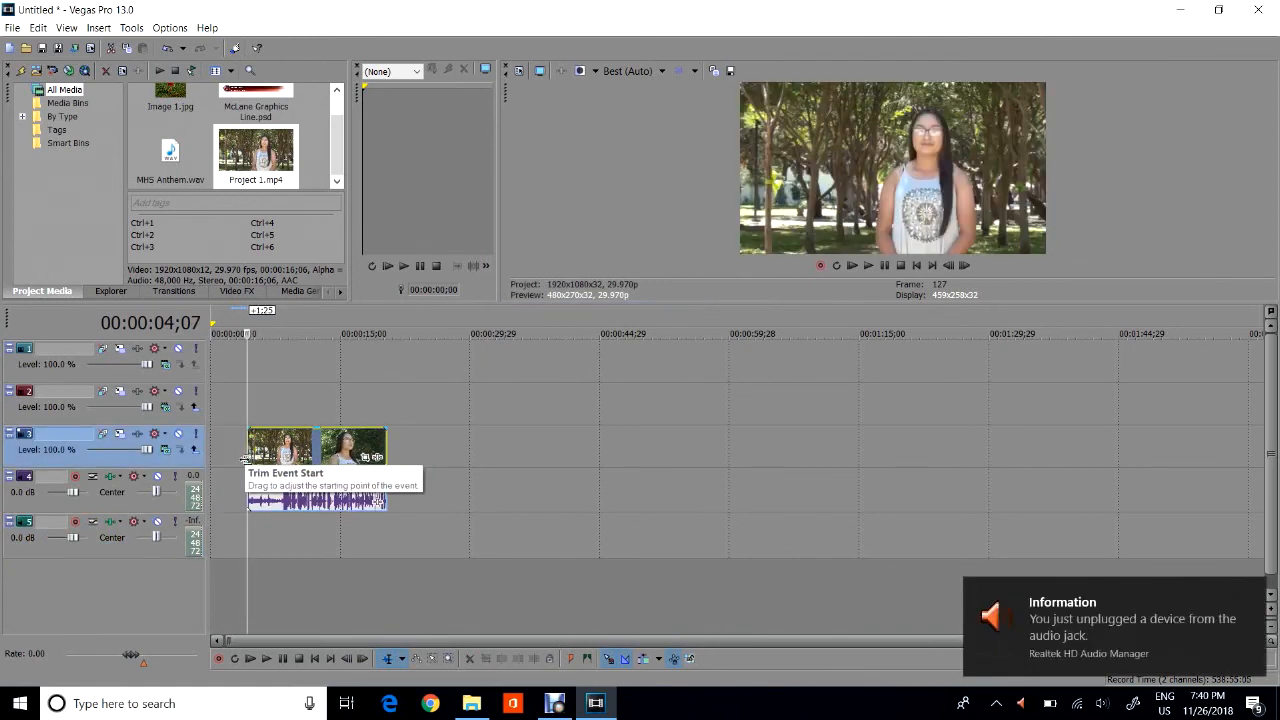
key(space)
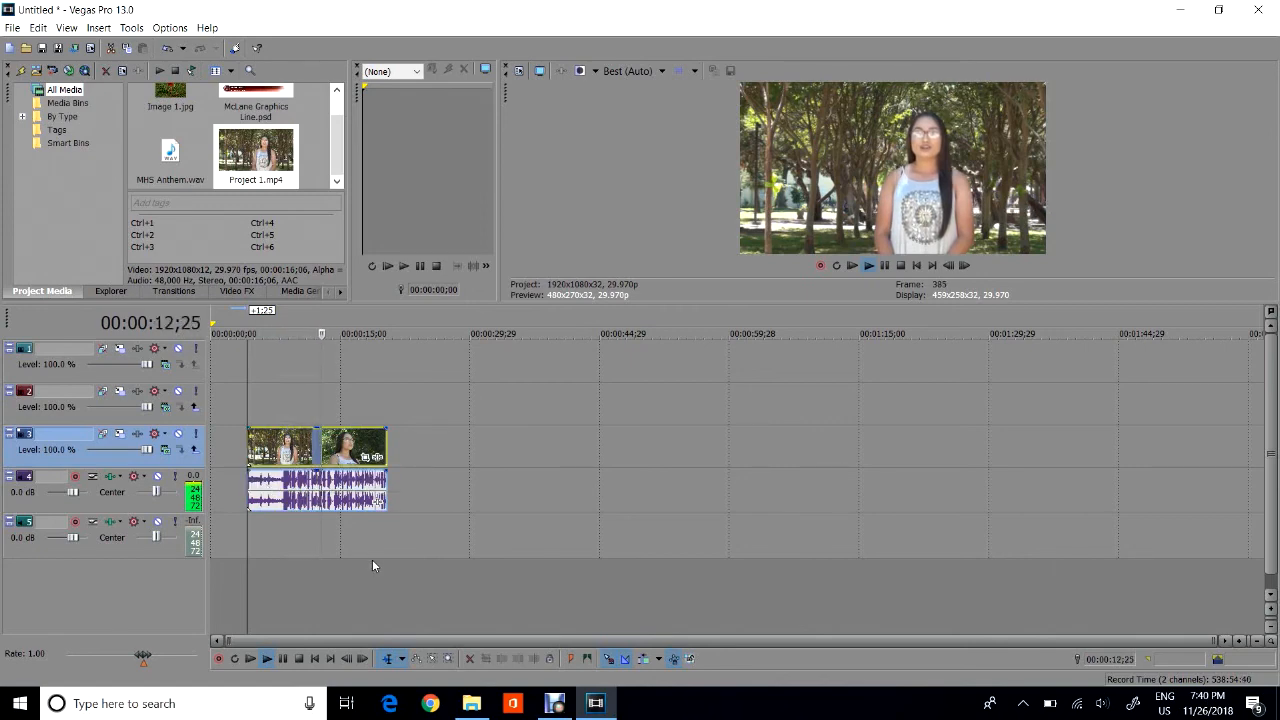
scroll(372, 559, up, 3)
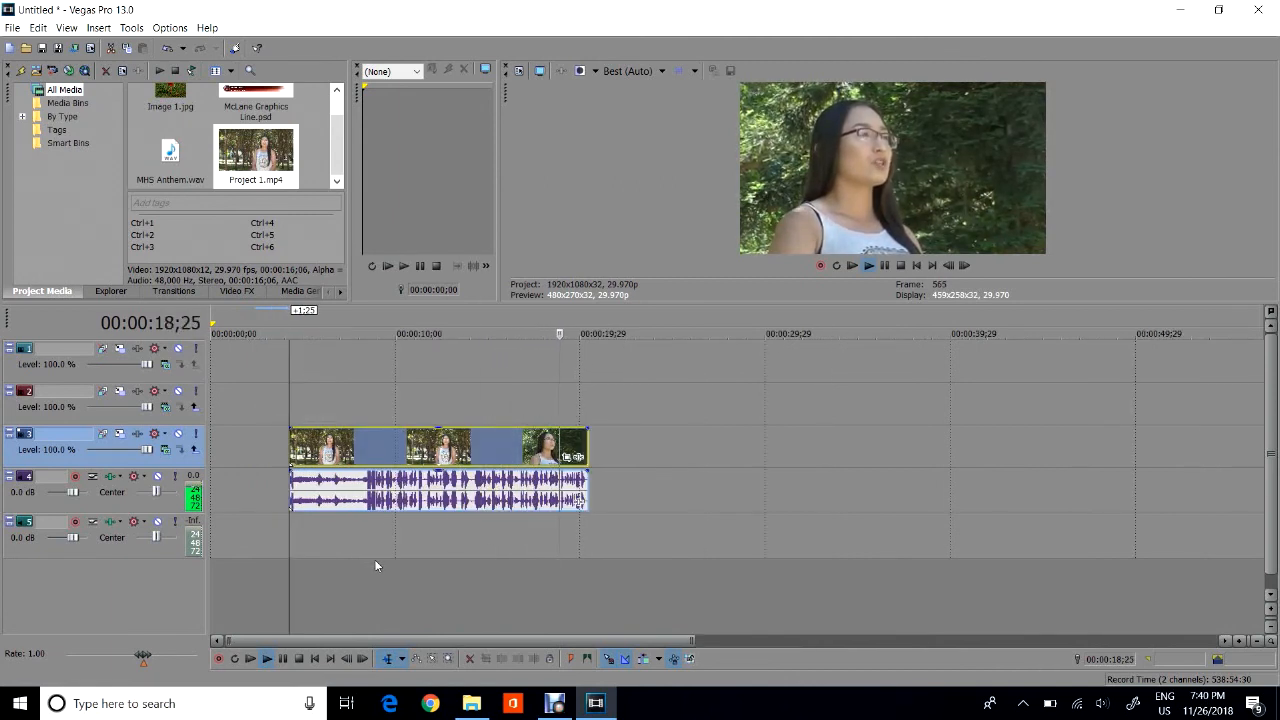
key(space)
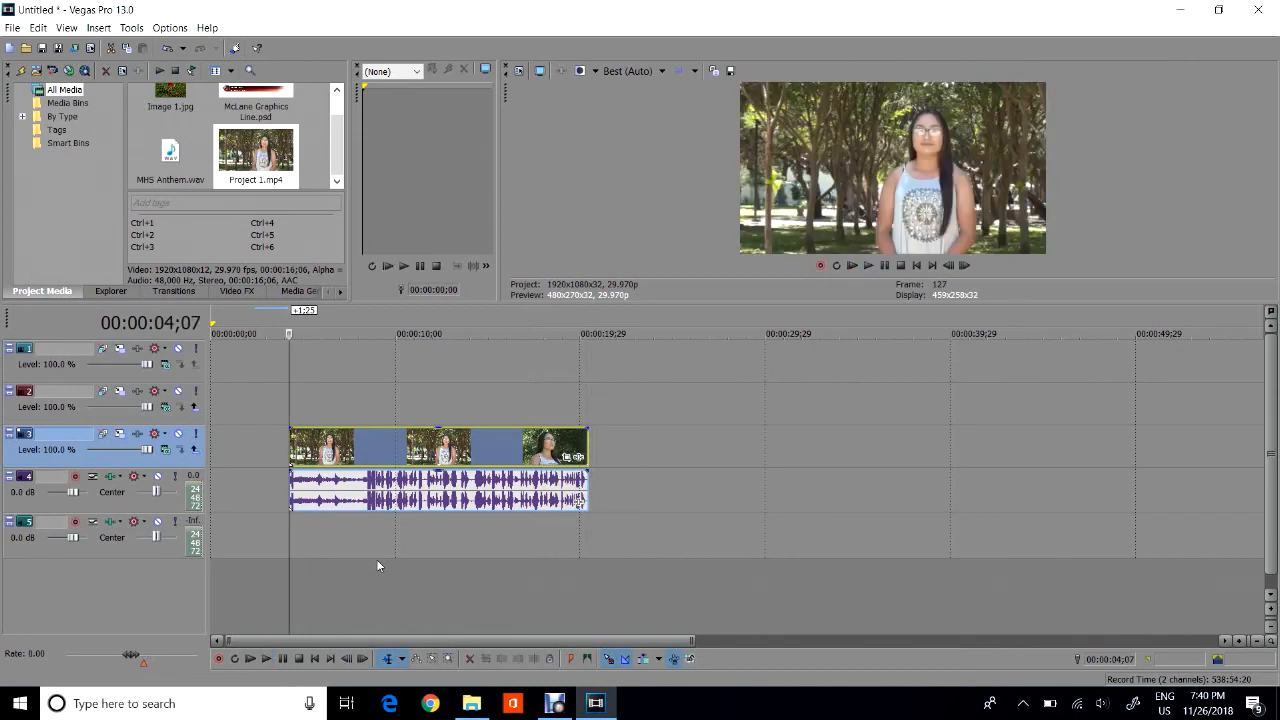
Locate the start of the speech in the Project 1 audio by playback and place the playhead just before it, at 00:00:08;05.
scroll(376, 559, up, 2)
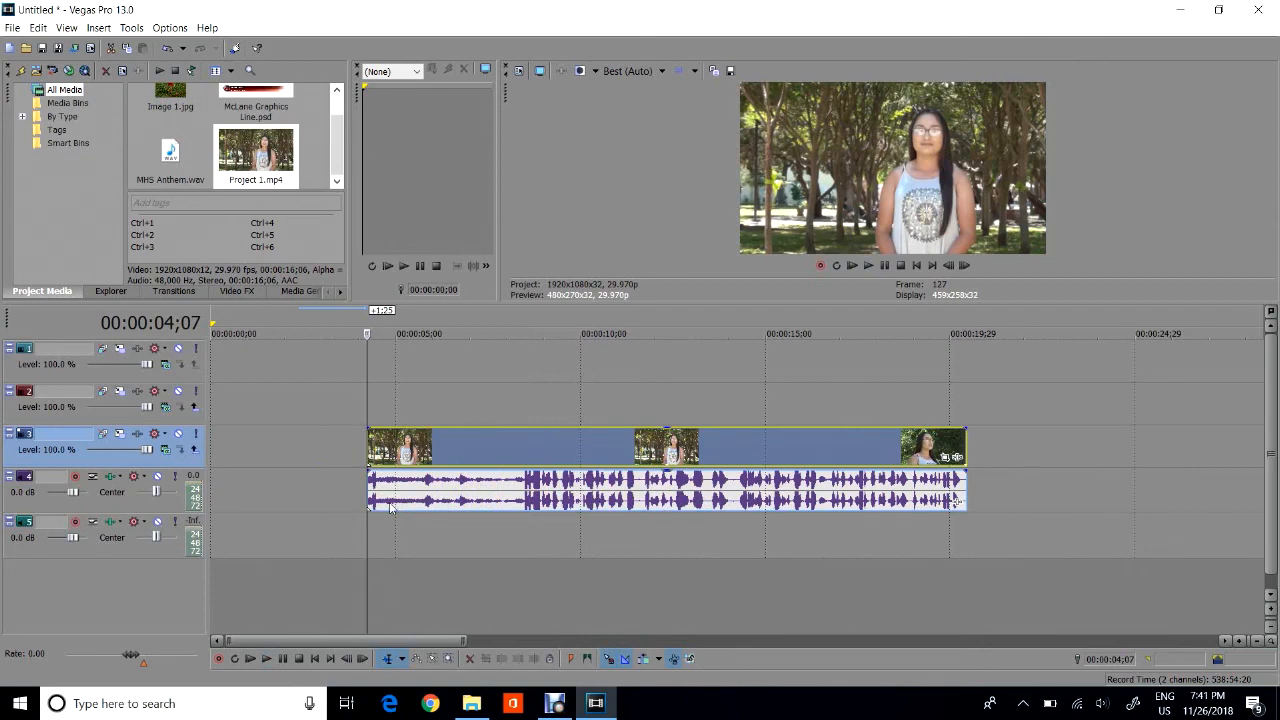
click(511, 493)
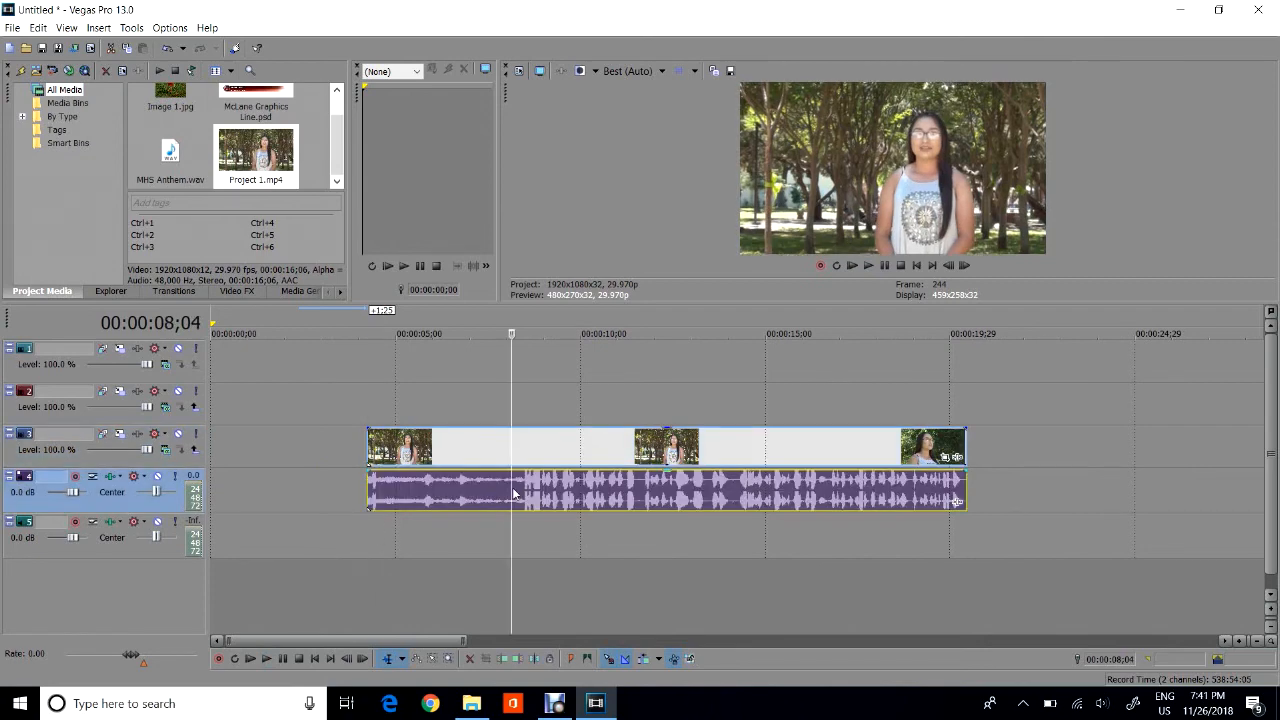
key(space)
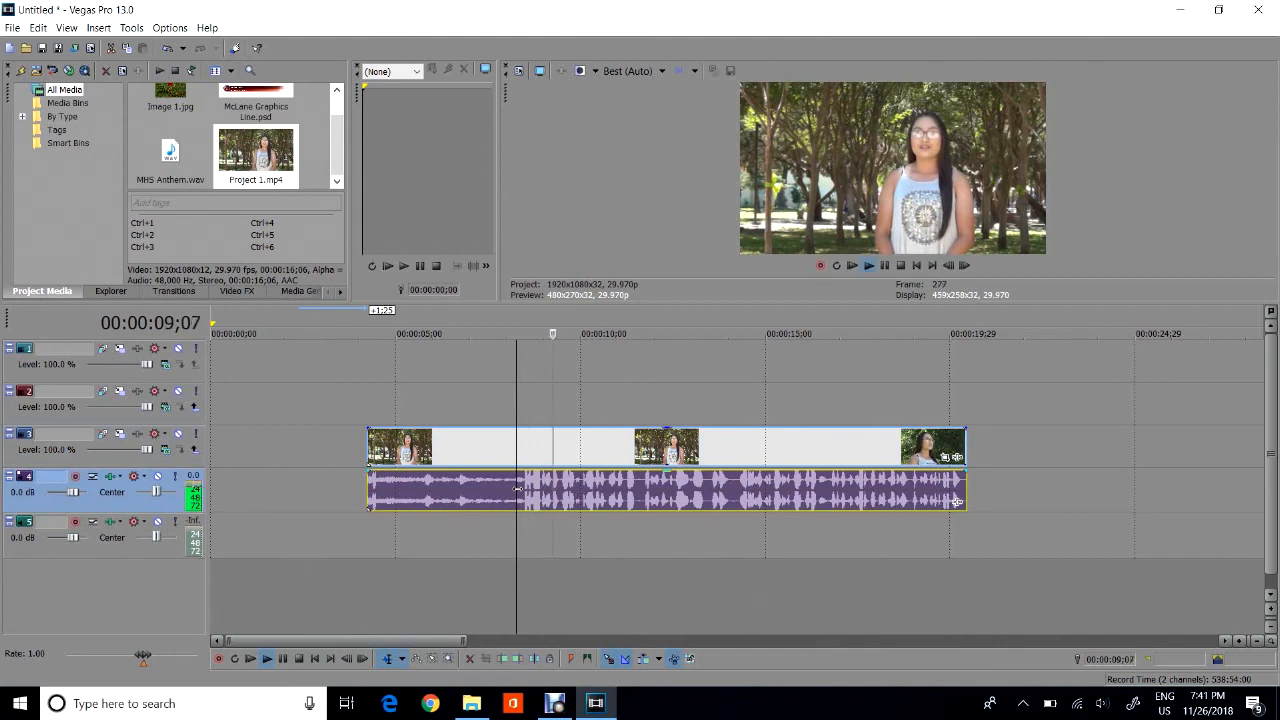
key(space)
click(513, 493)
key(space)
key(space)
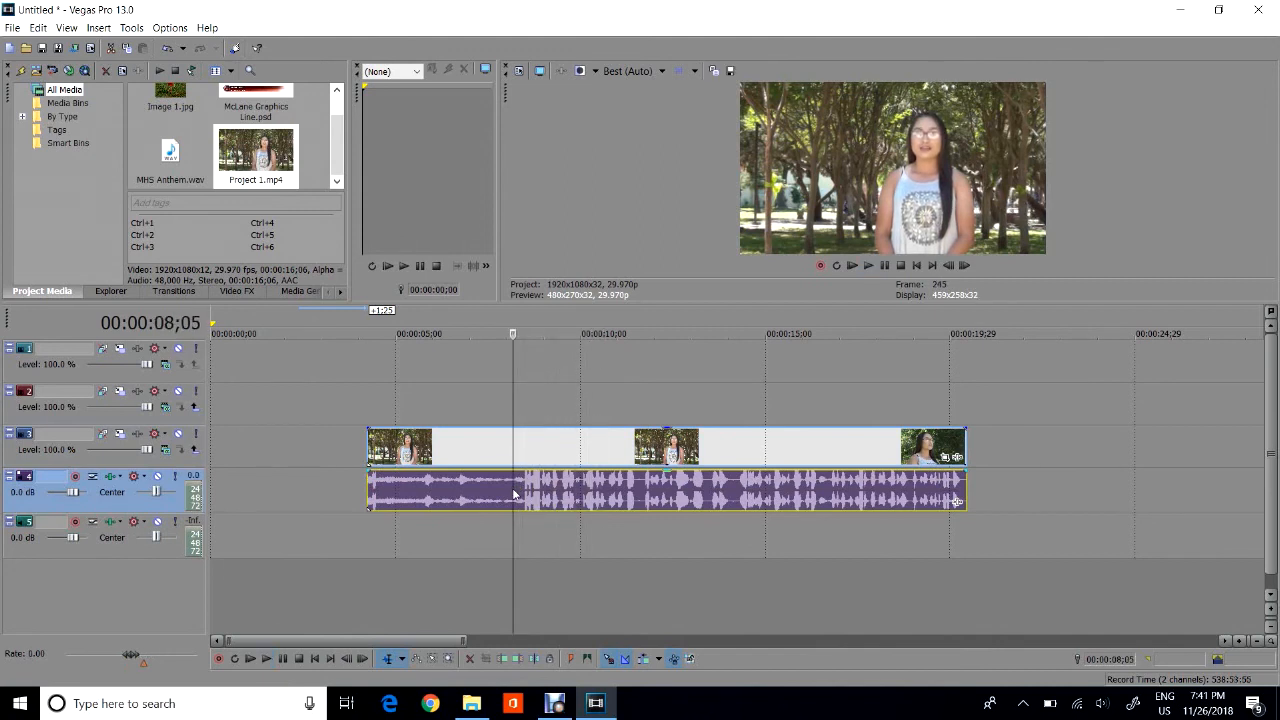
Delete the silent opening of the Project 1 video and audio, from the clip's start up to 00:00:08;05.
key(shift+Left)
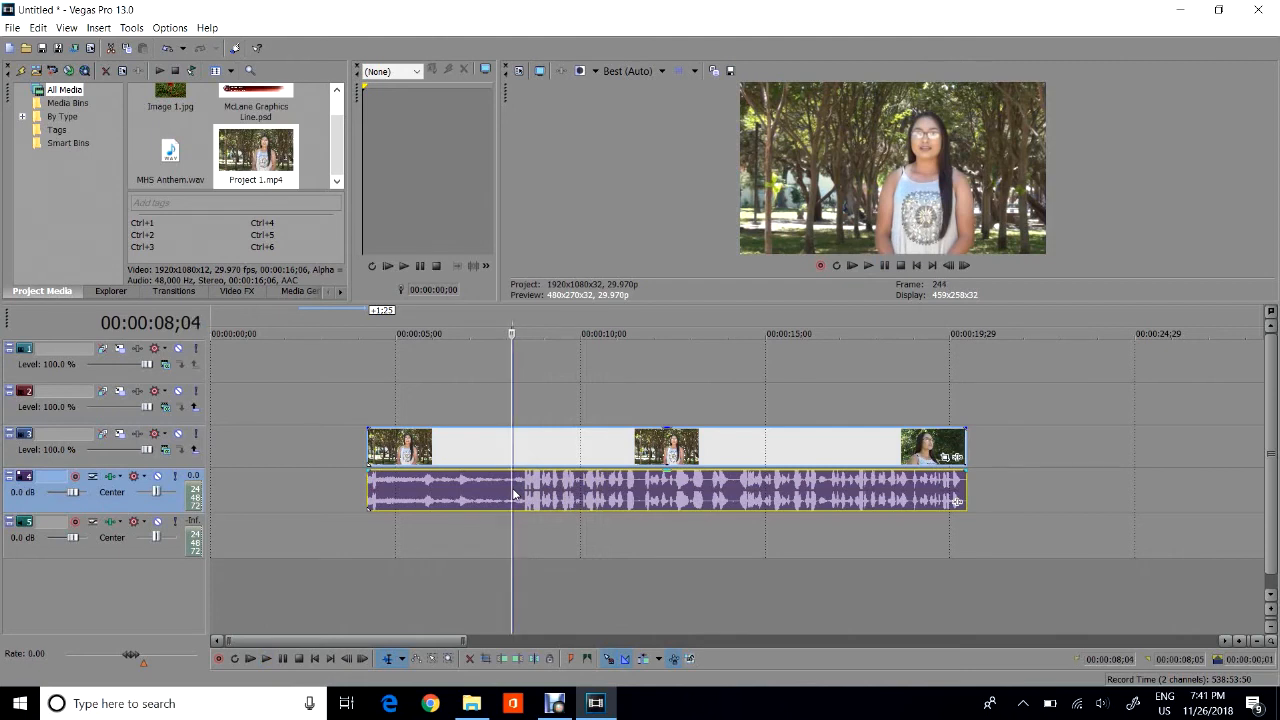
key(shift+Left)
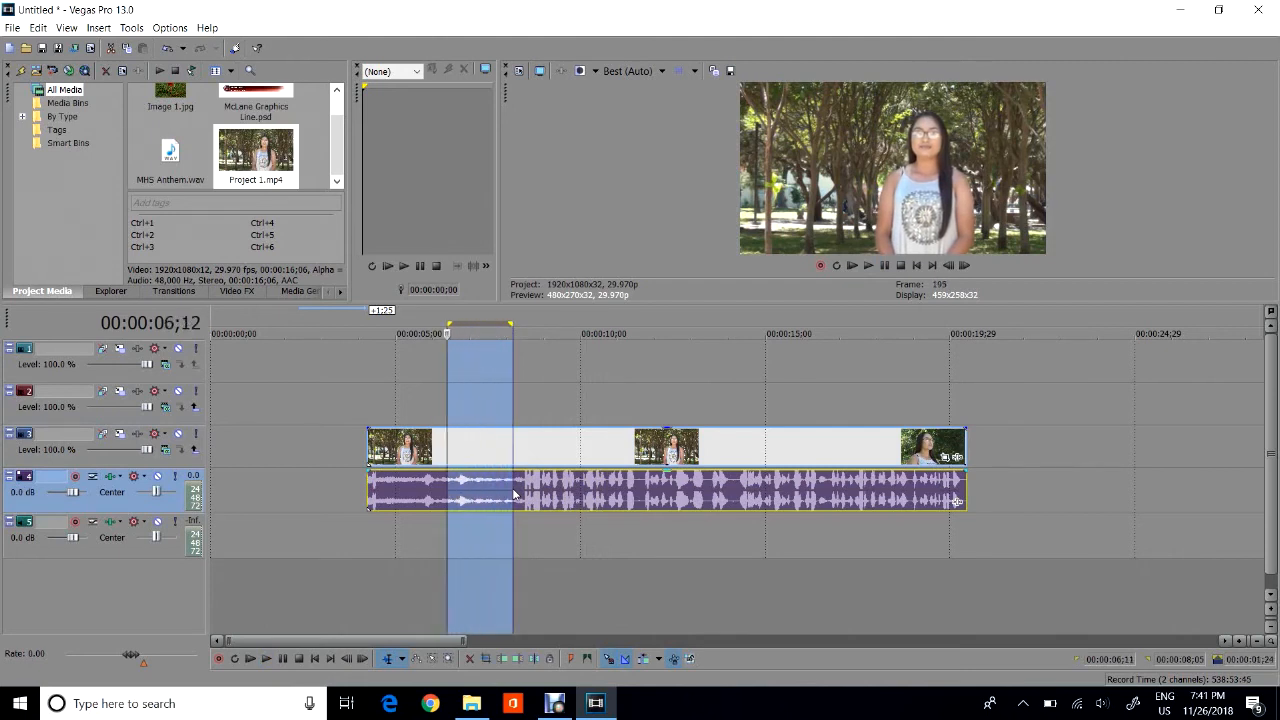
key(shift+Left)
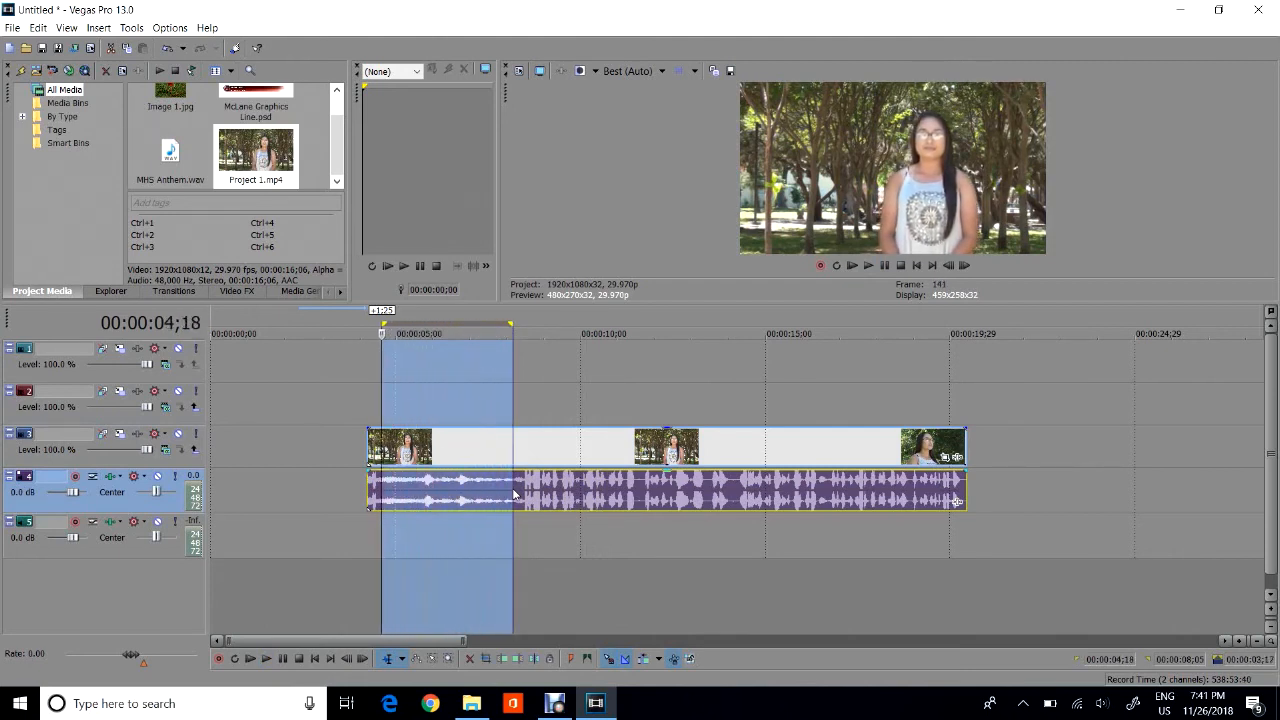
key(Delete)
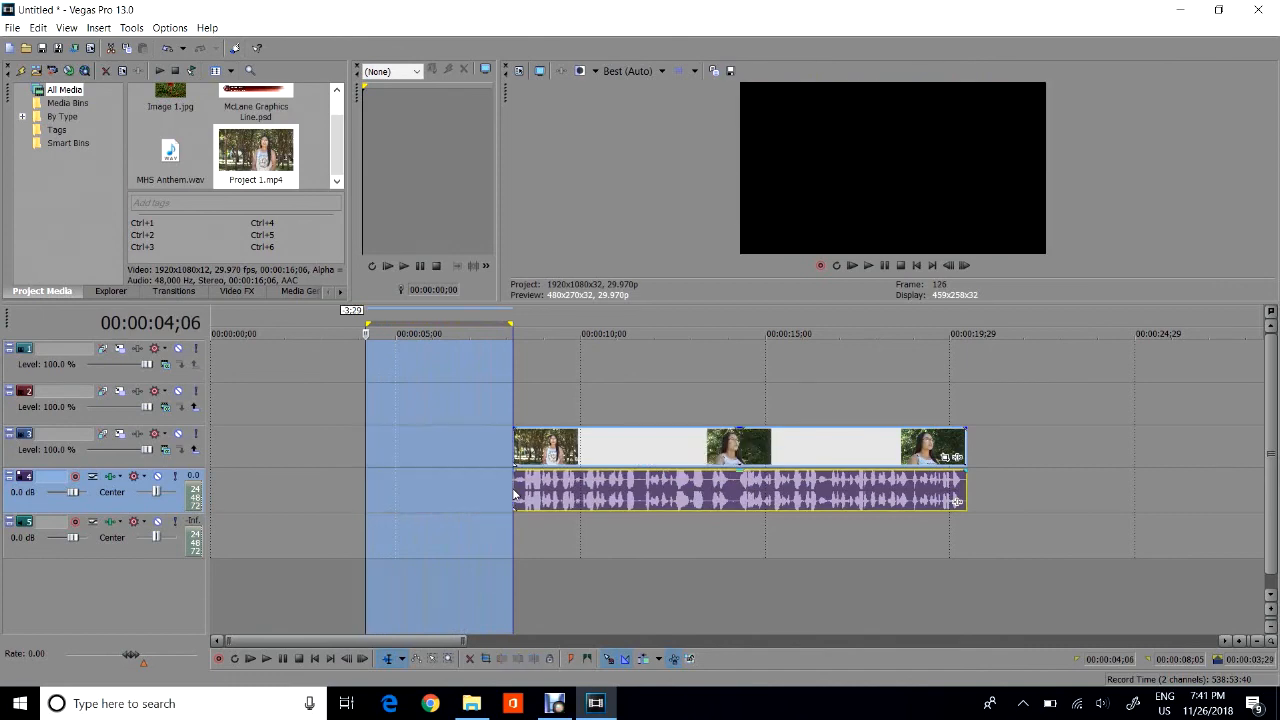
Play the trimmed Project 1 clip from its new start to check the cut.
scroll(514, 495, down, 2)
click(358, 470)
key(space)
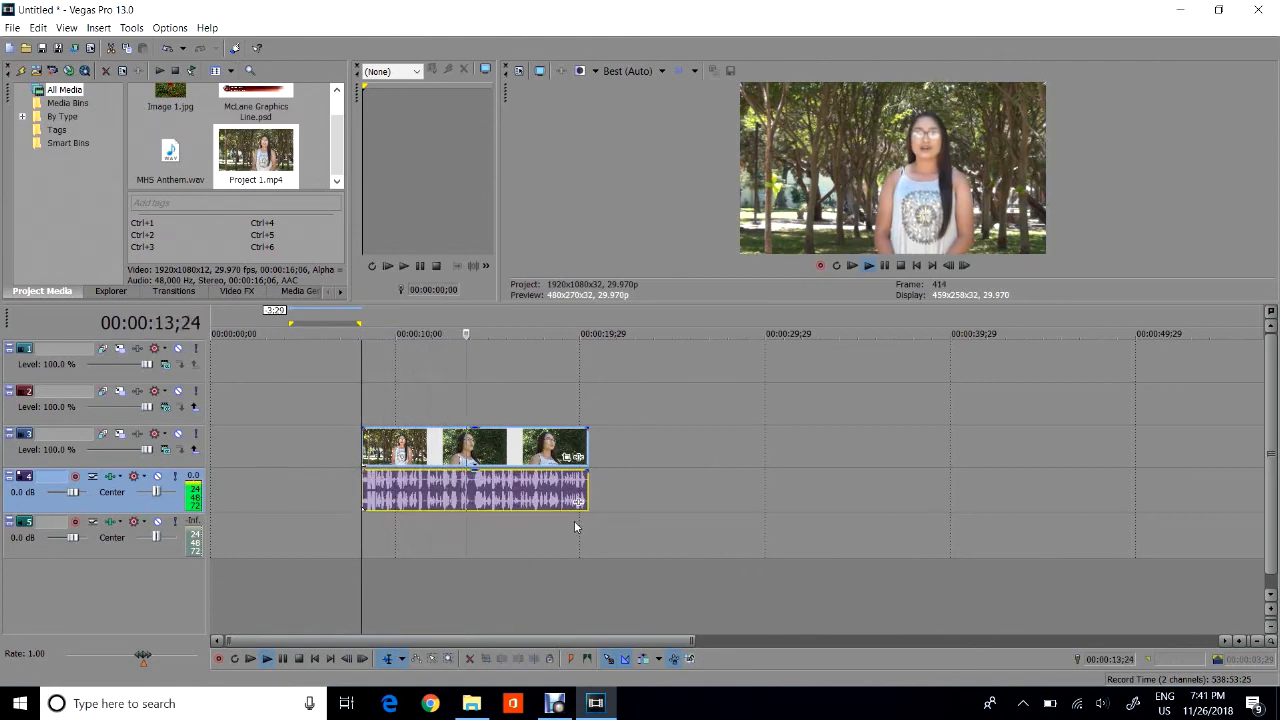
scroll(563, 523, up, 4)
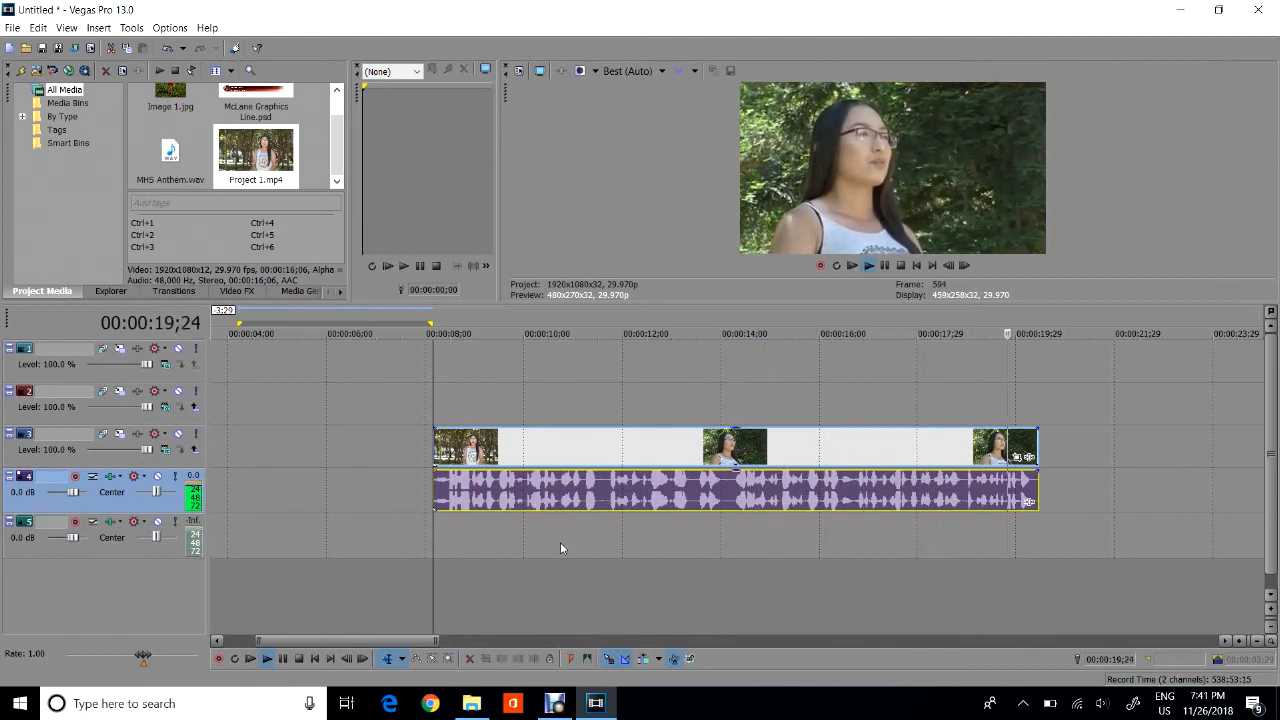
key(space)
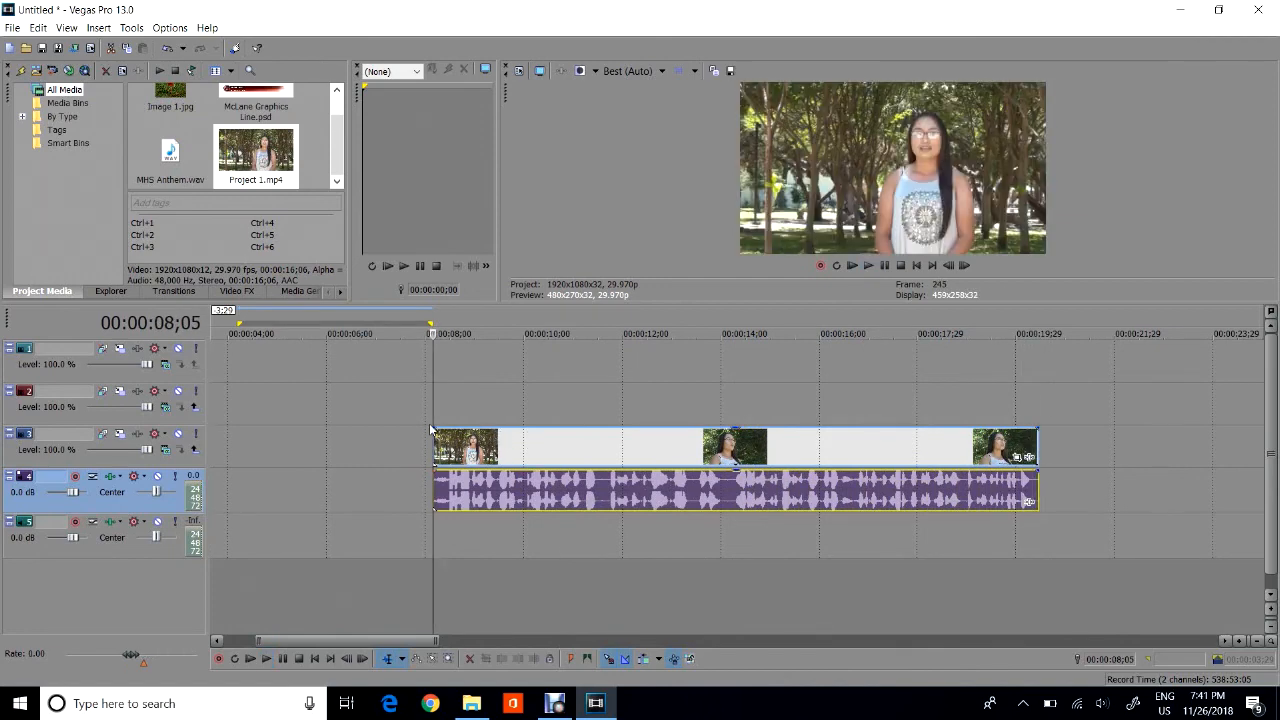
Add a short fade-in and fade-out to the Project 1 video event and preview the opening fade.
drag(434, 428, 458, 434)
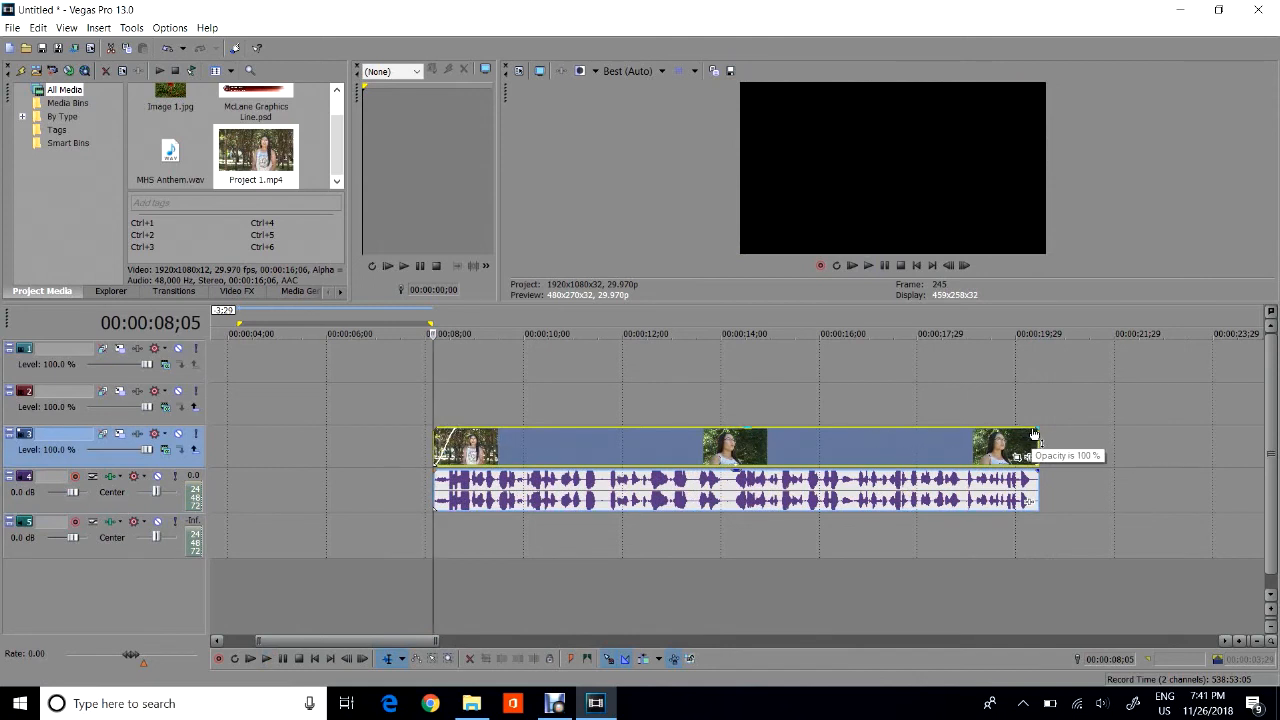
drag(1040, 428, 1018, 428)
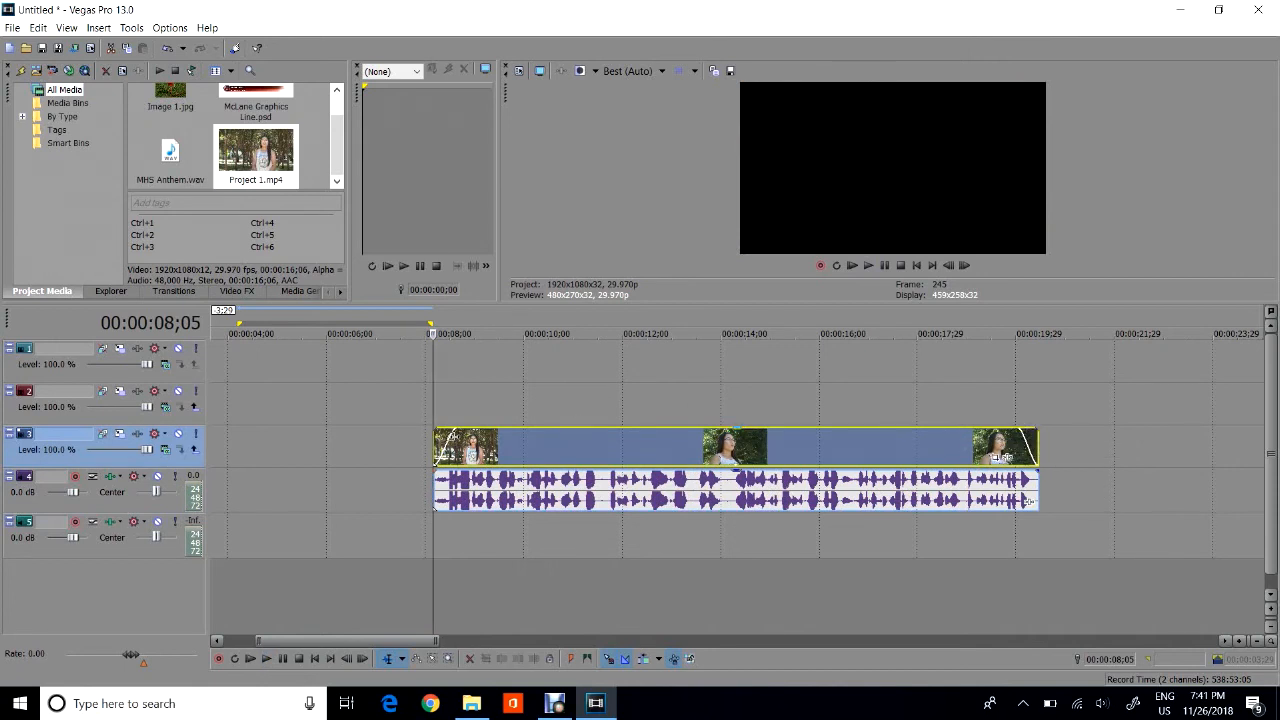
key(space)
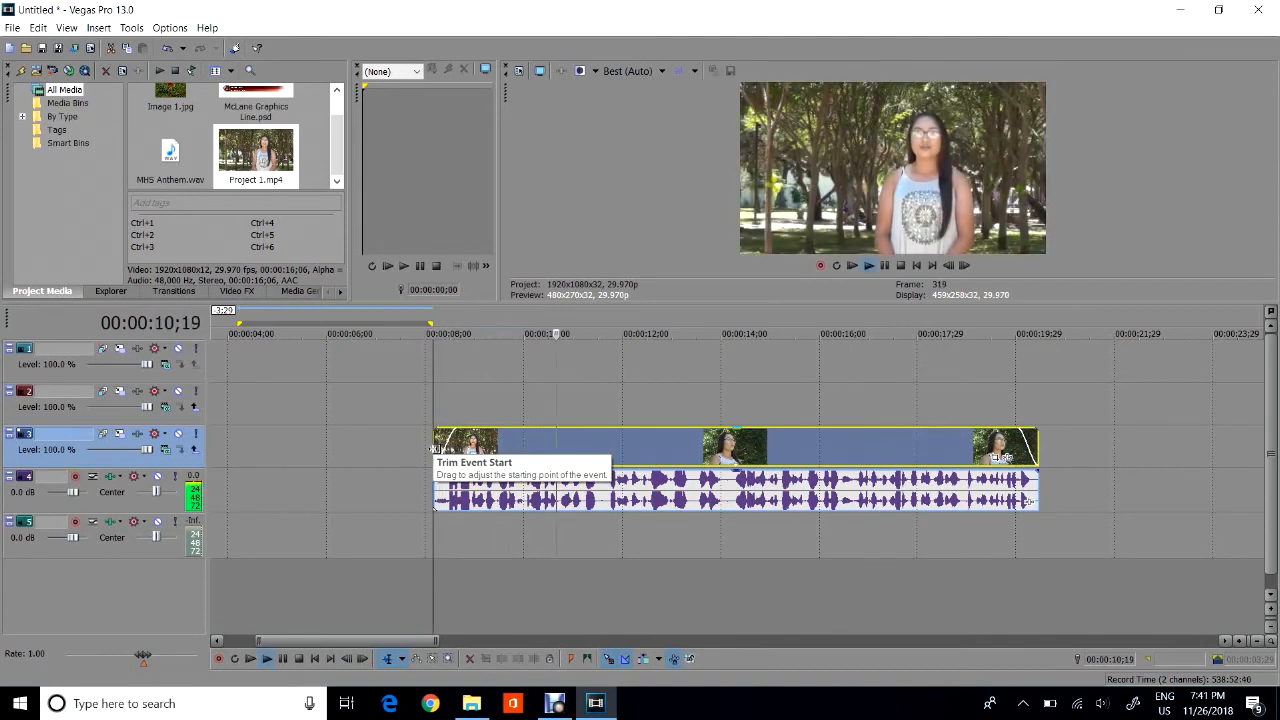
key(space)
Place Image 1.jpg on the second video track above the Project 1 clip, starting at about 12 seconds.
scroll(447, 455, down, 2)
scroll(447, 455, down, 2)
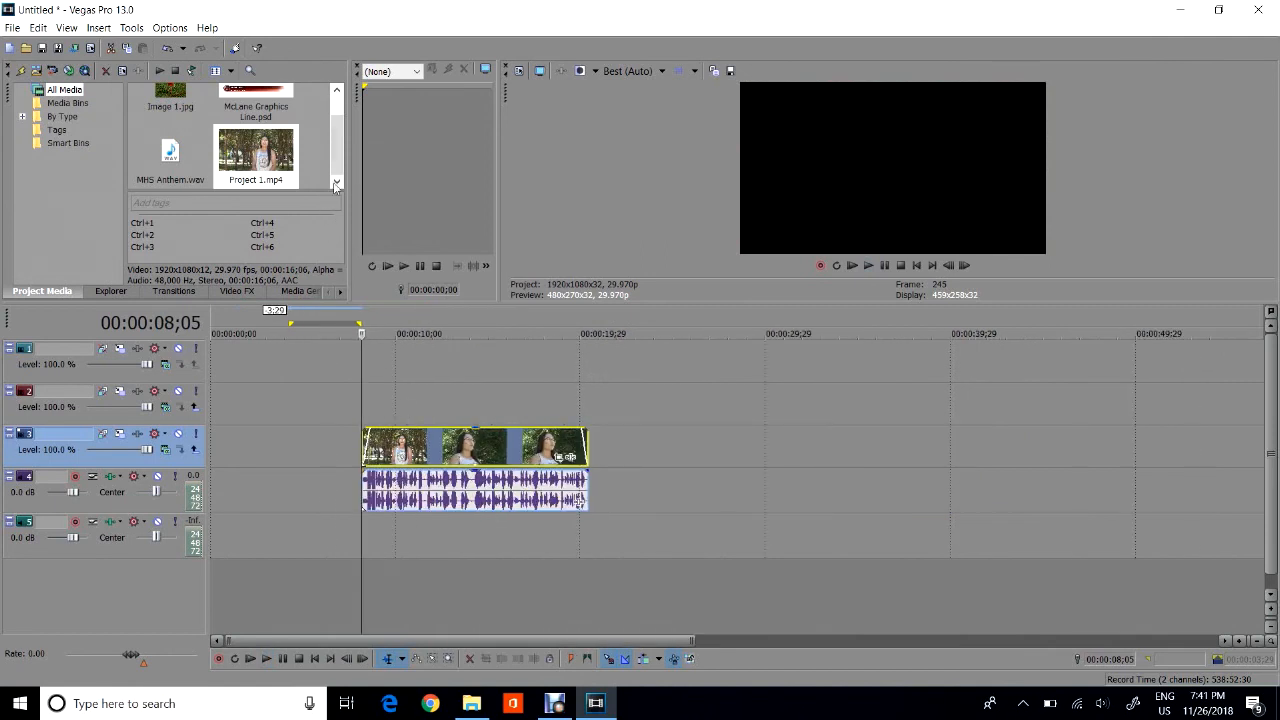
scroll(336, 140, up, 2)
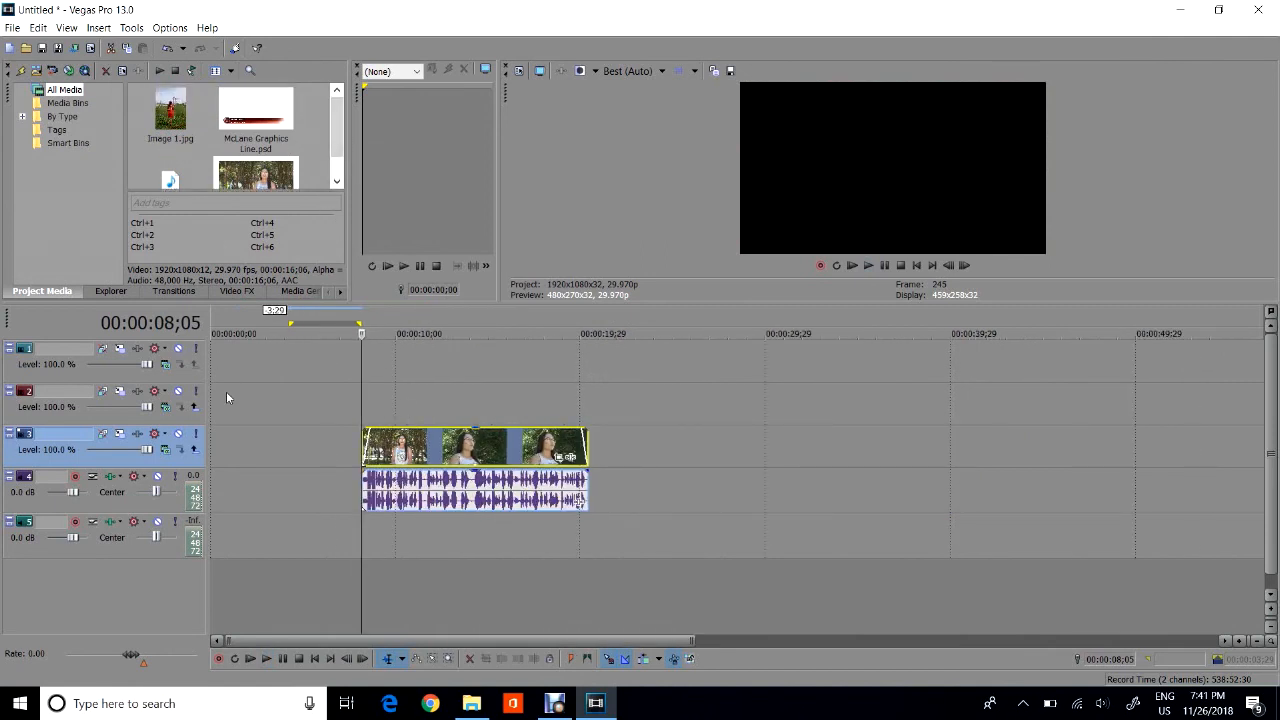
click(172, 112)
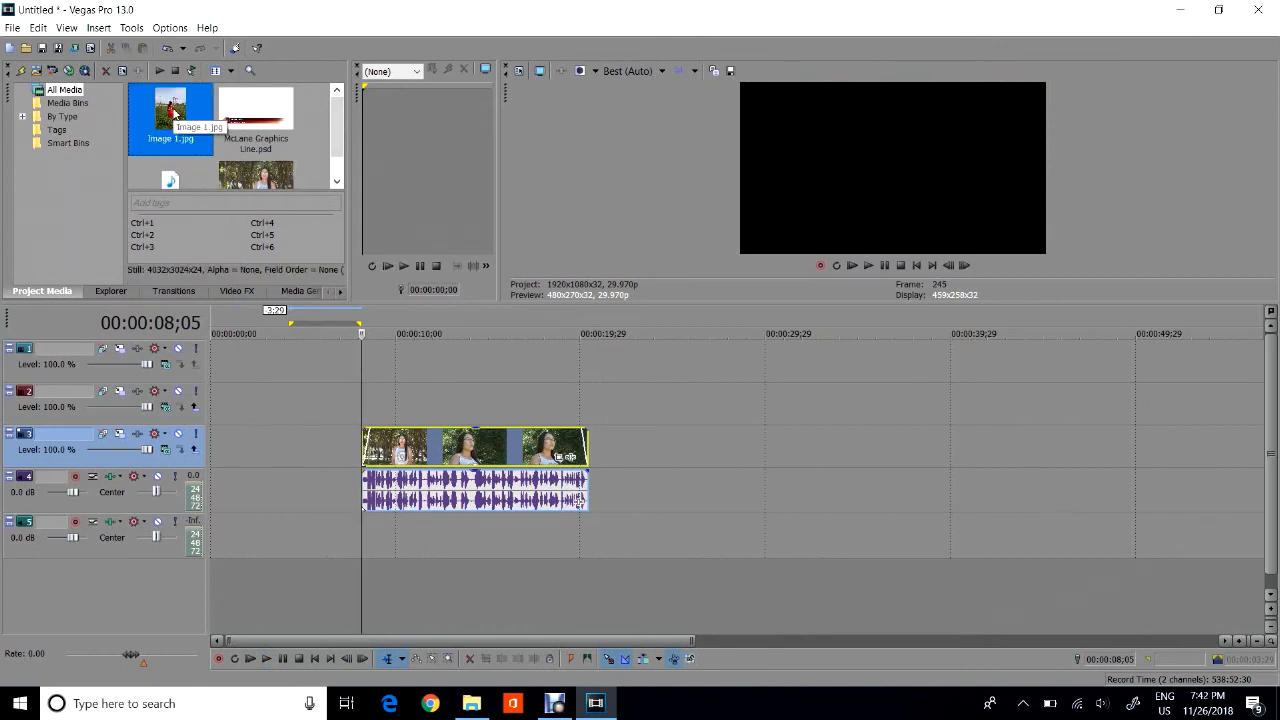
drag(172, 112, 184, 117)
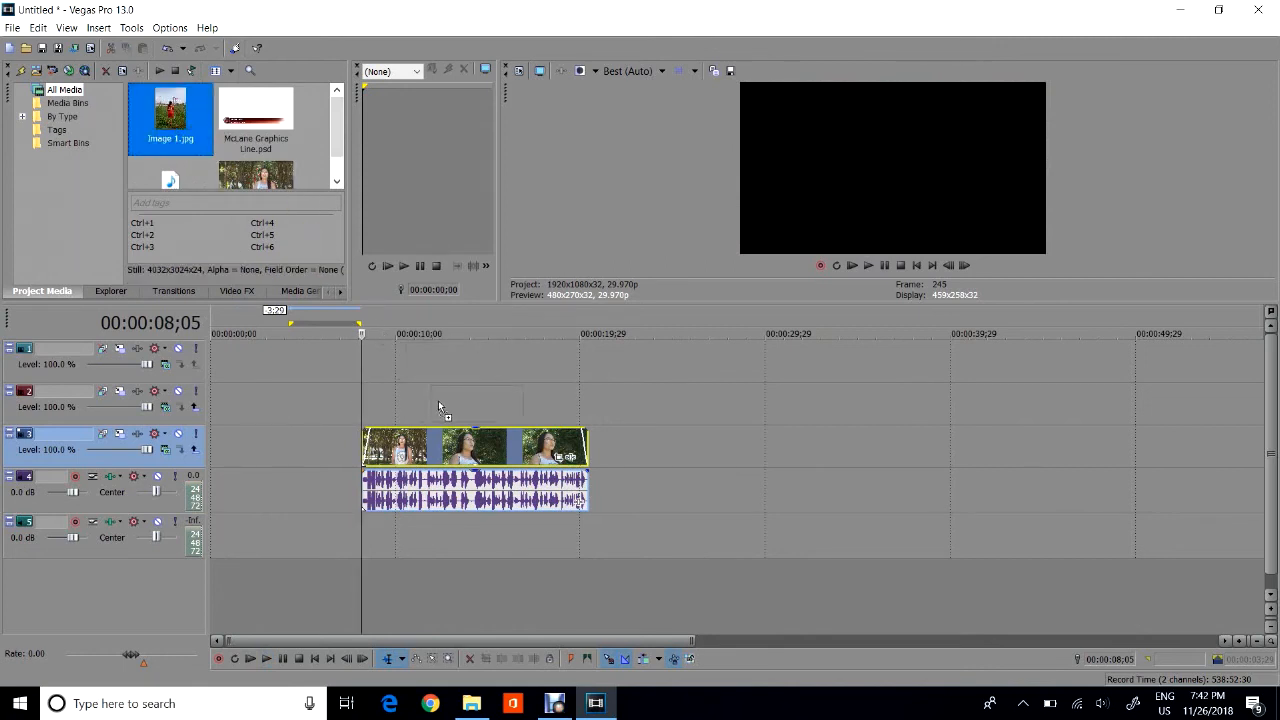
drag(438, 405, 440, 405)
Play the timeline from just before Image 1, at about 00:00:10;29, to check how it covers the Project 1 video.
click(459, 415)
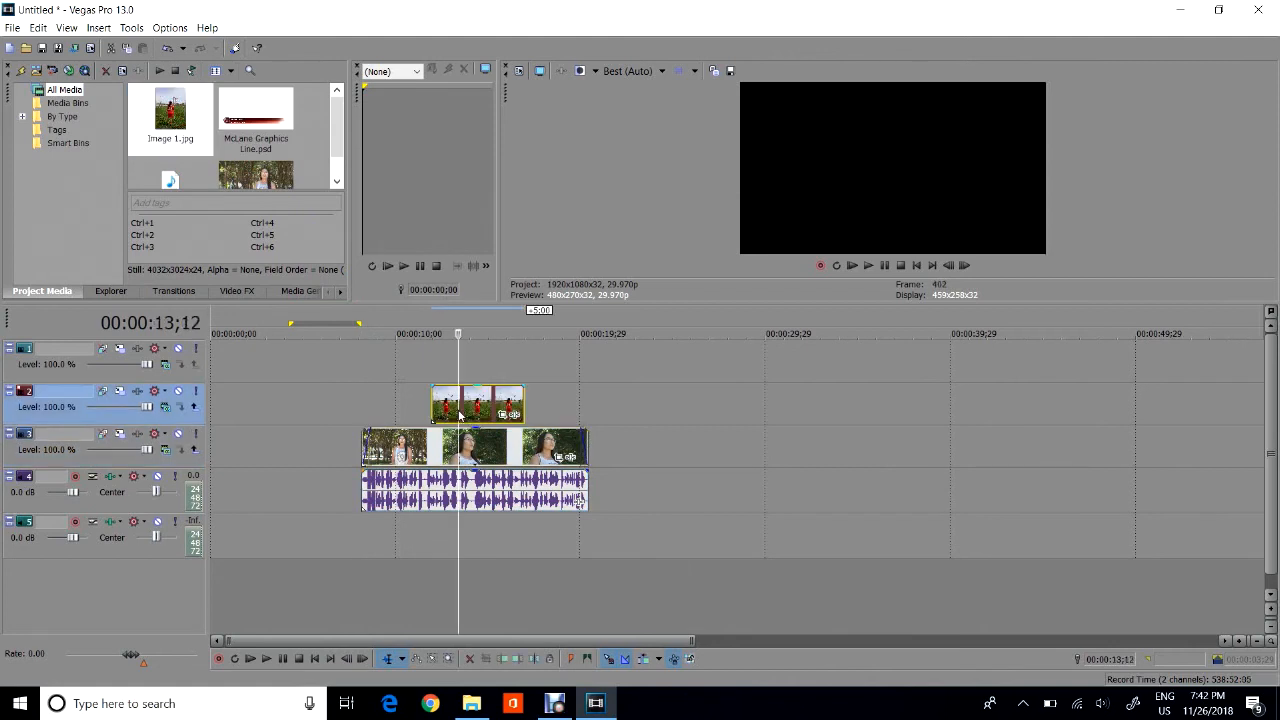
click(400, 406)
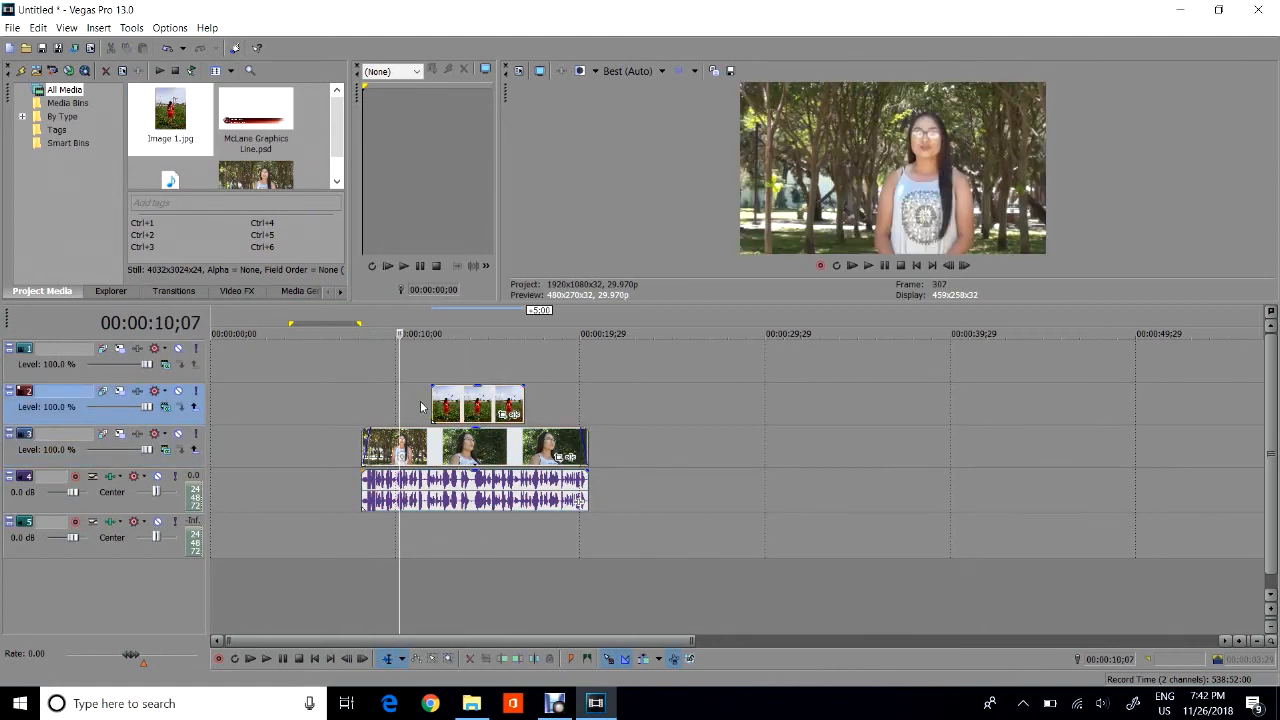
click(414, 407)
key(space)
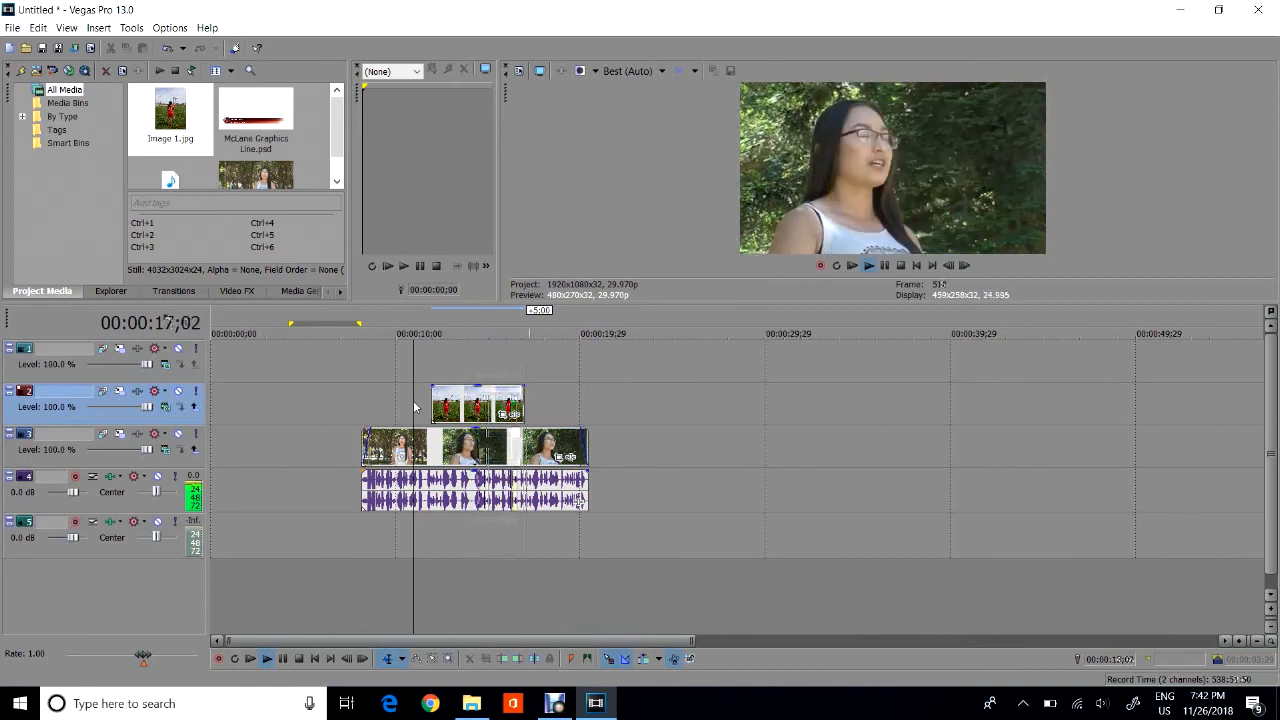
key(space)
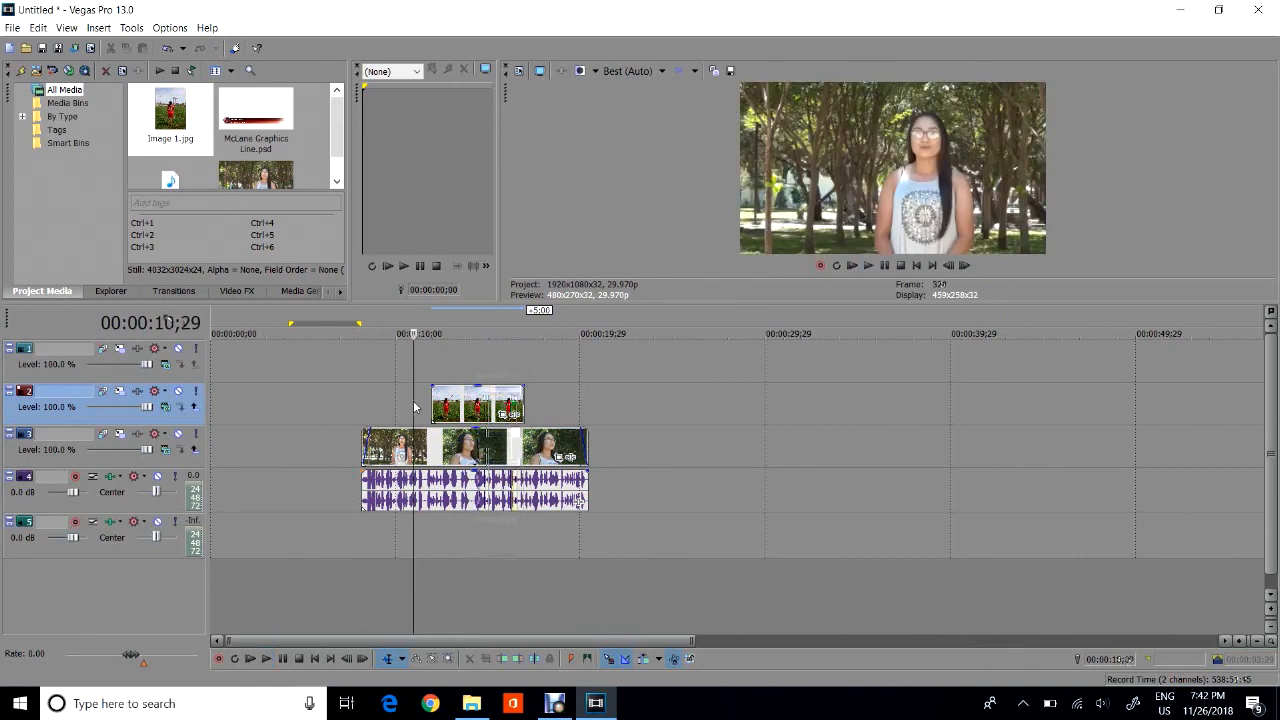
Move the Image 1 event about 15 frames earlier on the second video track and trim about 25 frames from its start.
scroll(414, 407, up, 2)
drag(677, 405, 679, 412)
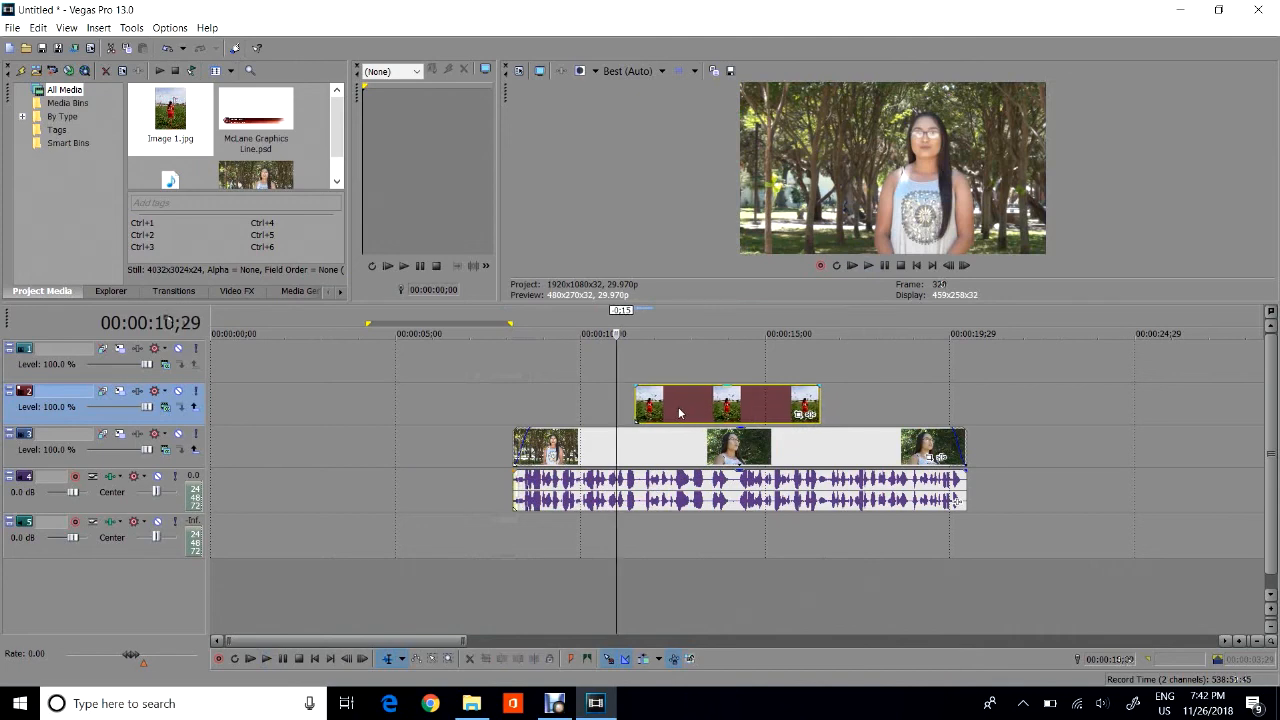
drag(634, 404, 666, 404)
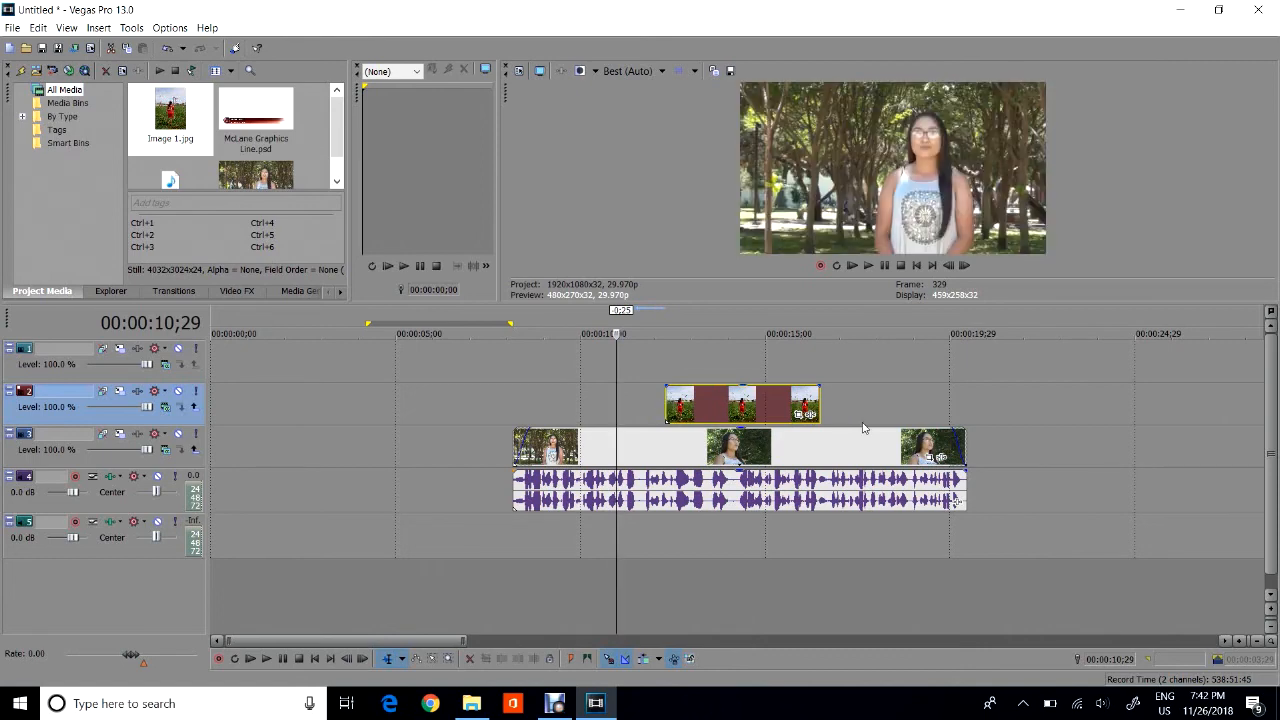
Crop the Image 1 event with the 16:9 Widescreen TV aspect ratio preset in Event Pan/Crop.
click(798, 416)
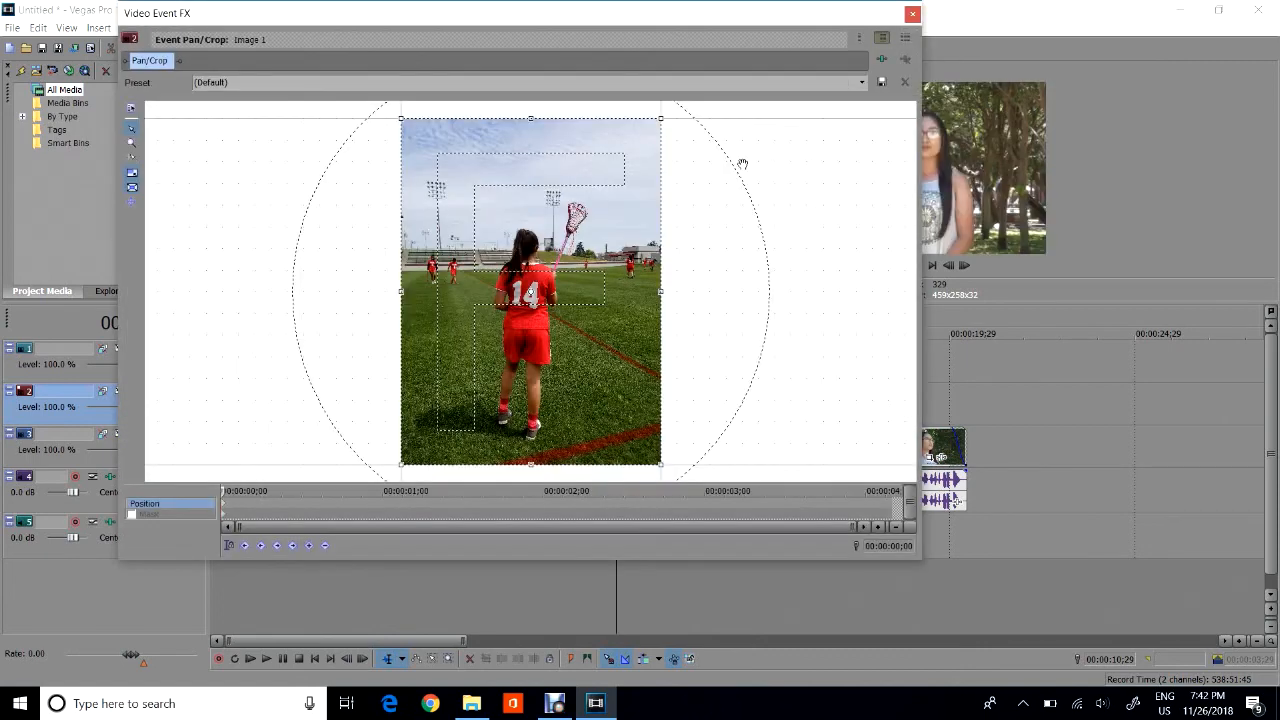
click(861, 83)
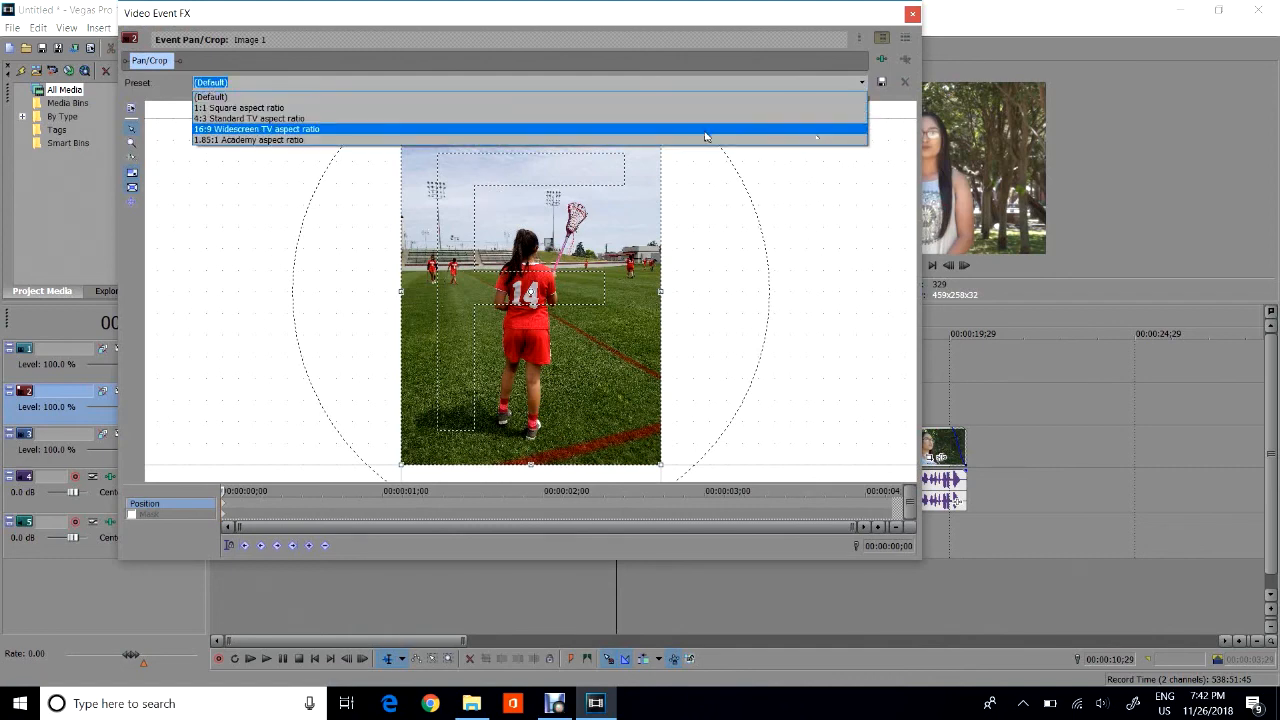
click(277, 131)
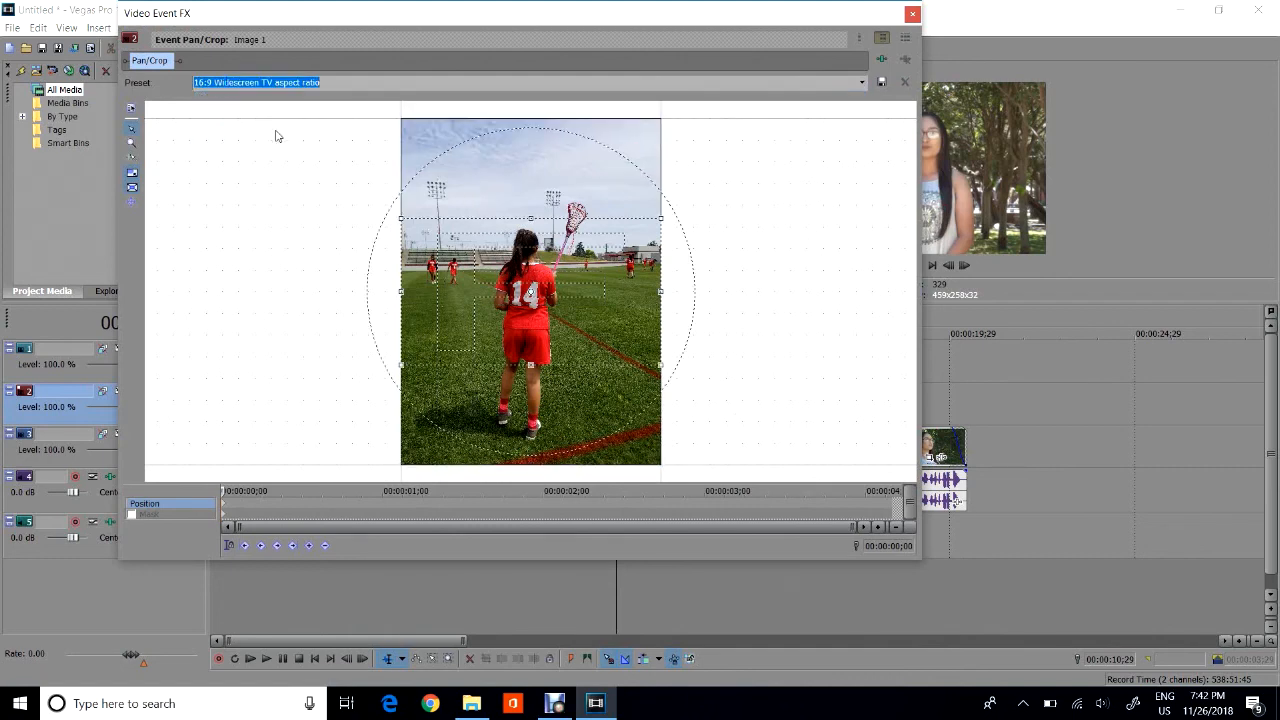
click(912, 13)
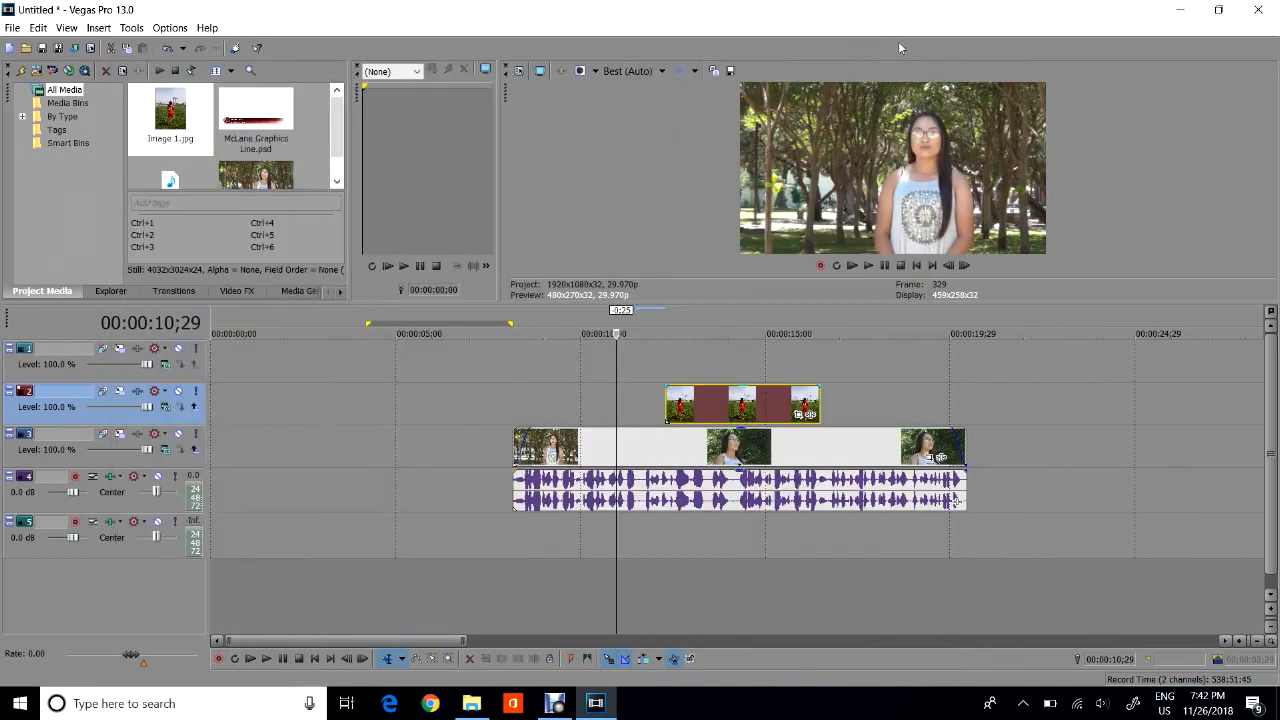
Play the cropped image from just before its start, and move the Image 1 event about 5 frames earlier.
click(660, 416)
key(space)
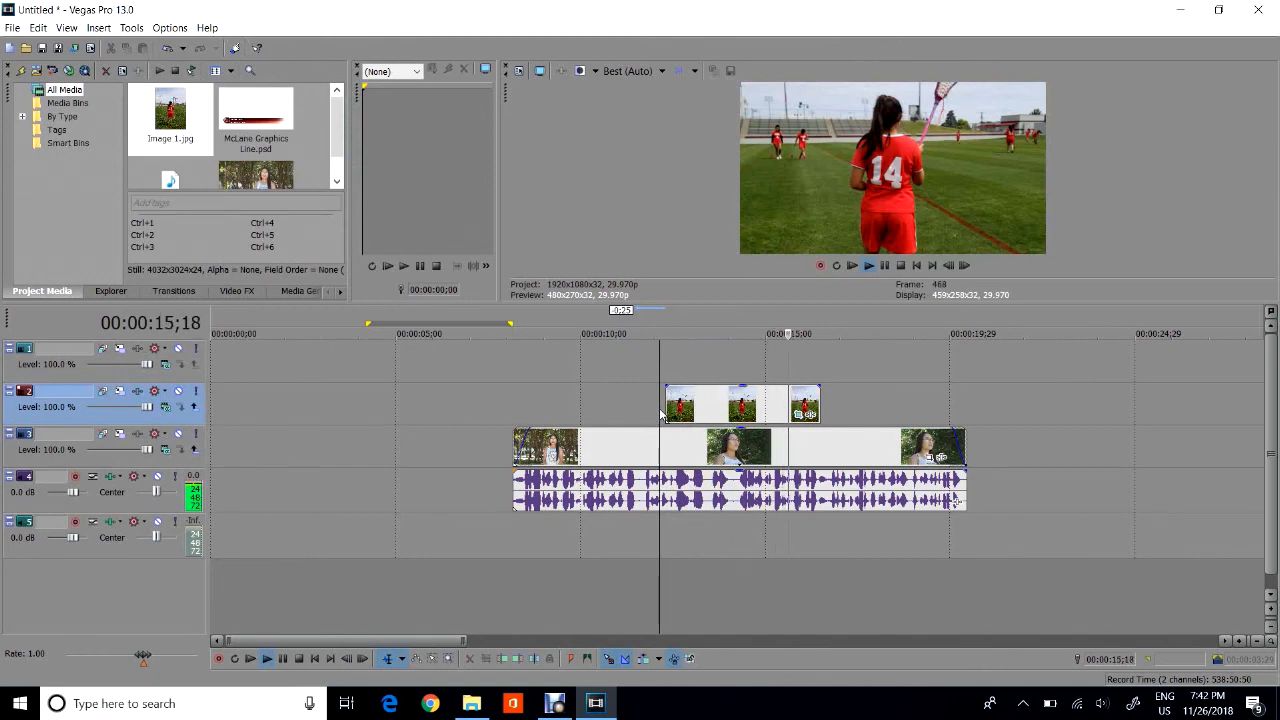
key(space)
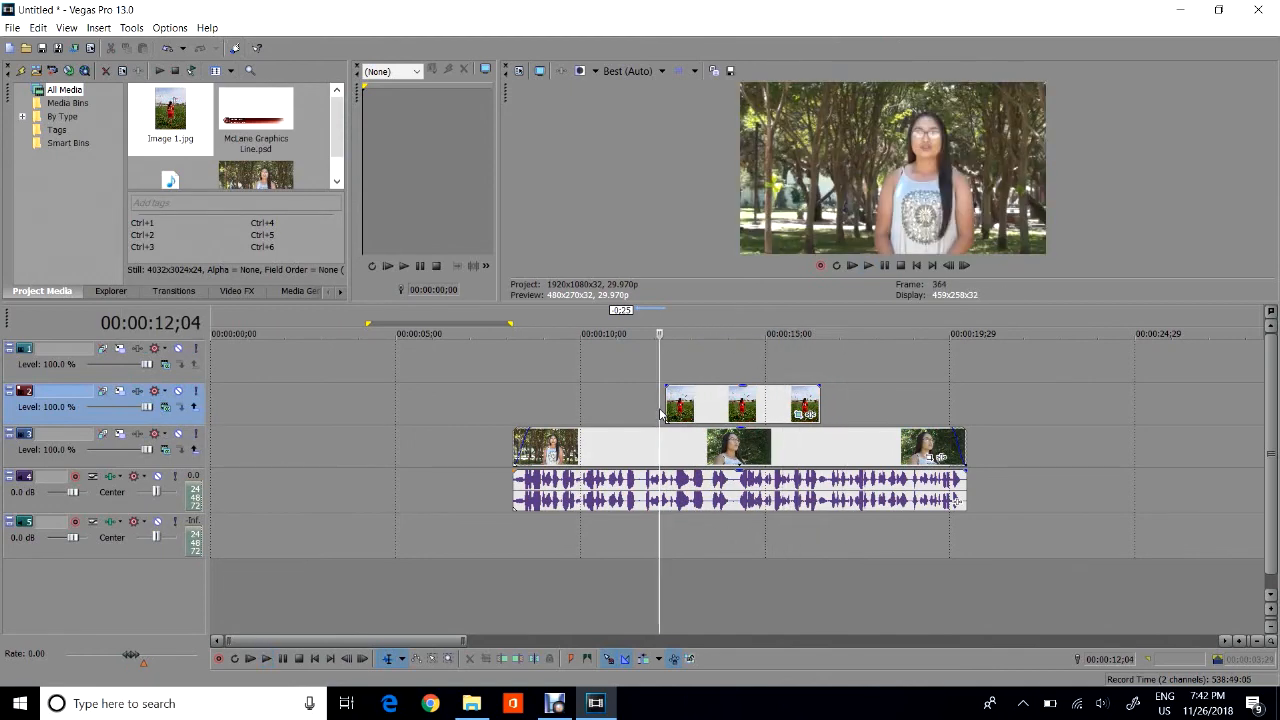
scroll(663, 416, up, 2)
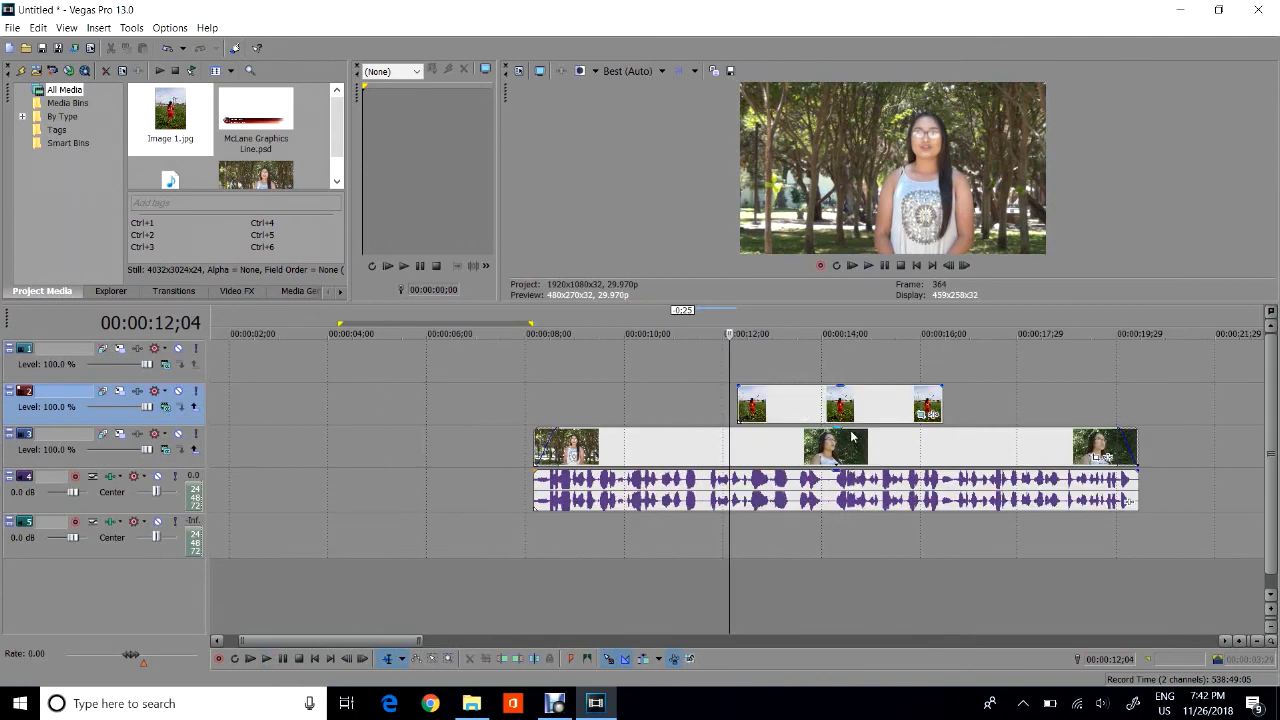
drag(847, 414, 840, 416)
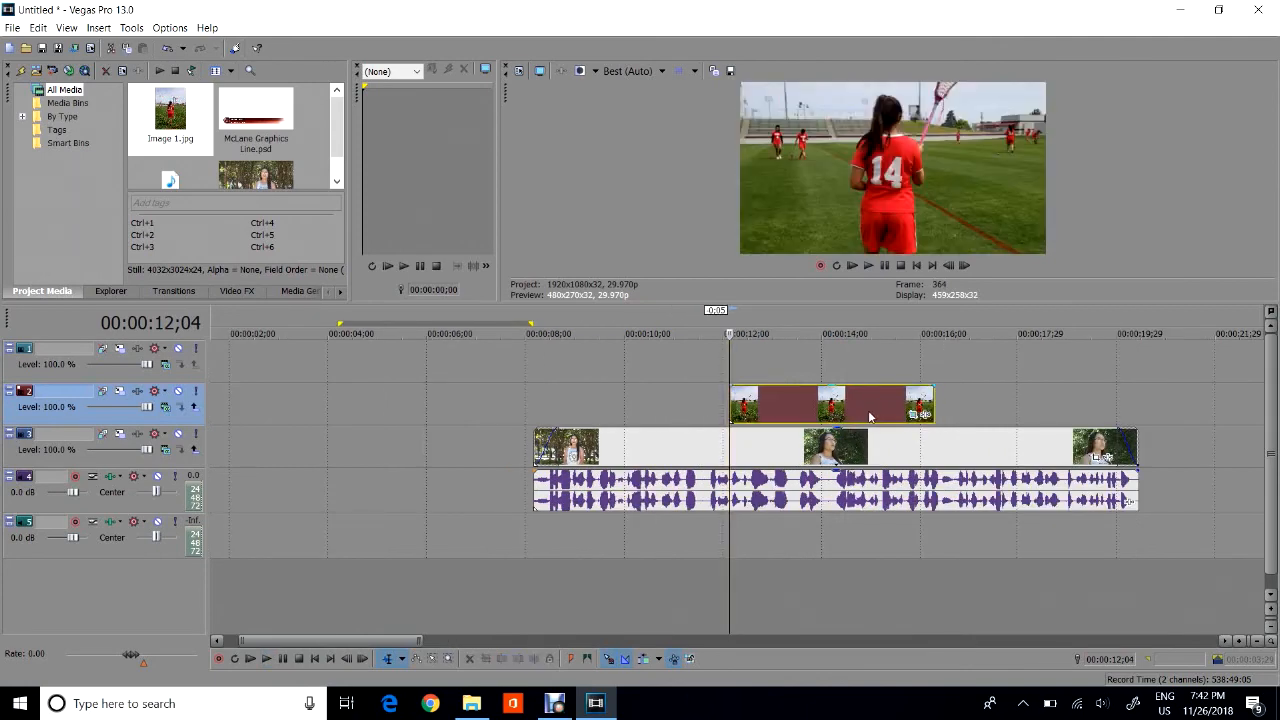
Animate a zoom-in on Image 1 by adding a Pan/Crop keyframe at 00:00:04;05 with a smaller frame around the player's upper body.
click(913, 417)
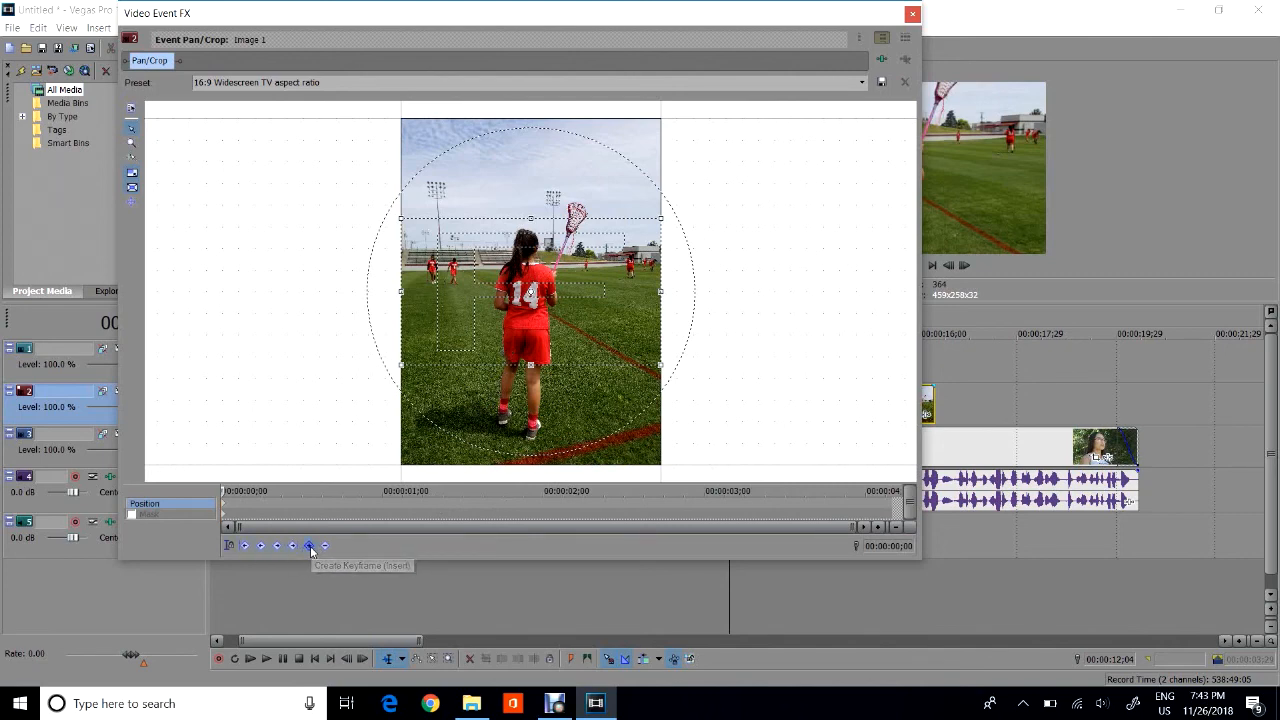
click(891, 509)
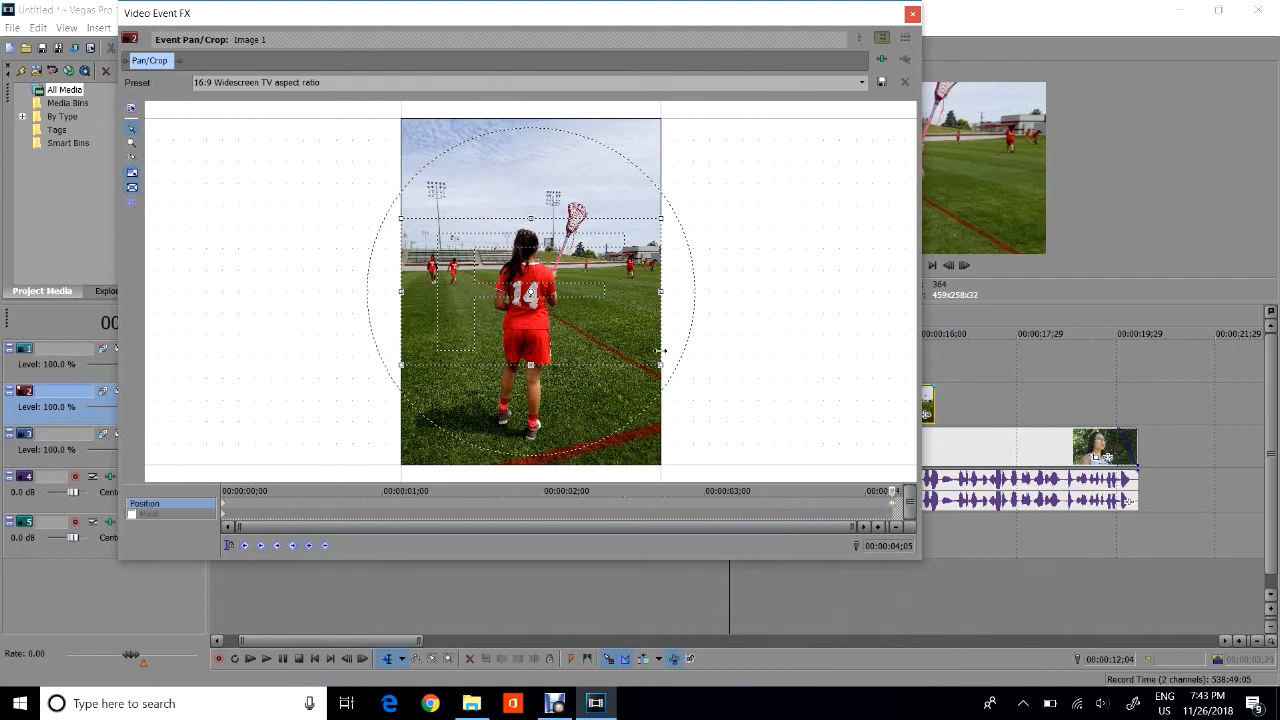
drag(659, 366, 567, 302)
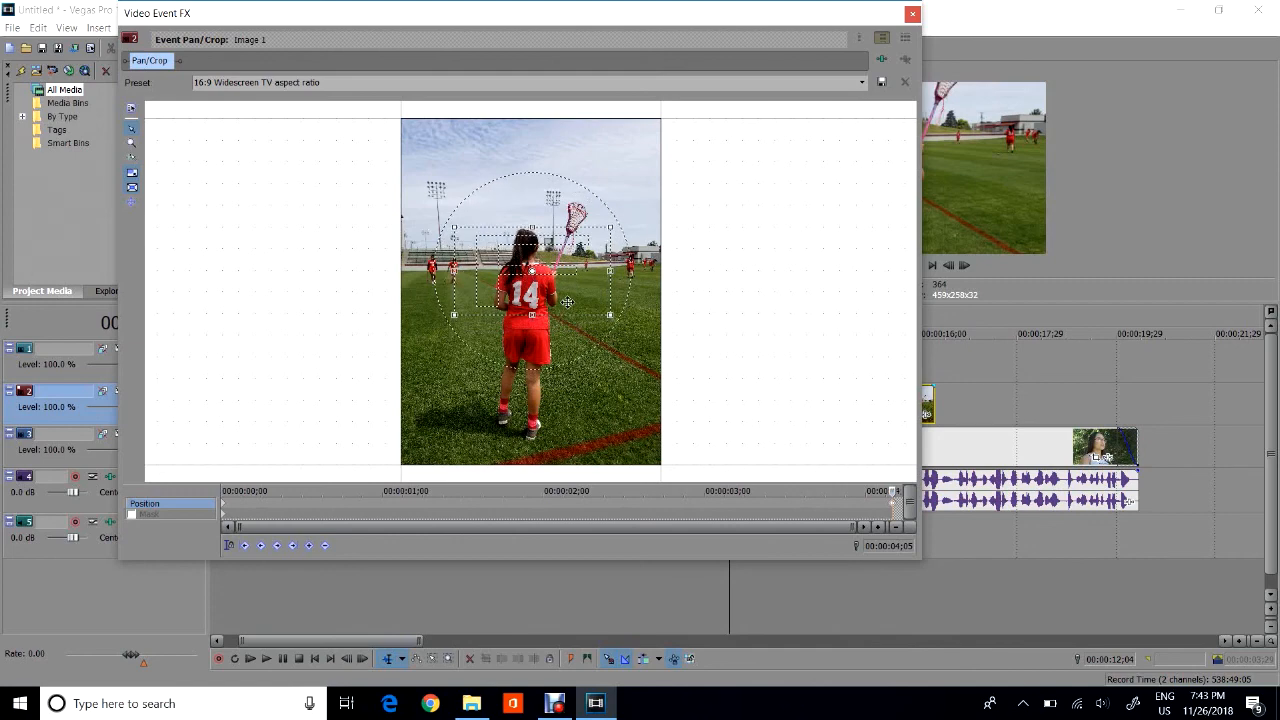
click(913, 13)
Play the timeline from about 00:00:12;01 to check the zoom on Image 1.
click(722, 410)
key(space)
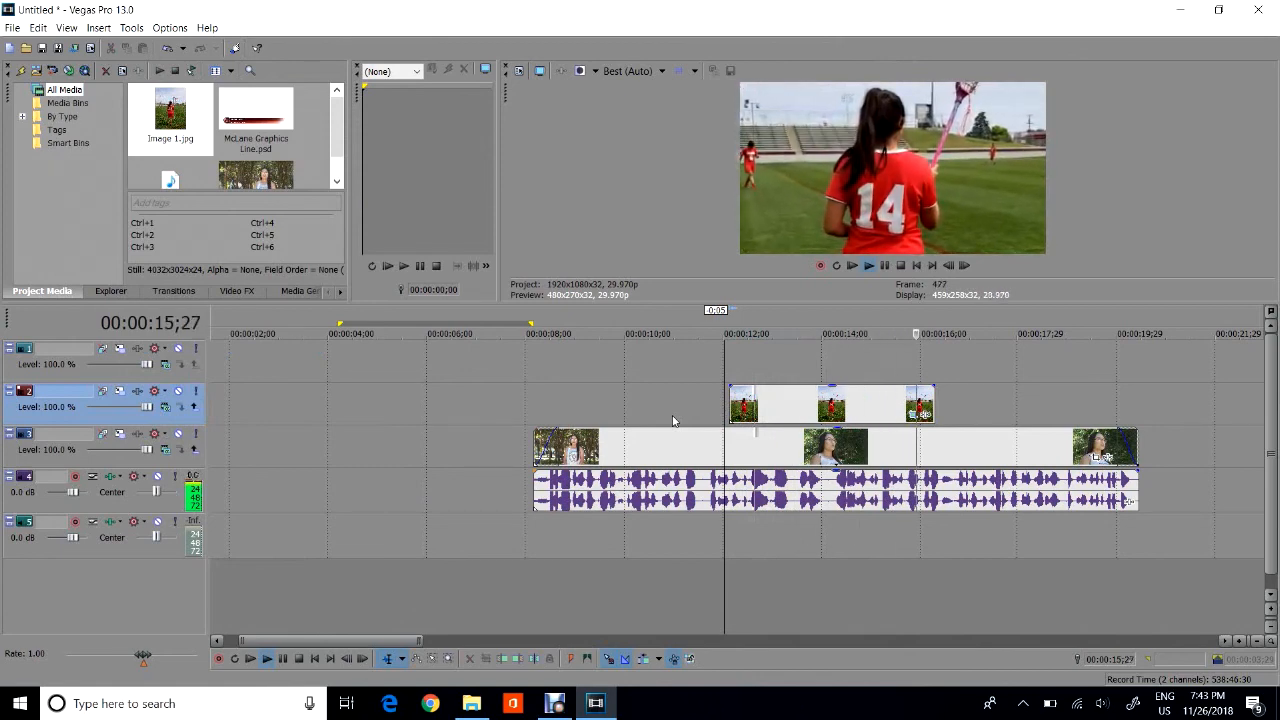
key(space)
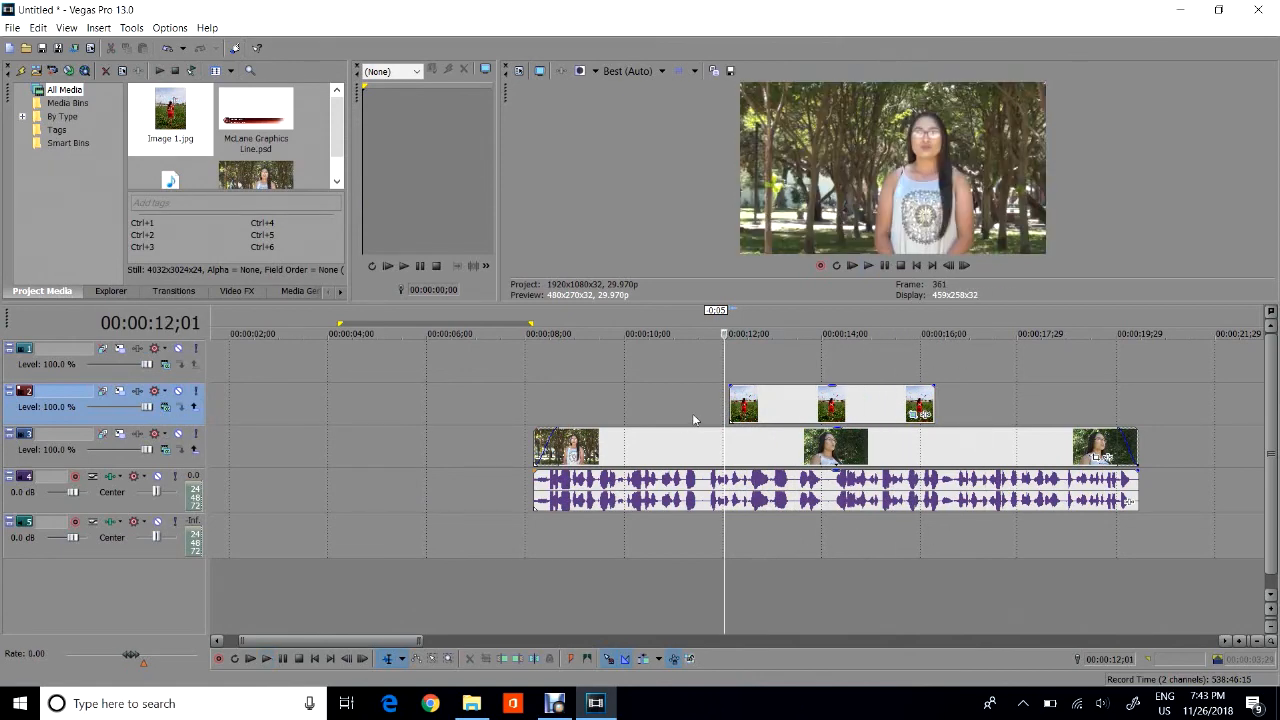
Add a short fade-in and a 15-frame fade-out to the Image 1 event.
click(789, 405)
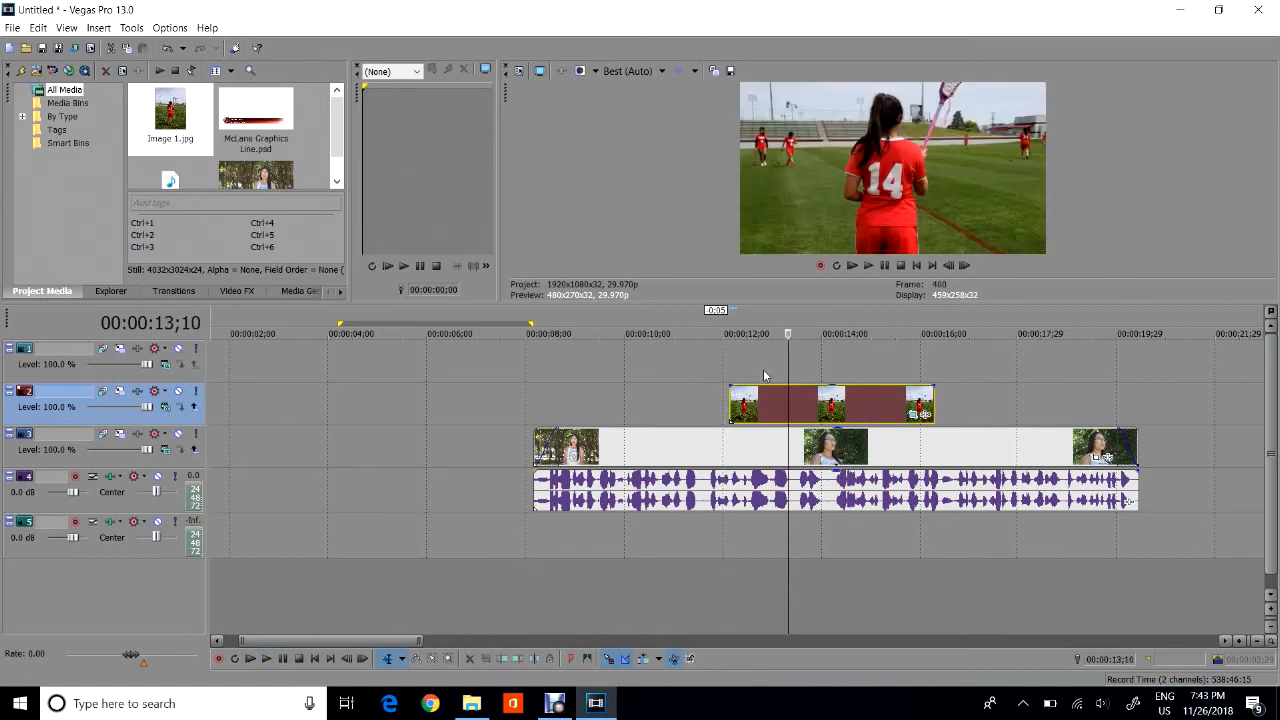
scroll(698, 400, up, 2)
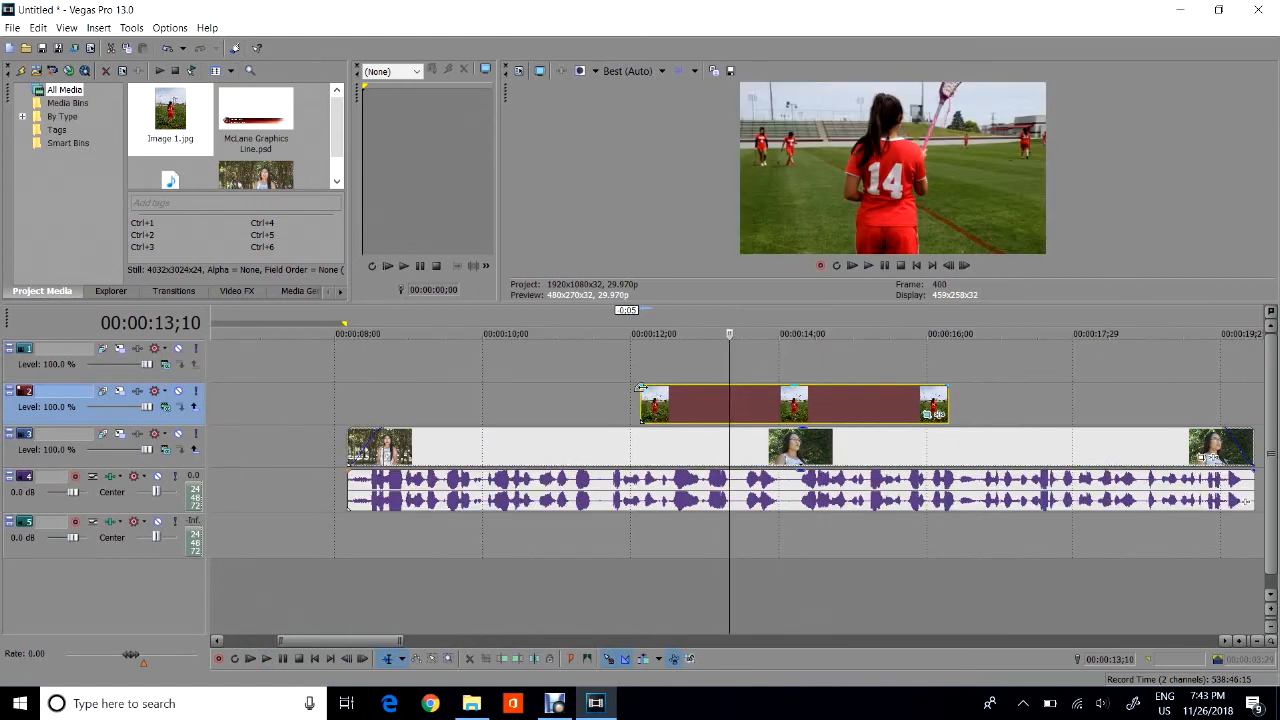
drag(640, 387, 694, 391)
drag(947, 387, 924, 386)
drag(916, 385, 912, 385)
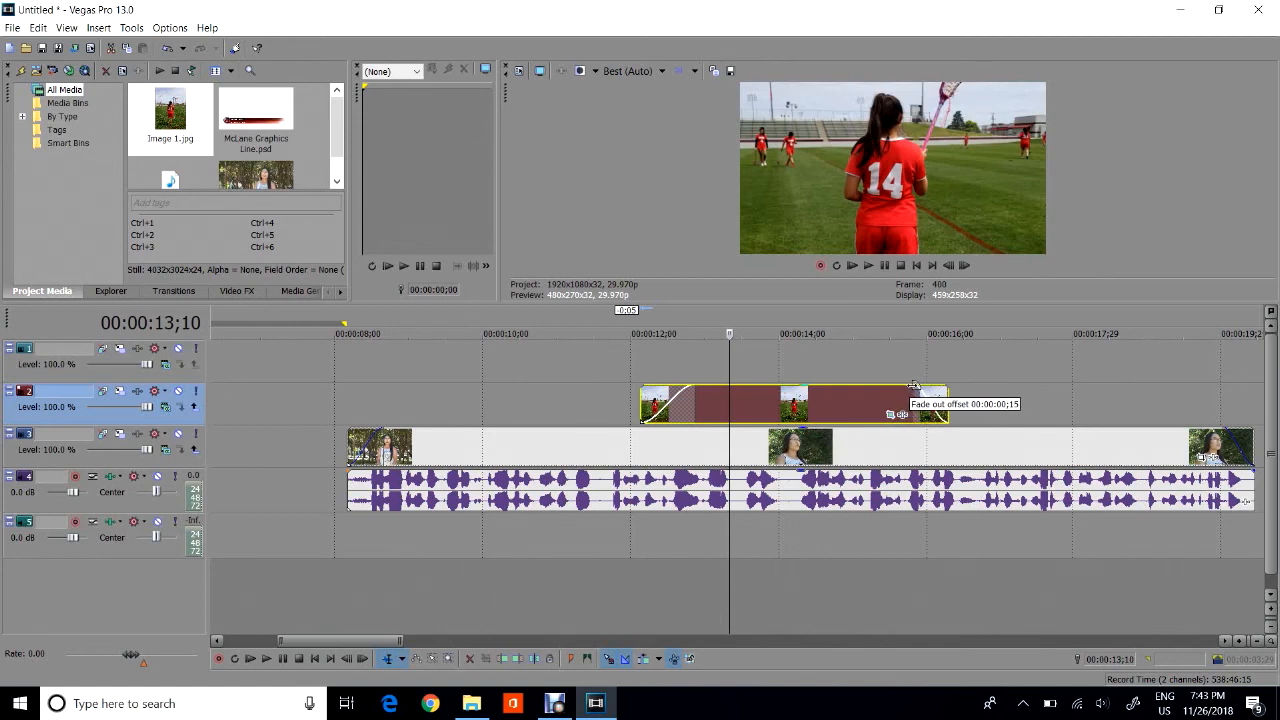
Apply the default Clock Wipe transition to the fade-in of the Image 1 event.
click(188, 291)
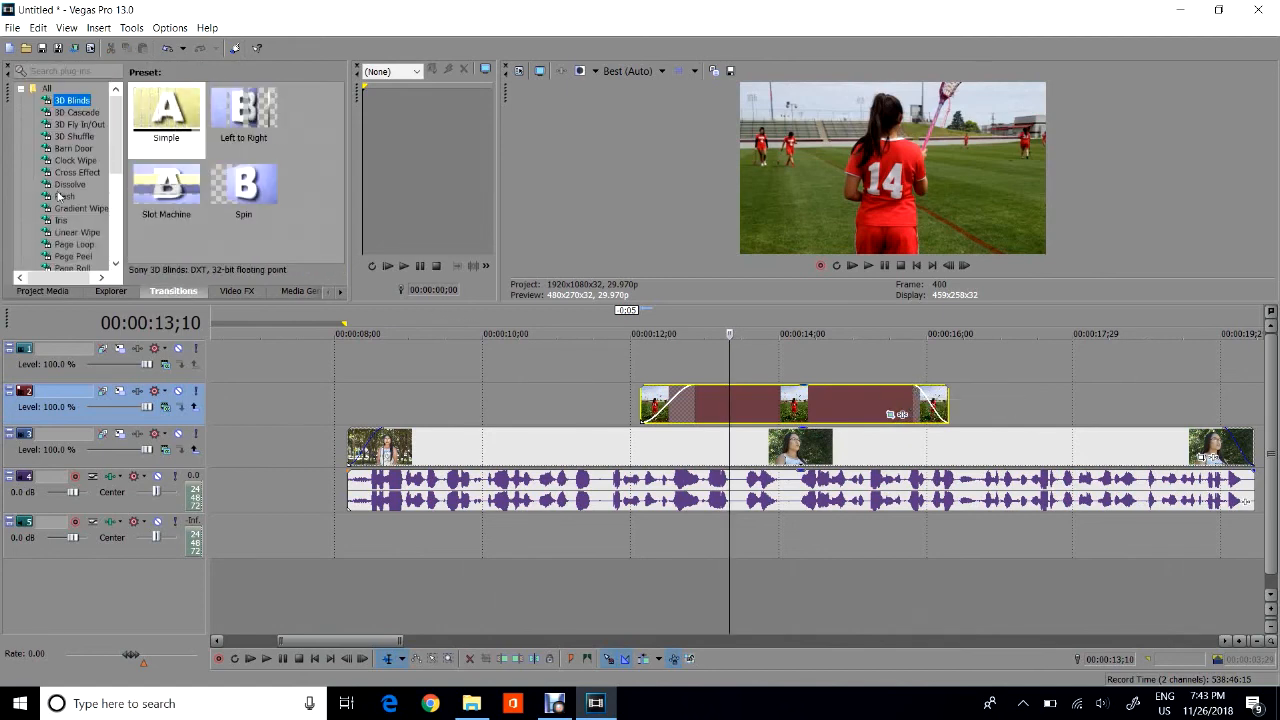
scroll(65, 170, down, 1)
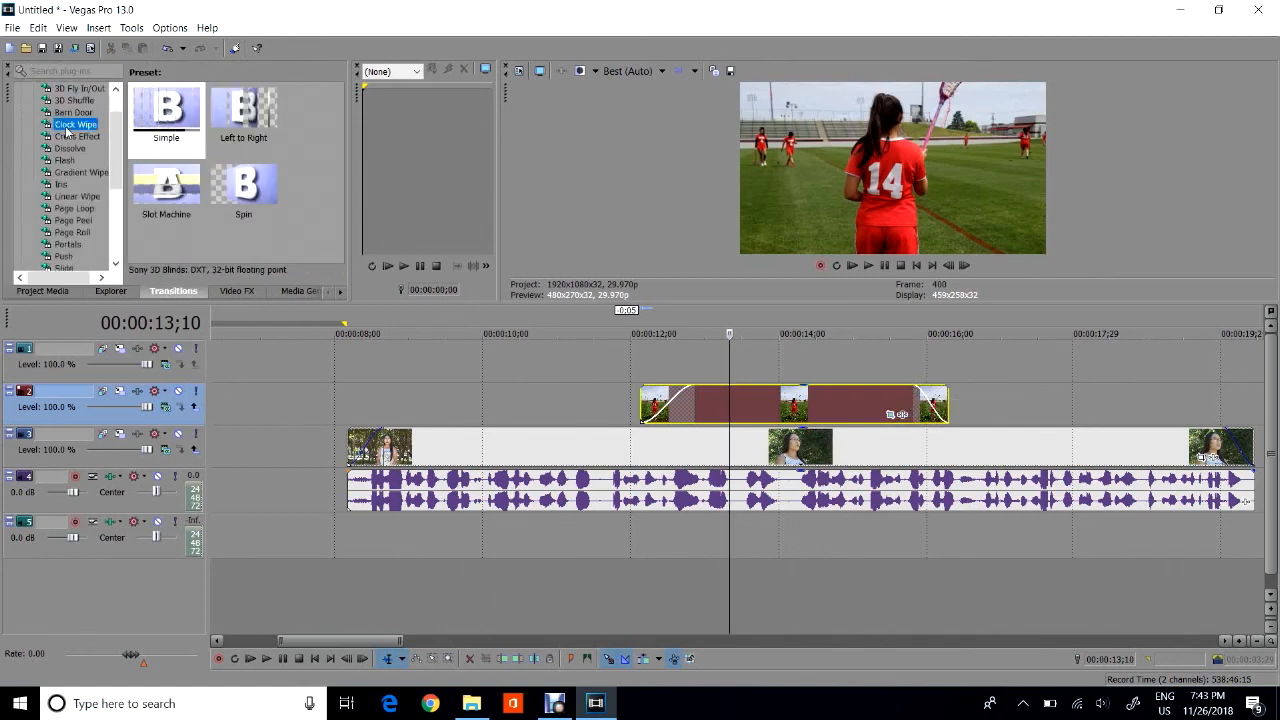
click(66, 125)
drag(166, 118, 657, 414)
click(910, 12)
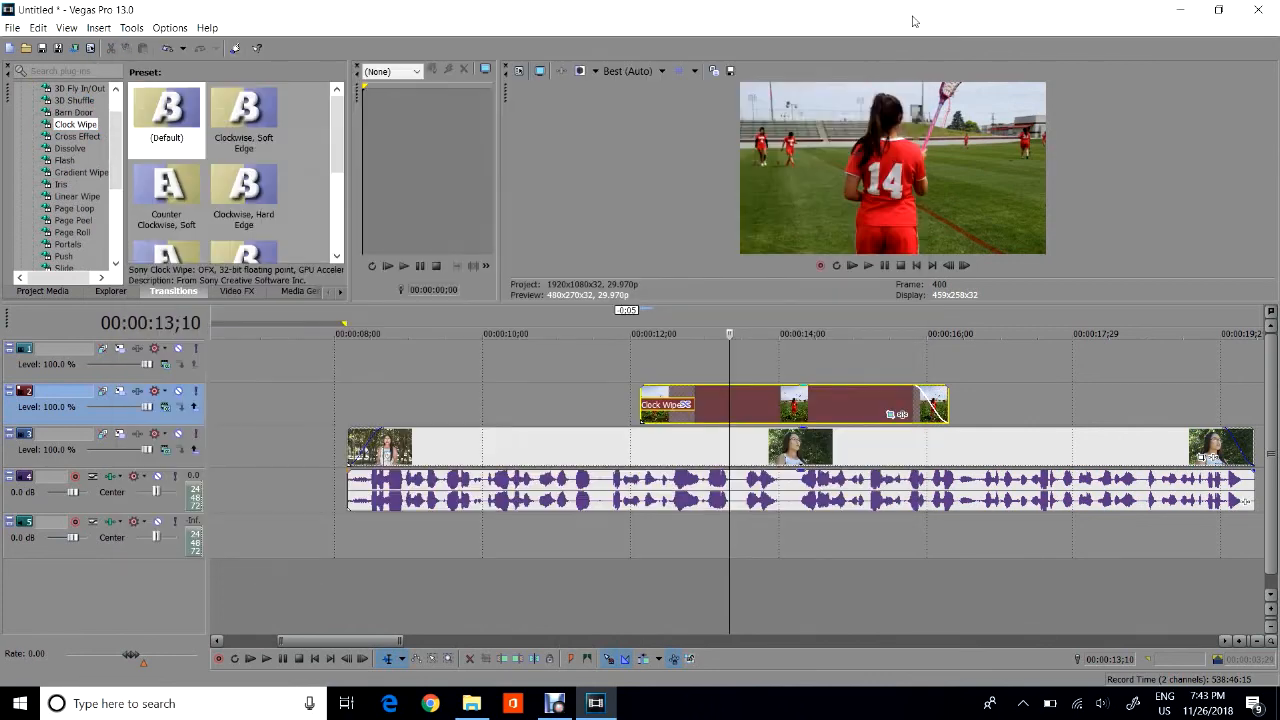
Apply the Iris transition preset "Circle, Out, Upper Left, White Border" to the fade-out of the Image 1 event.
click(72, 197)
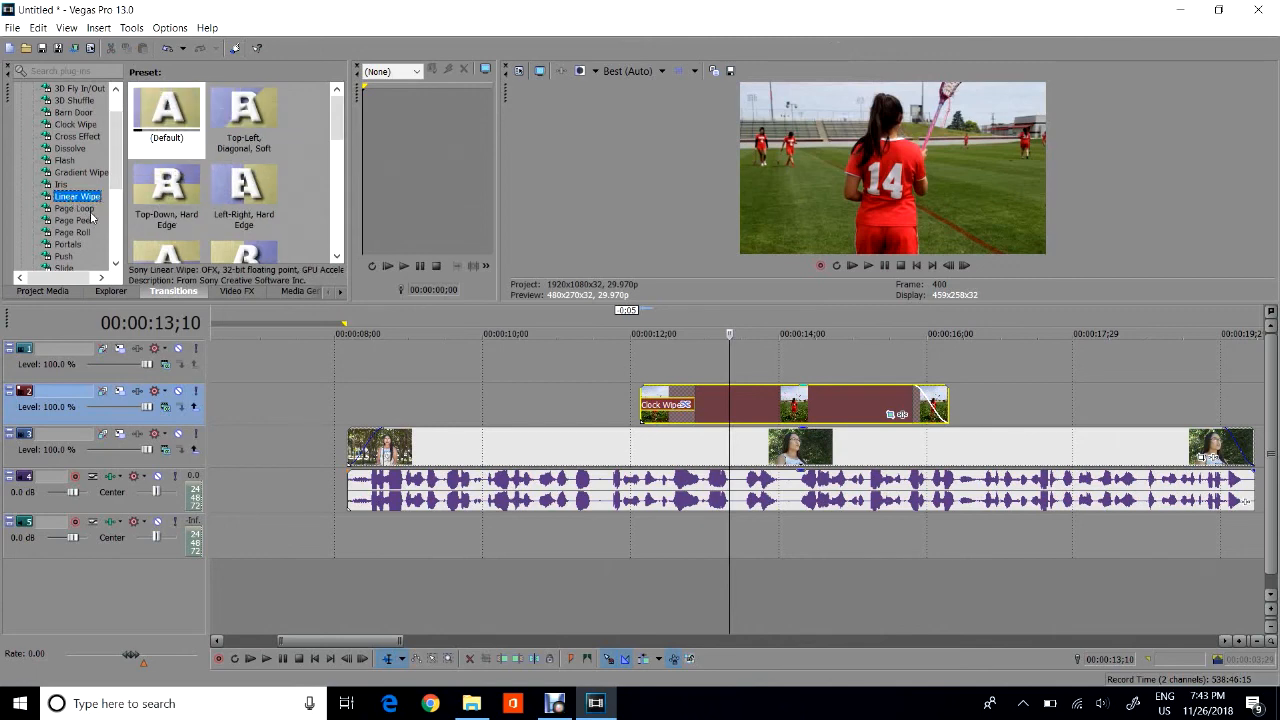
click(59, 185)
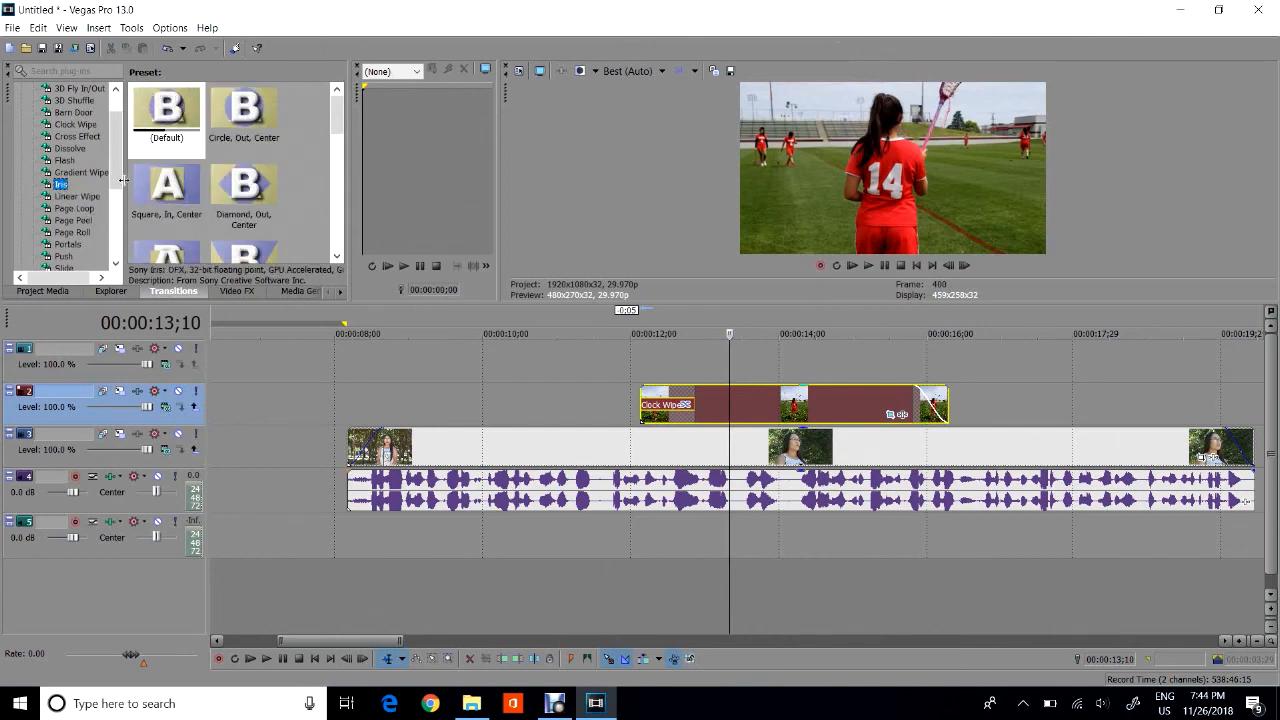
scroll(174, 200, down, 2)
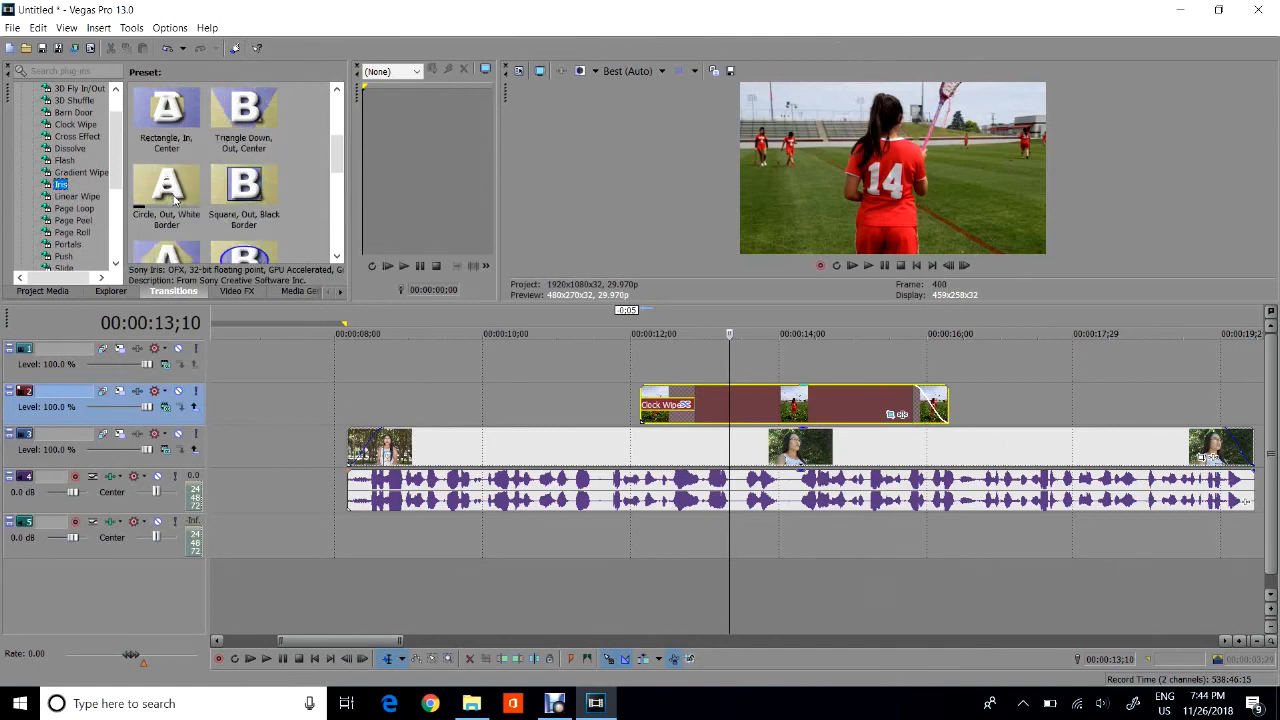
scroll(174, 200, down, 1)
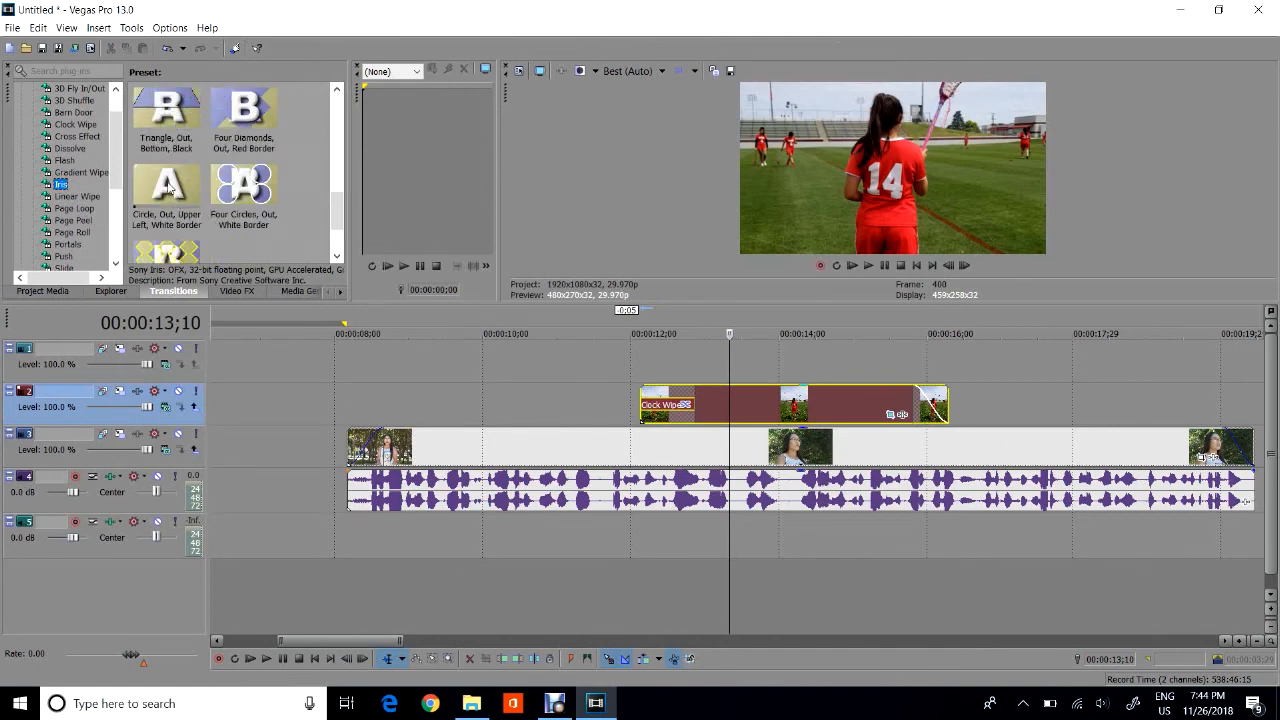
drag(172, 196, 392, 254)
drag(868, 377, 930, 408)
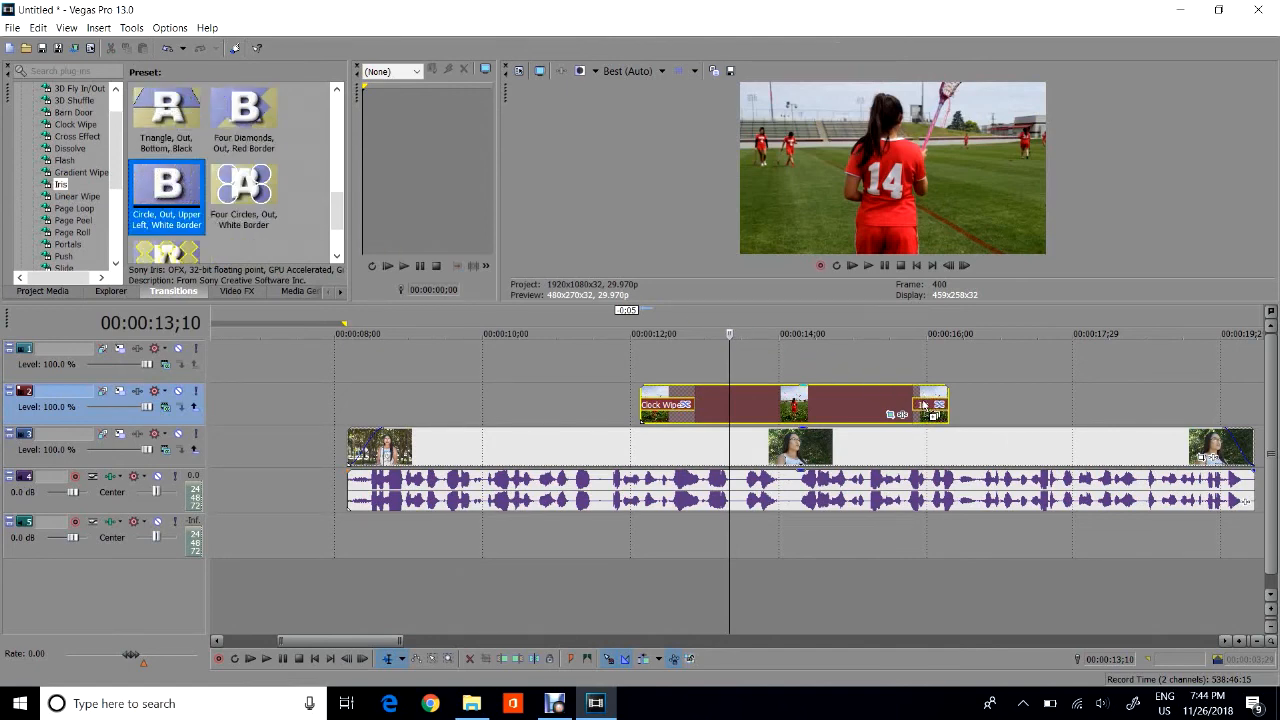
Play both Image 1 transitions from about 00:00:11;22, and move the Image 1 event about 5 frames later.
click(609, 399)
key(space)
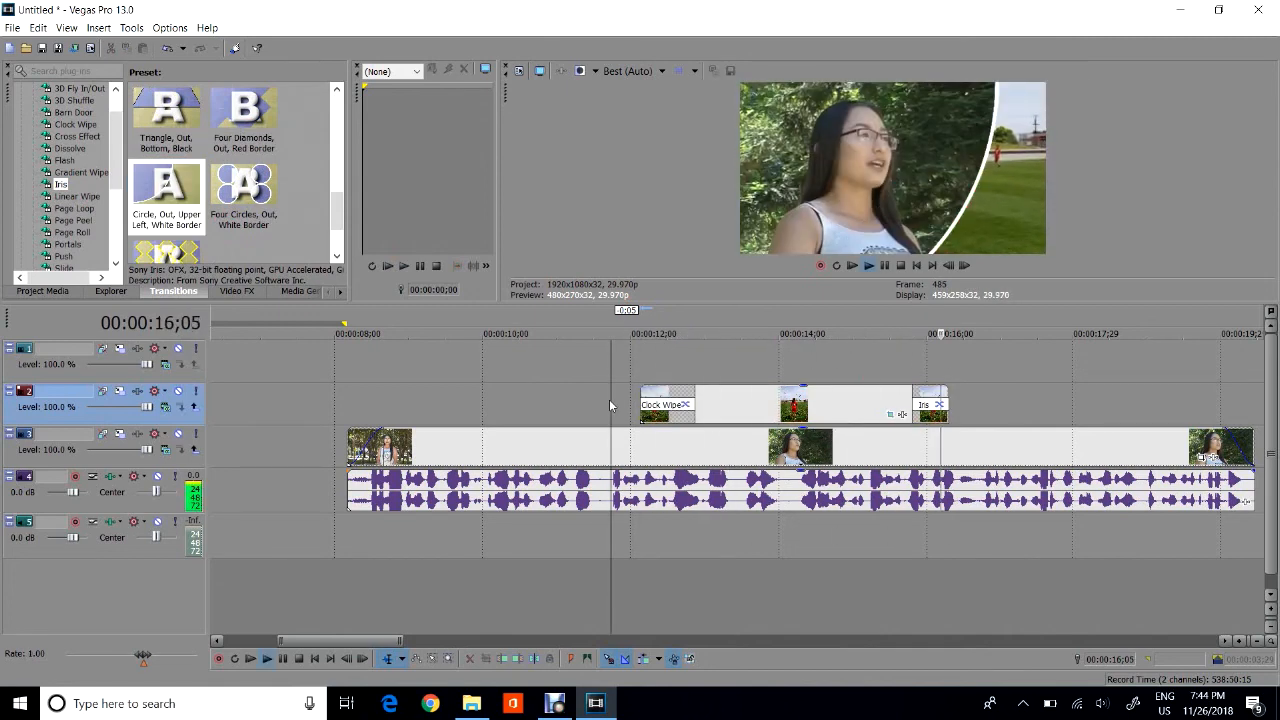
scroll(609, 405, down, 3)
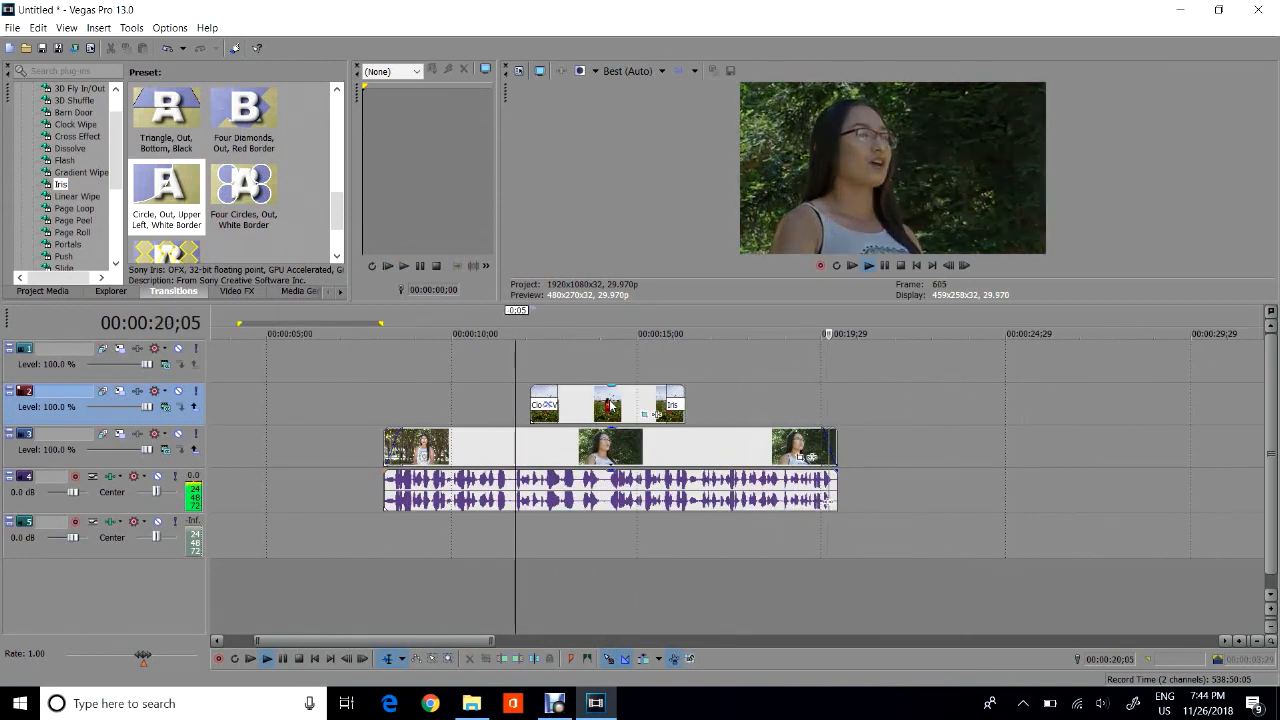
key(space)
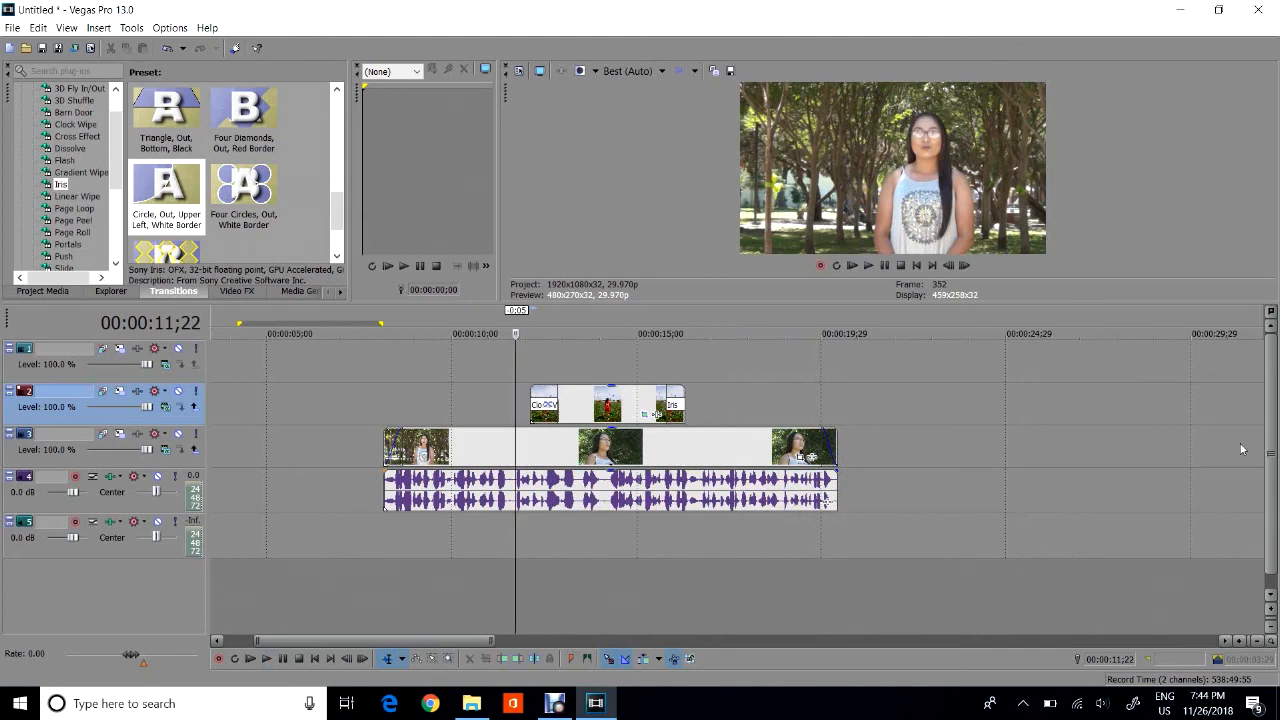
scroll(1239, 451, up, 3)
drag(938, 407, 945, 413)
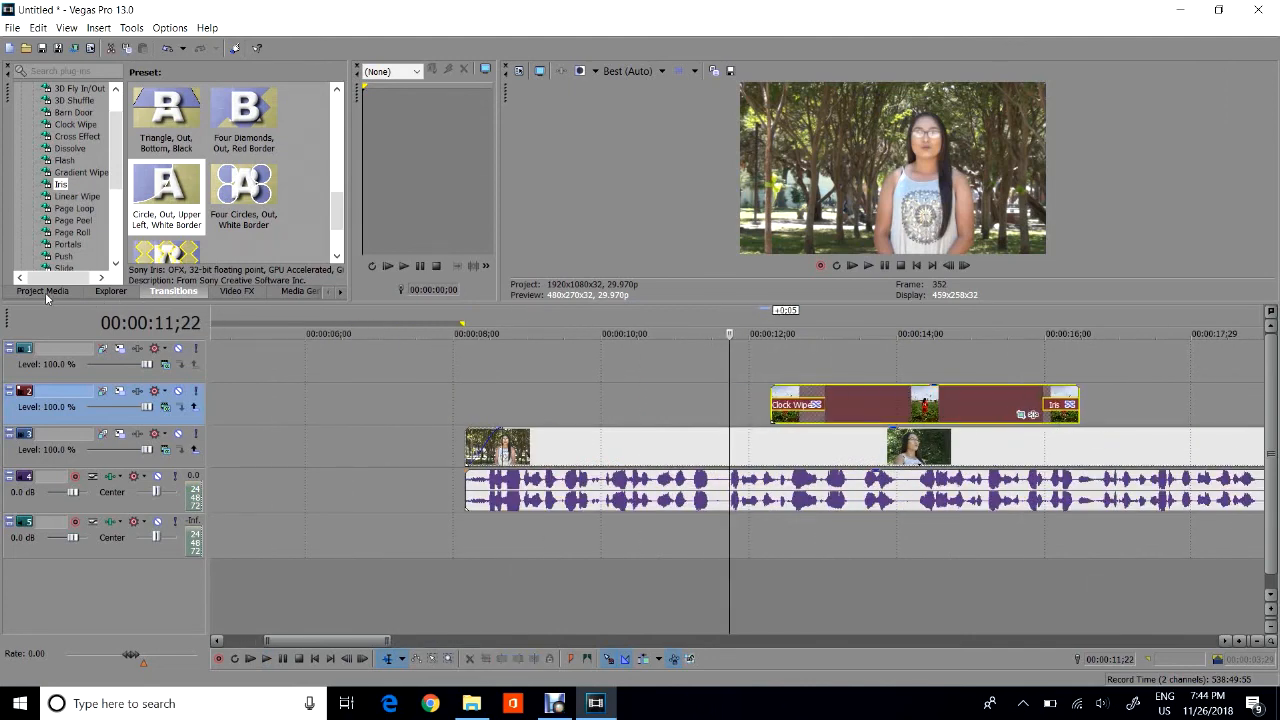
Place McLane Graphics Line.psd on the top video track near the start of the Project 1 clip, at about 8 seconds.
click(43, 291)
click(255, 146)
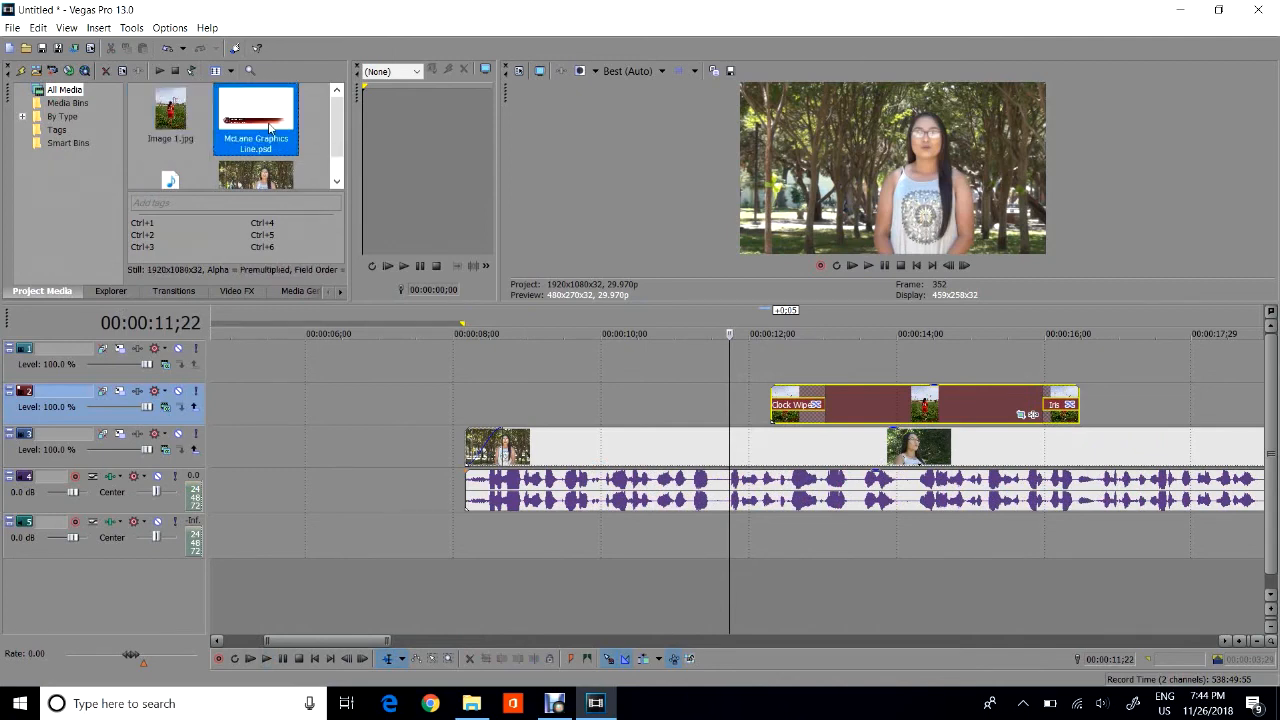
drag(250, 128, 262, 113)
drag(394, 282, 482, 354)
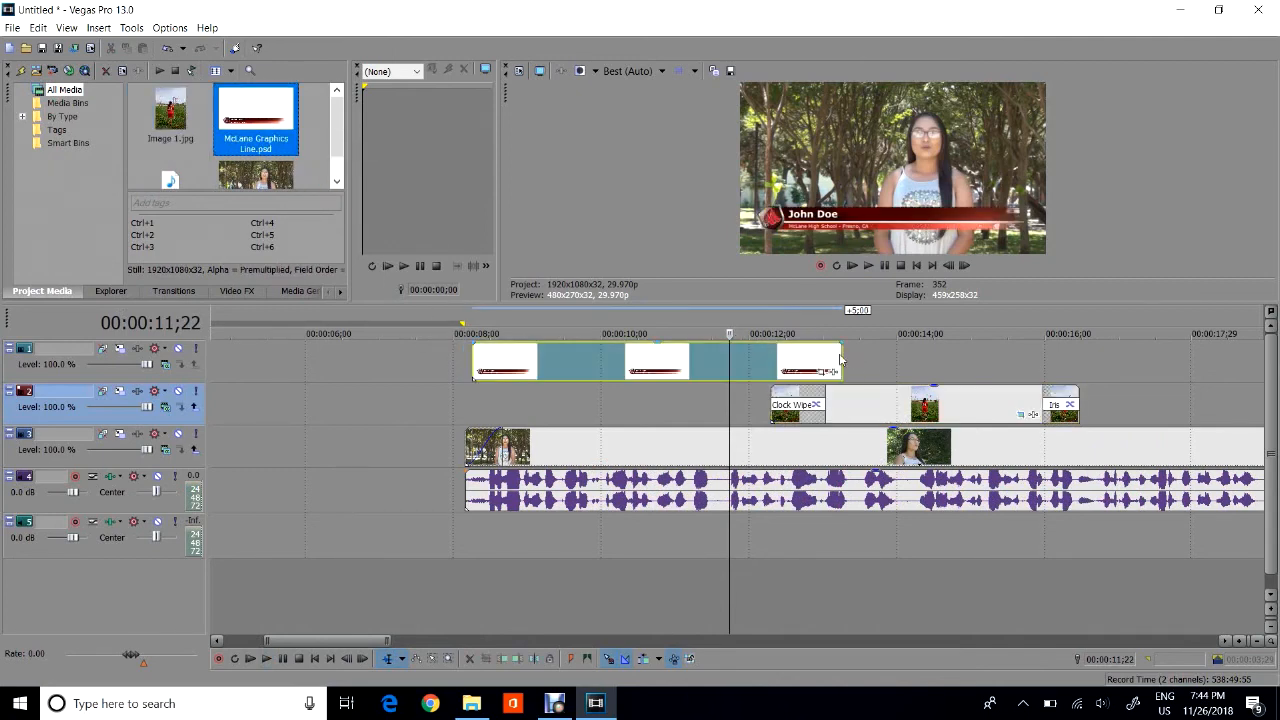
Shorten the McLane Graphics Line event to about 4 seconds and start it 12 frames later with a short fade-in.
drag(843, 358, 769, 358)
drag(480, 367, 548, 350)
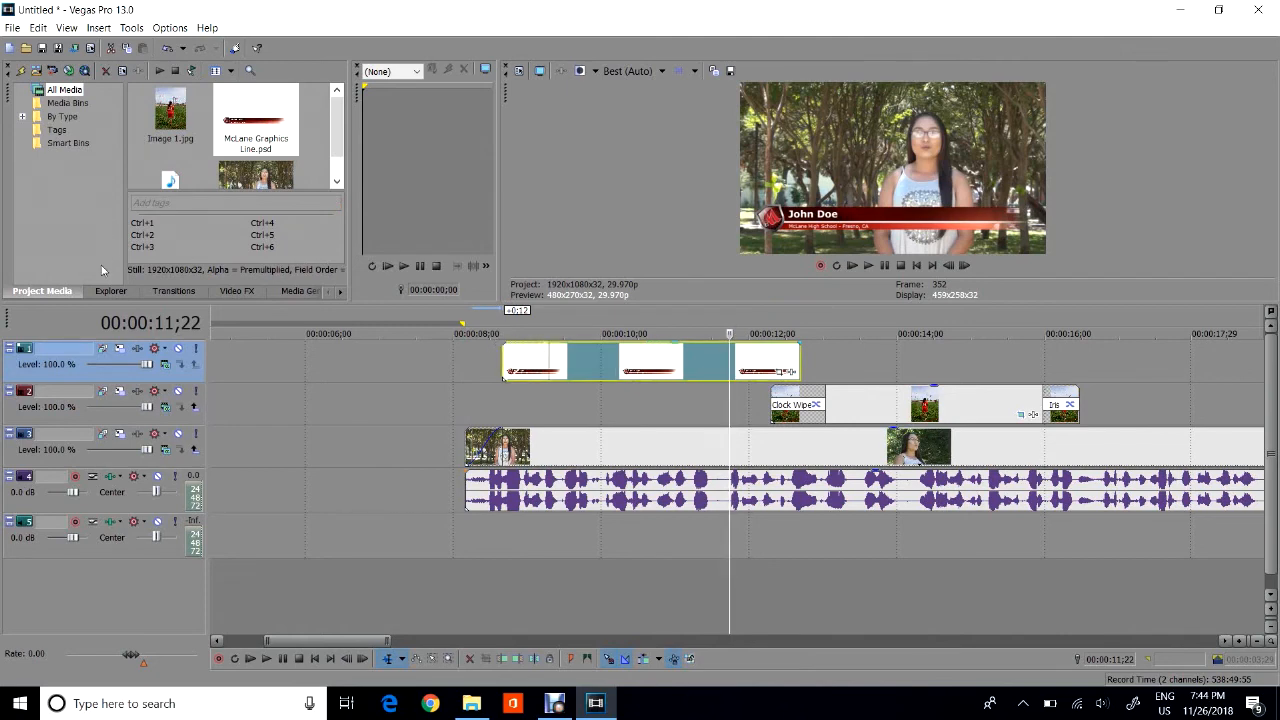
Apply a Linear Wipe transition to the fade-in of the McLane Graphics Line event and trim its end by 12 frames.
click(178, 292)
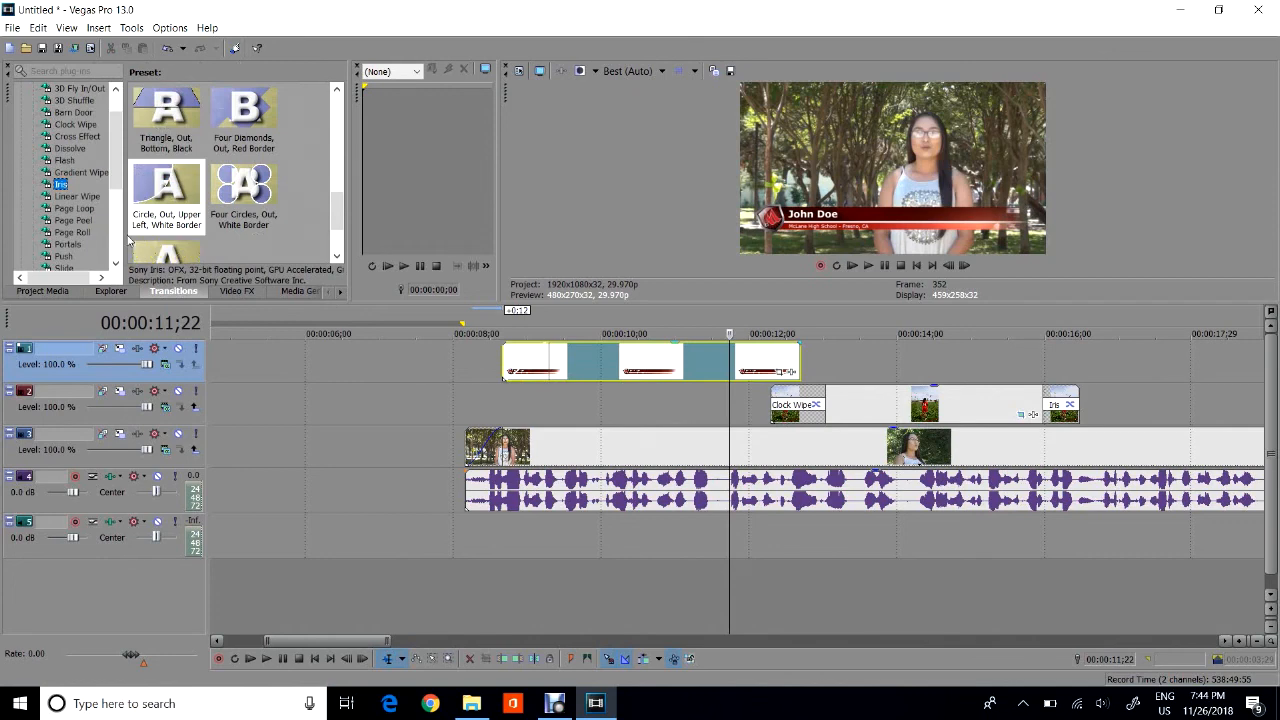
click(77, 197)
scroll(175, 212, down, 3)
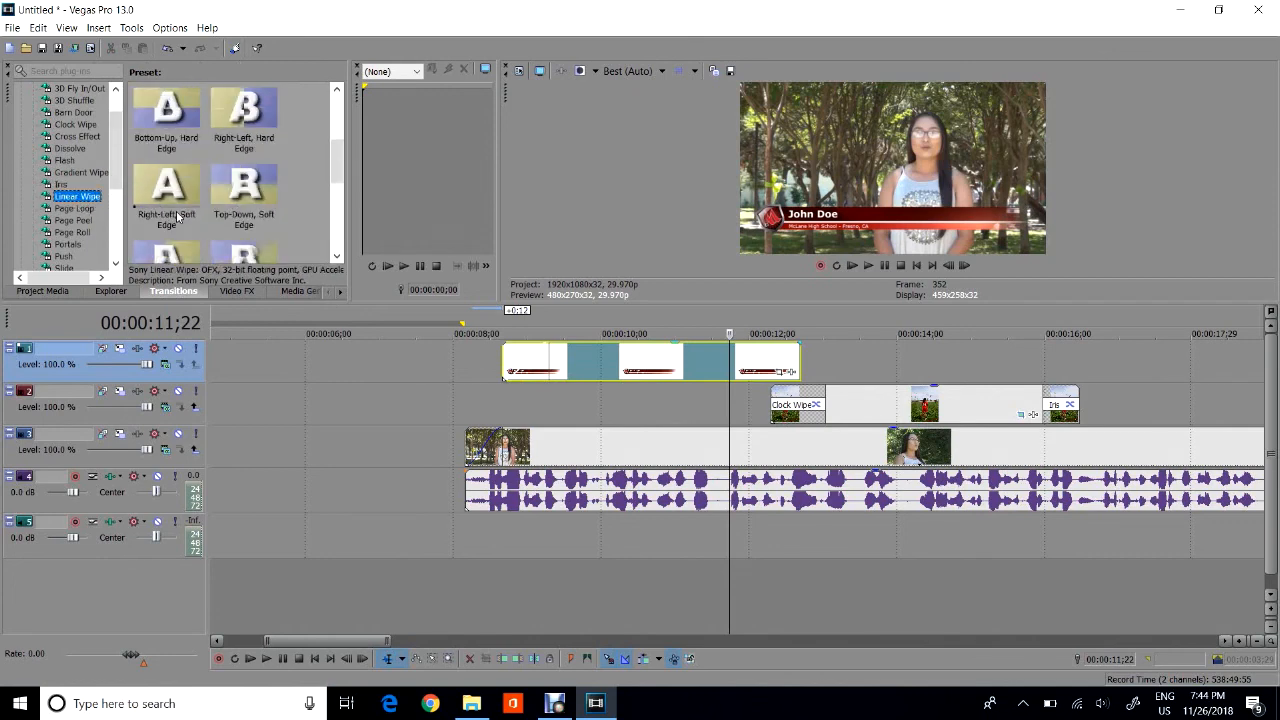
drag(166, 252, 515, 364)
drag(795, 357, 732, 345)
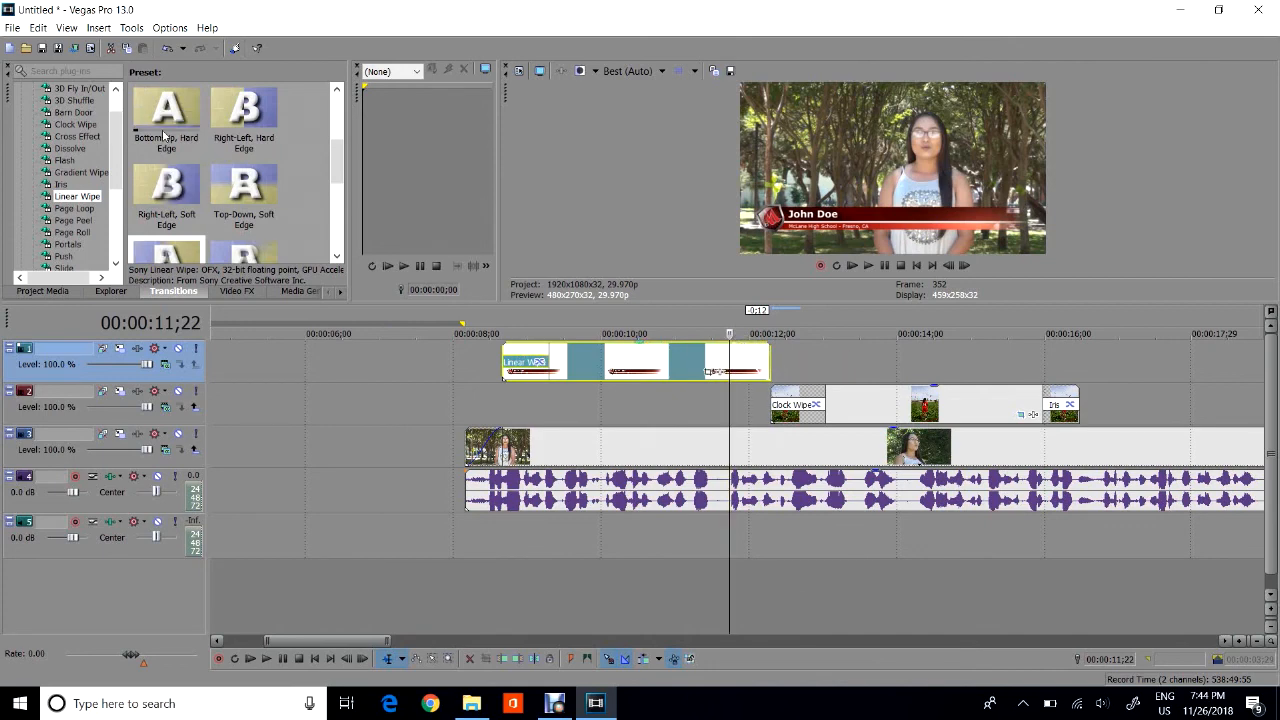
Apply the Linear Wipe preset "Right-Left, Soft Edge" to the end of the McLane Graphics Line event and play from the Project 1 clip's start.
drag(161, 186, 757, 370)
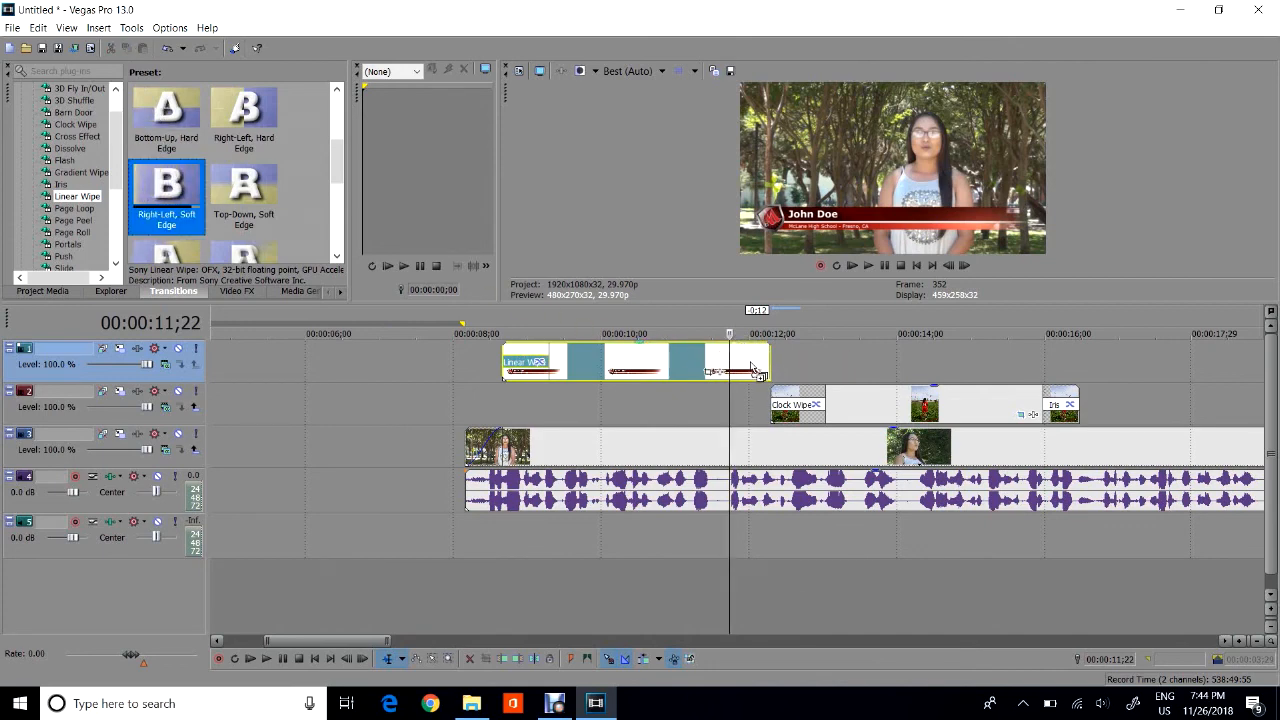
click(463, 401)
key(space)
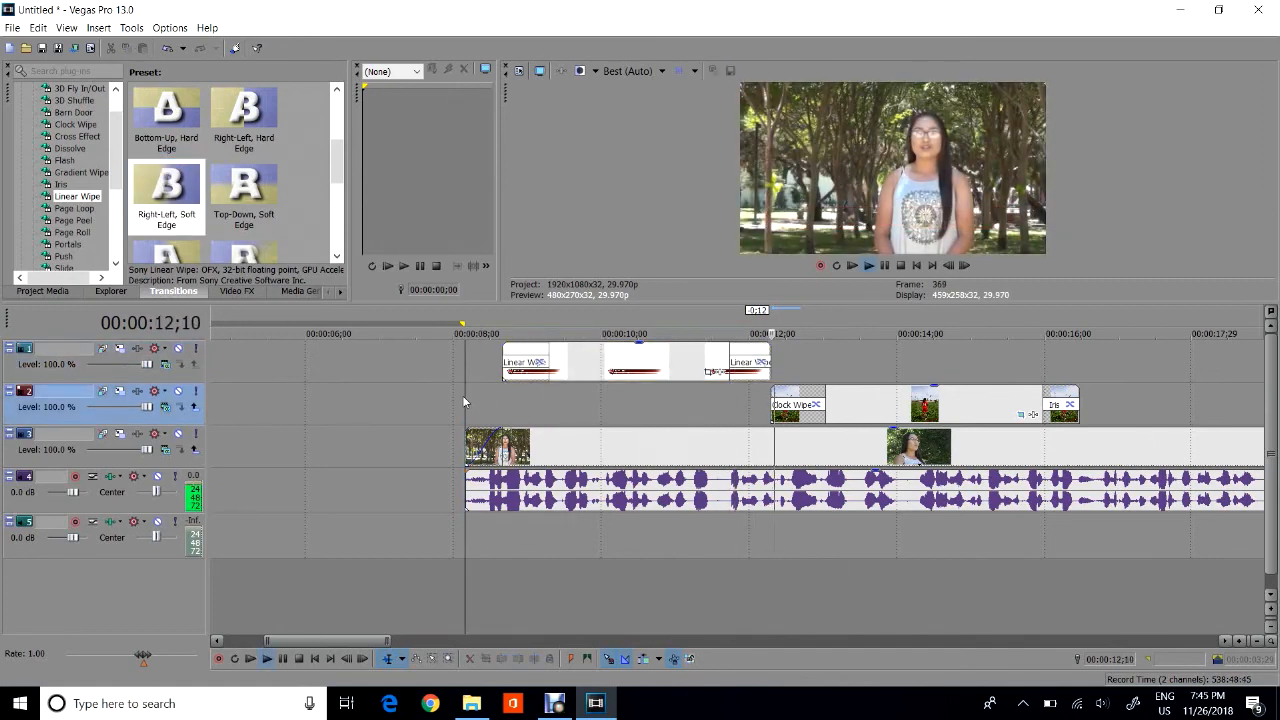
Place MHS Anthem.wav on the empty audio track 5, aligned with the start of the Project 1 clip at 00:00:08;05.
scroll(462, 395, down, 3)
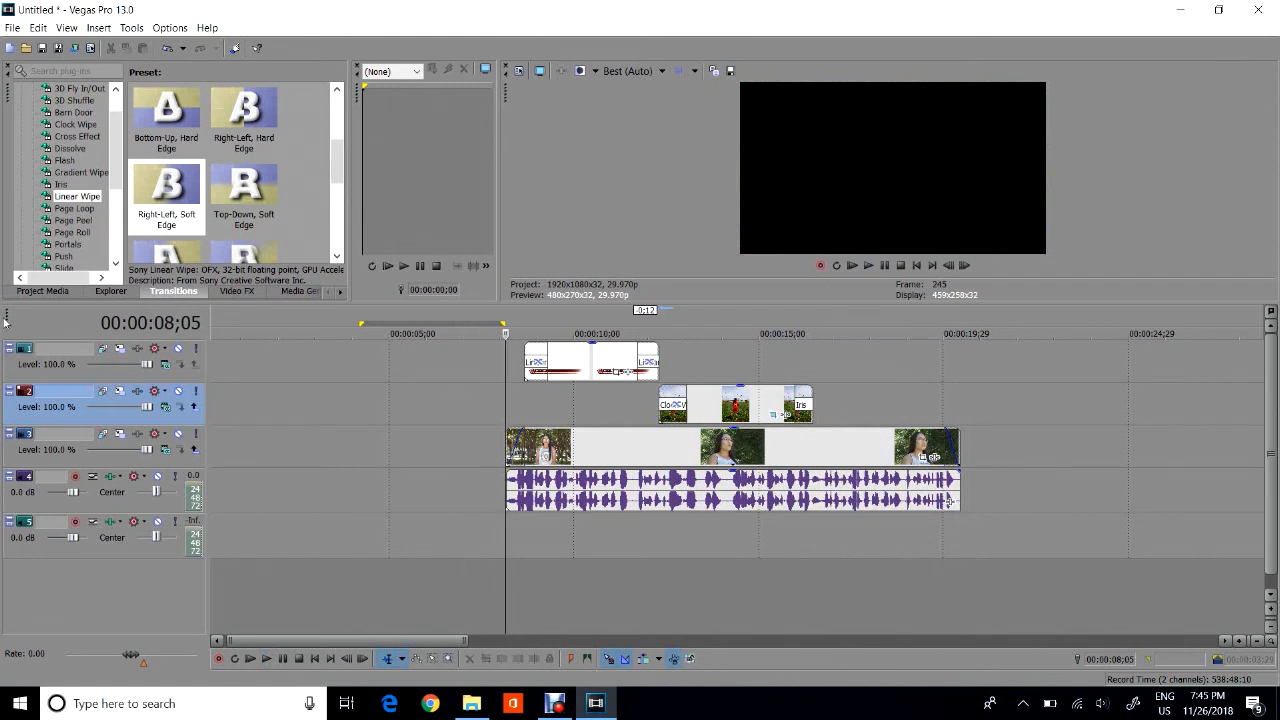
click(30, 294)
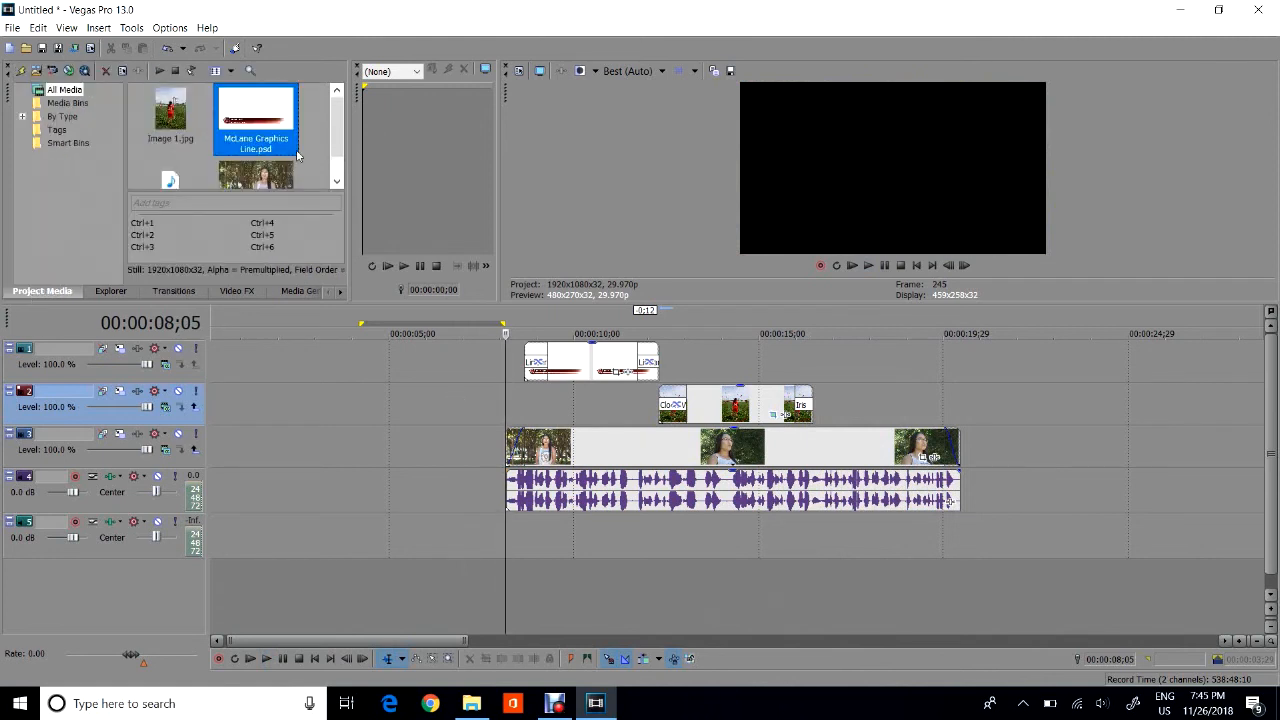
scroll(338, 160, down, 1)
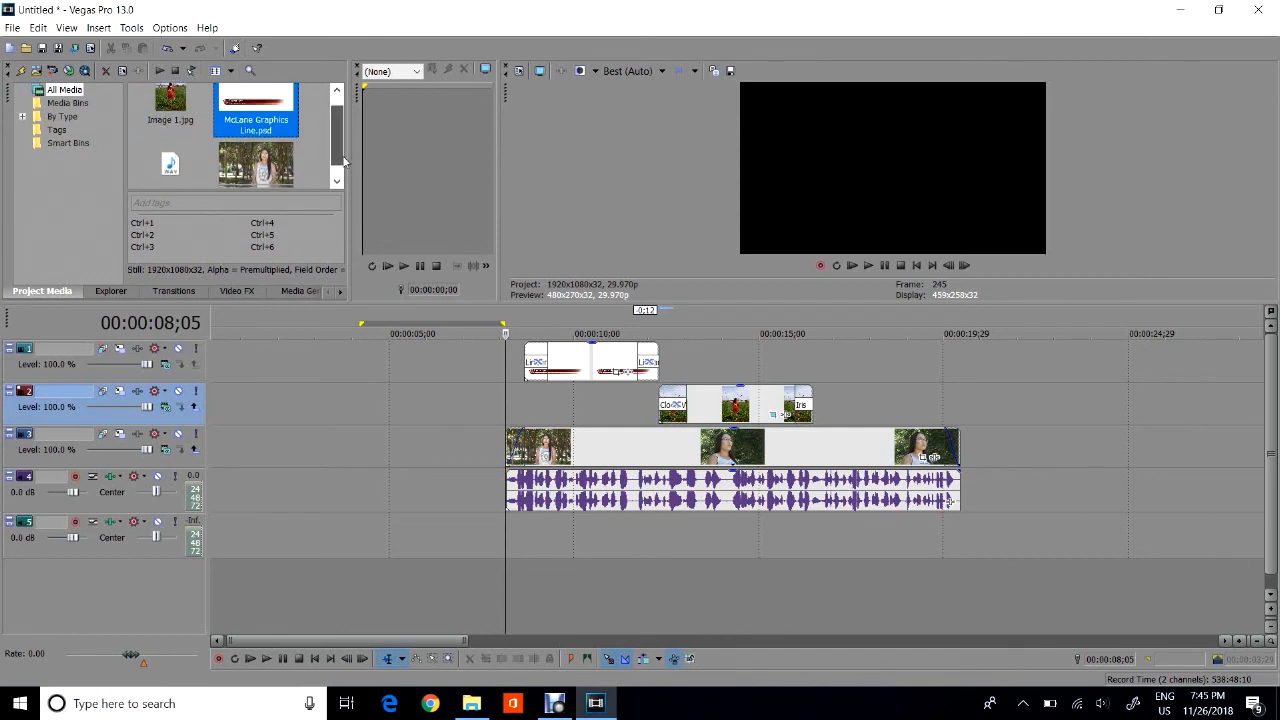
click(173, 160)
drag(233, 251, 511, 540)
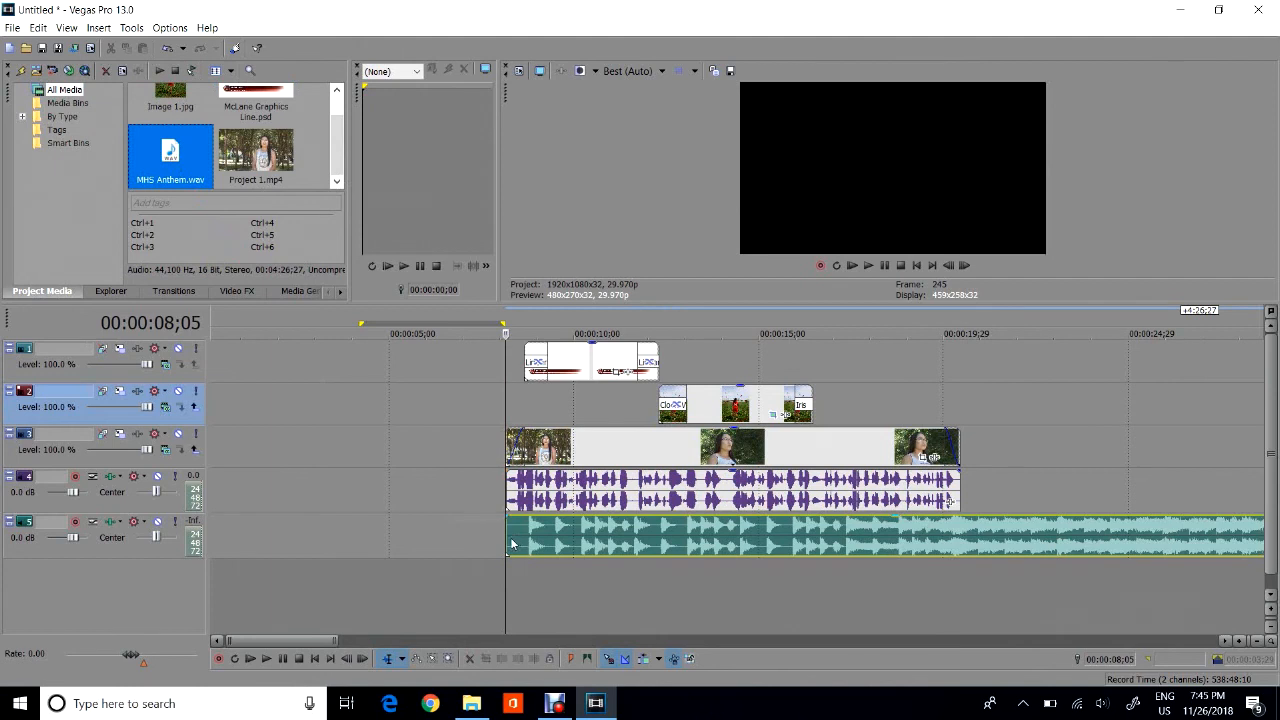
Play the music together with the clip's audio from its start and again from about 00:00:17;09 to judge the loudness.
click(508, 540)
key(space)
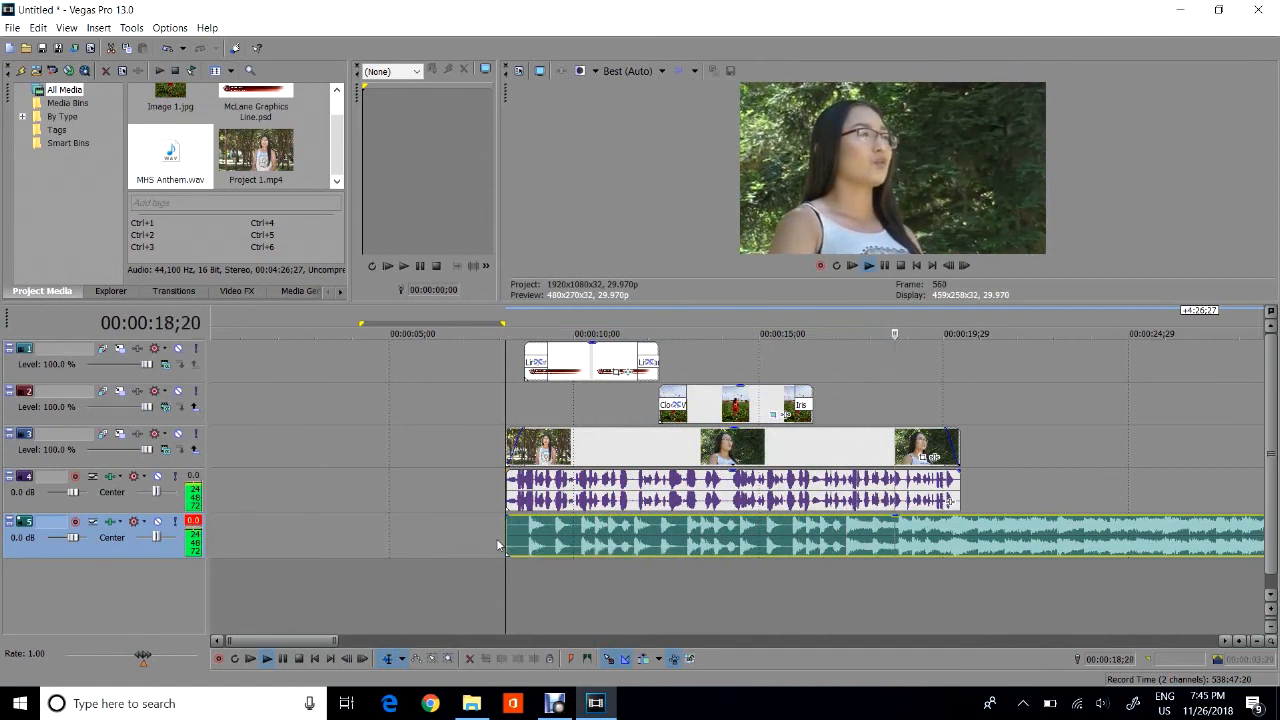
key(space)
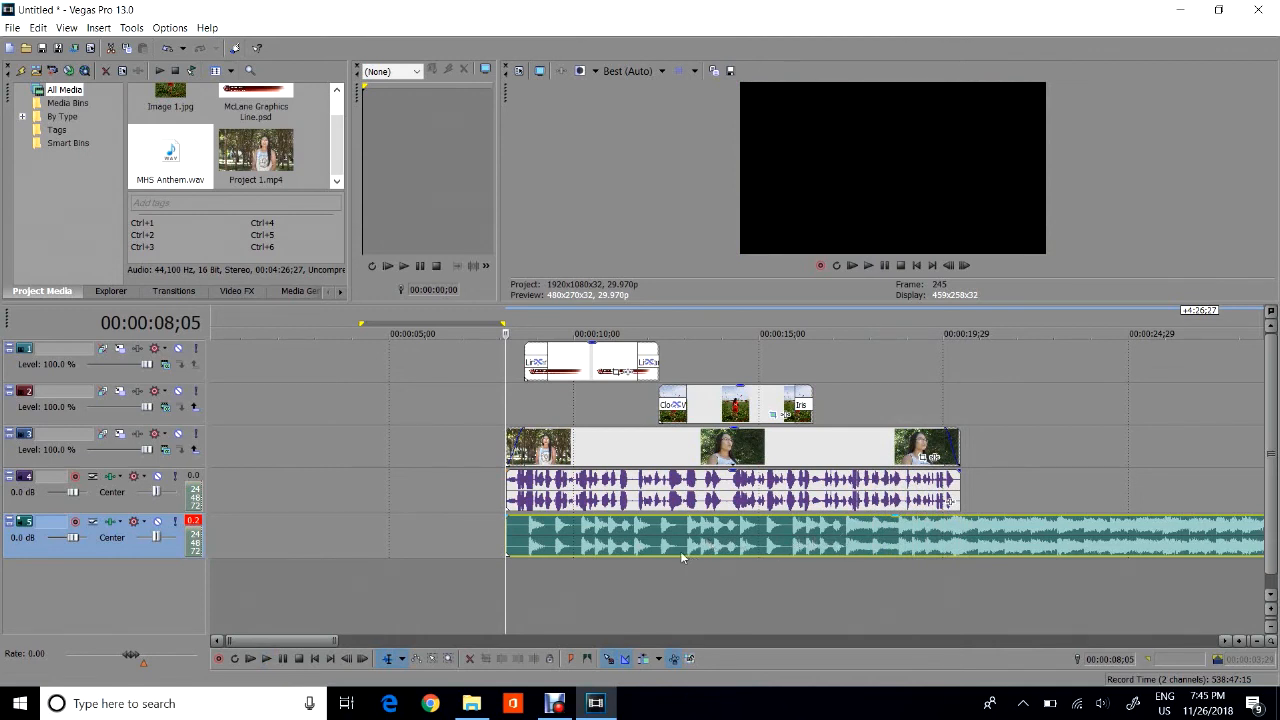
click(829, 543)
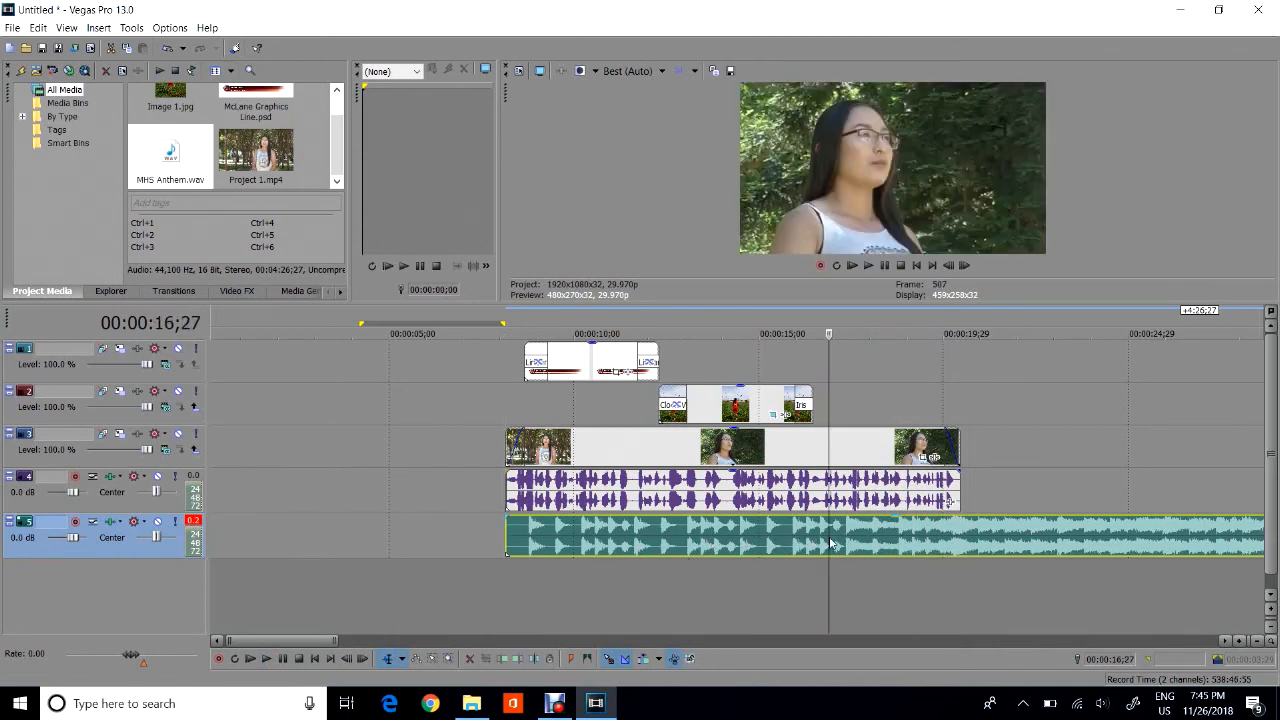
click(844, 545)
key(space)
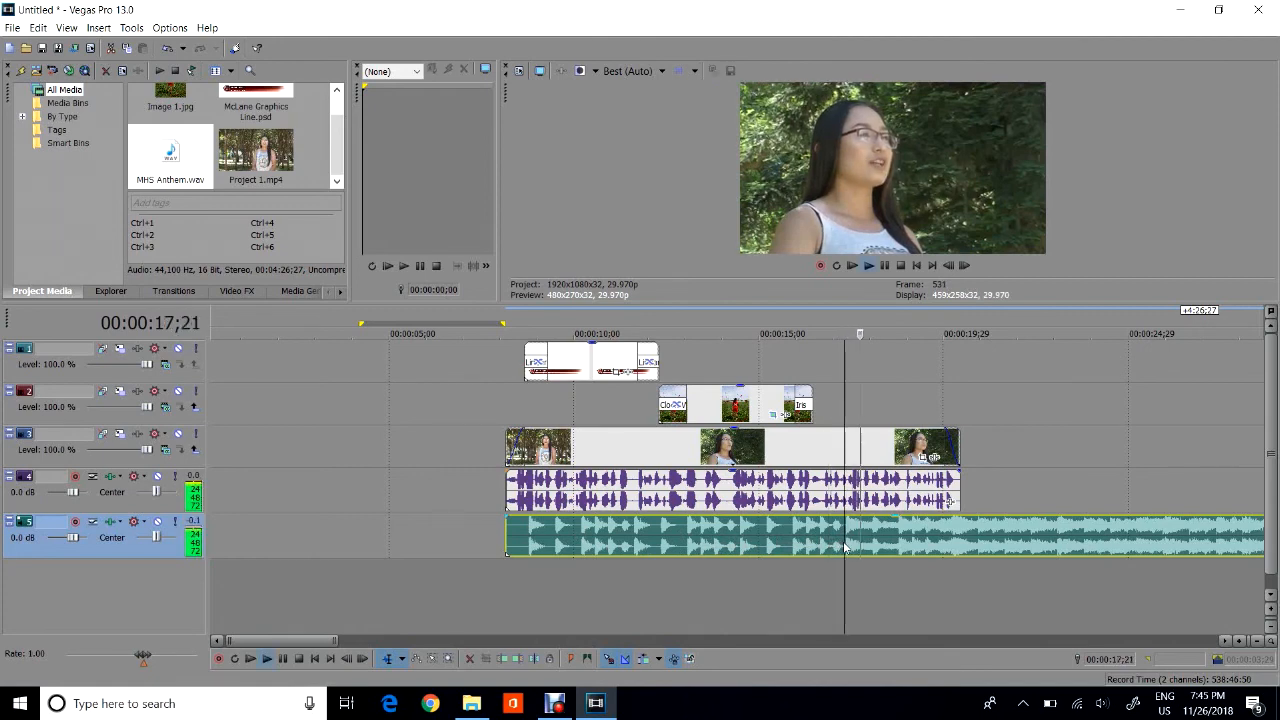
key(space)
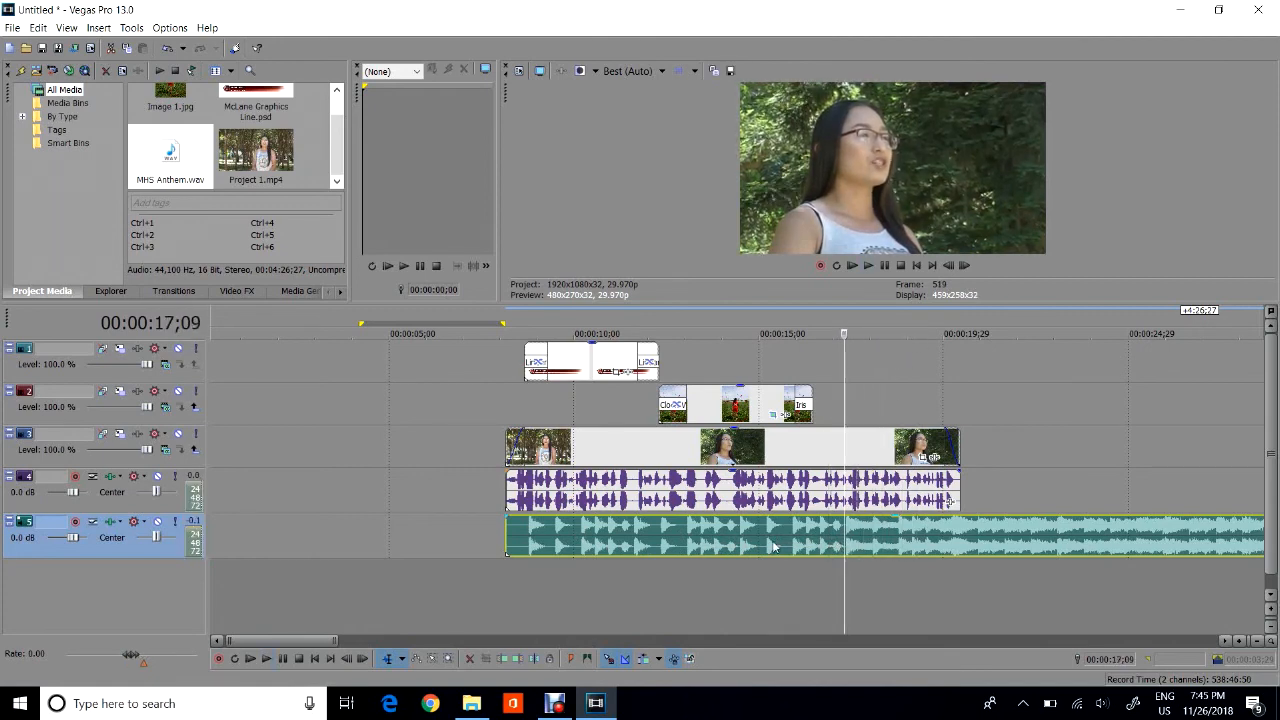
Lower the MHS Anthem event's gain to about -9.2 dB with a short fade-in, and play the mix from its start.
mouse_move(507, 538)
mouse_down()
mouse_move(848, 545)
mouse_move(538, 550)
mouse_move(536, 531)
mouse_move(535, 549)
mouse_move(508, 541)
mouse_move(522, 542)
mouse_up()
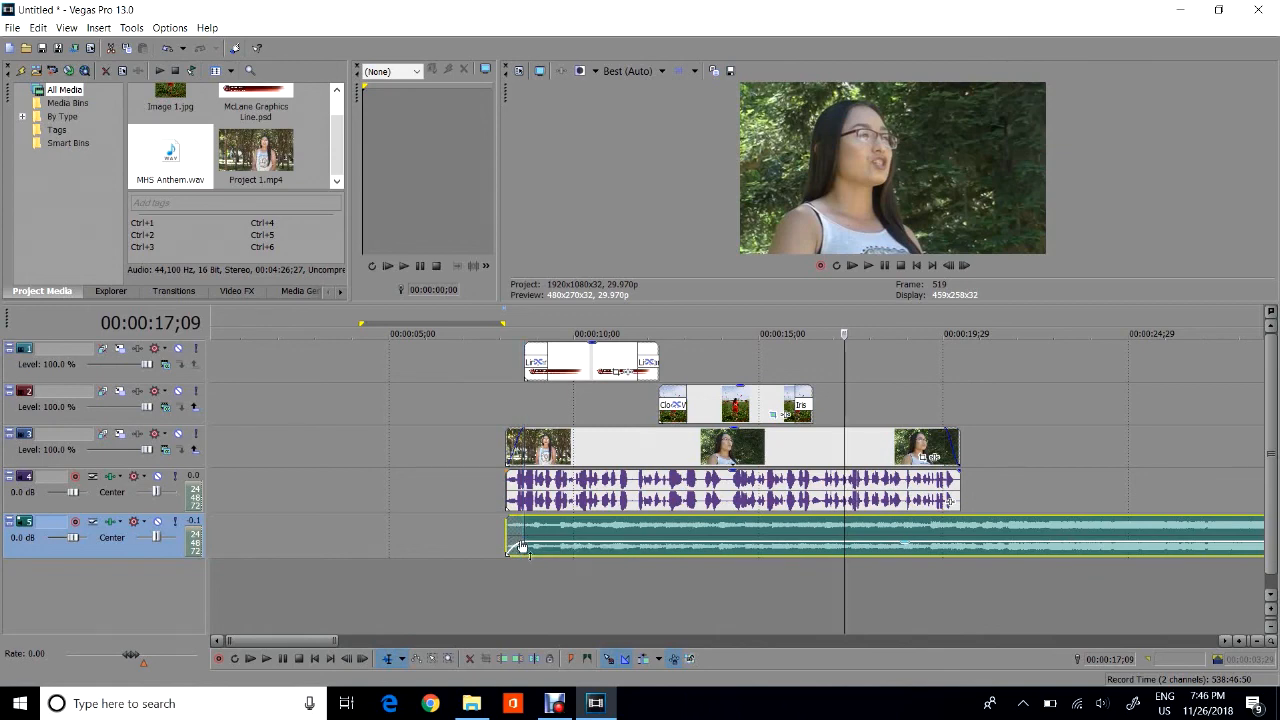
click(506, 537)
key(space)
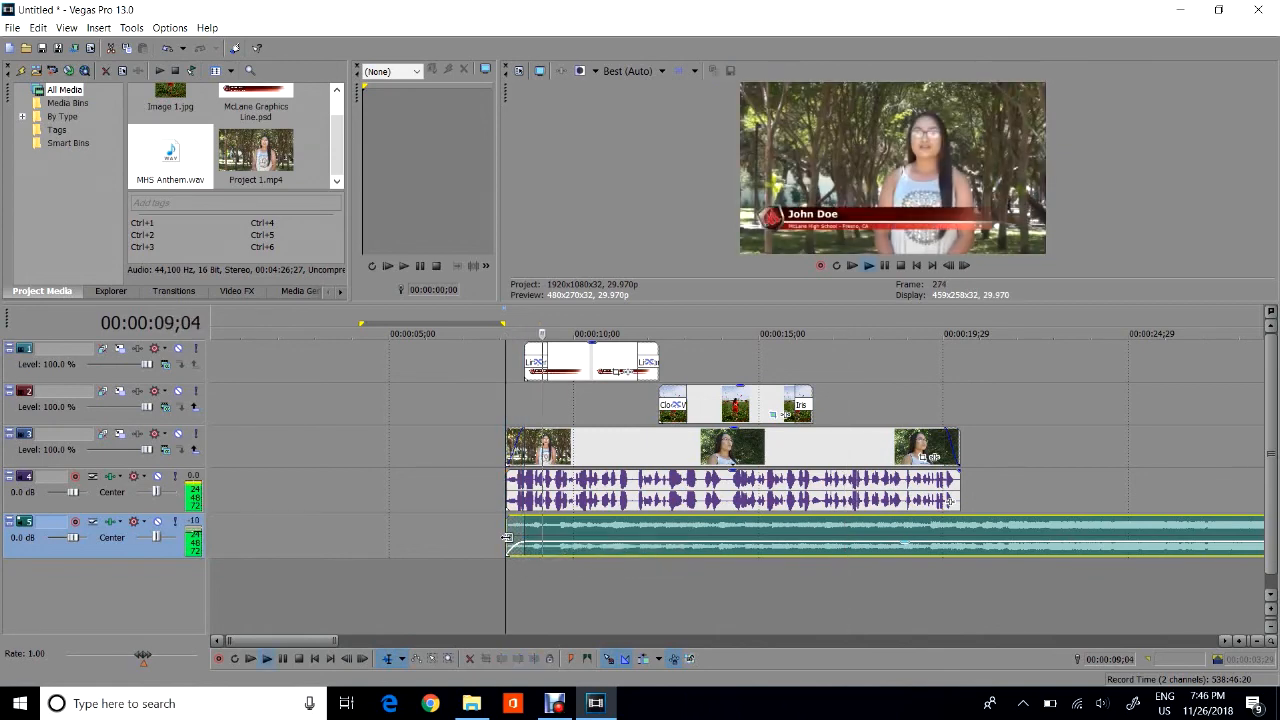
scroll(507, 546, down, 3)
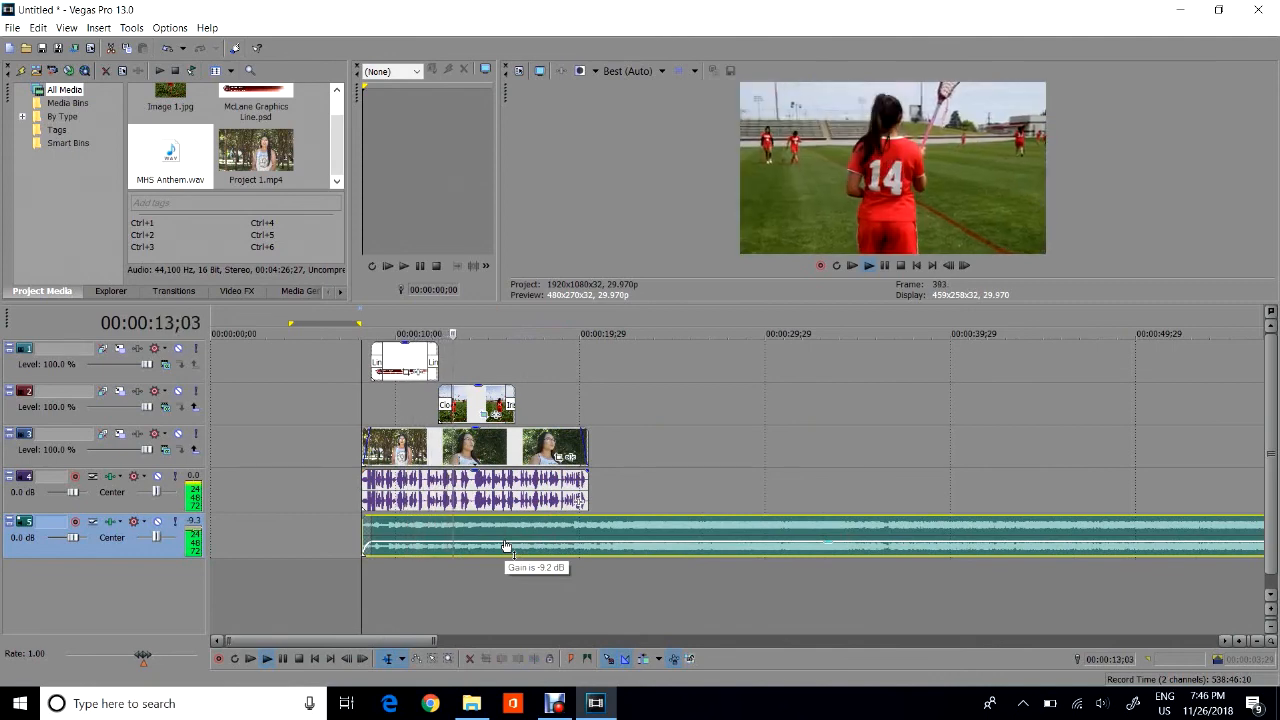
scroll(506, 546, down, 2)
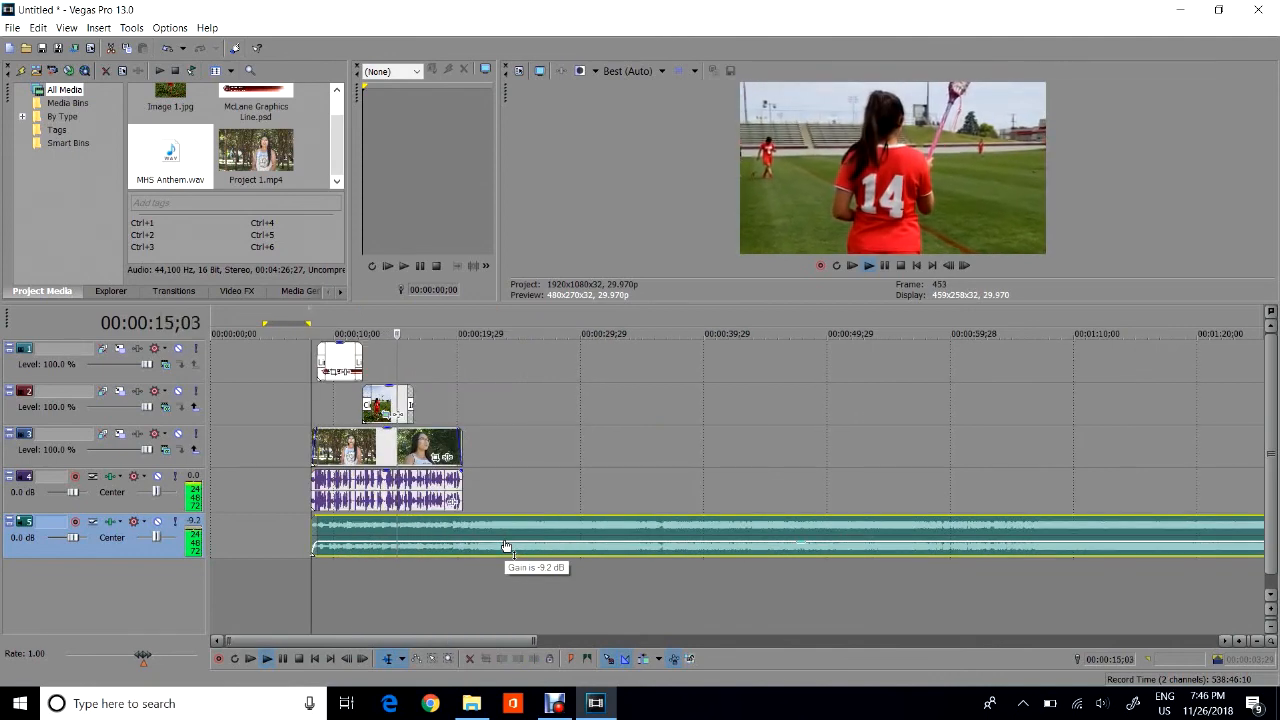
scroll(506, 546, down, 2)
scroll(506, 546, down, 2)
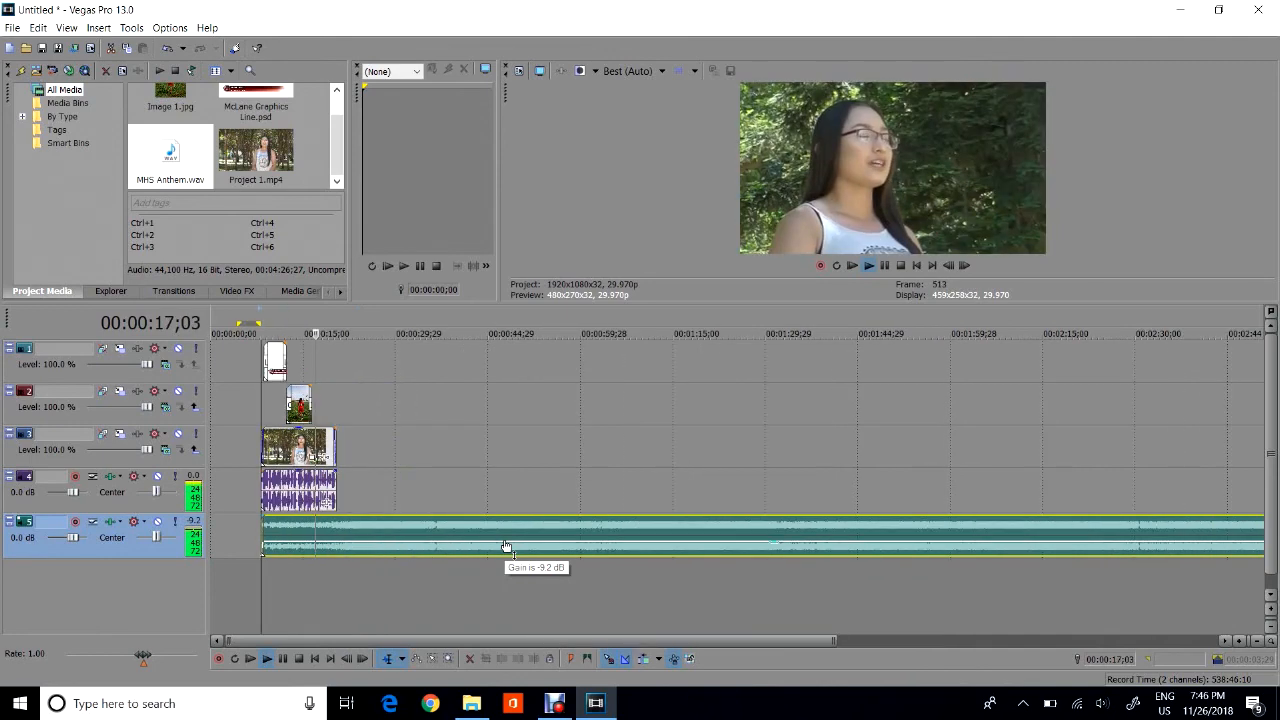
scroll(518, 545, up, 2)
scroll(529, 545, up, 3)
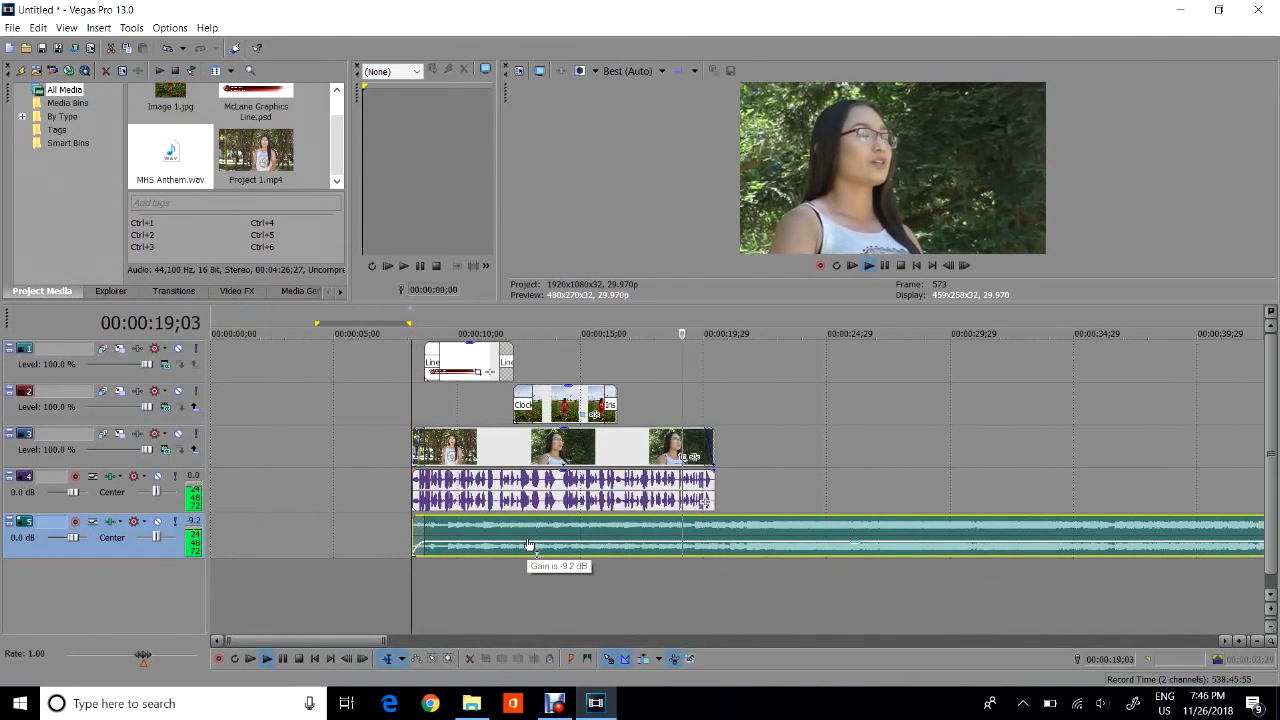
key(space)
Trim the end of the MHS Anthem event to just after the Project 1 clip ends, at about 00:00:20;27.
scroll(529, 545, down, 5)
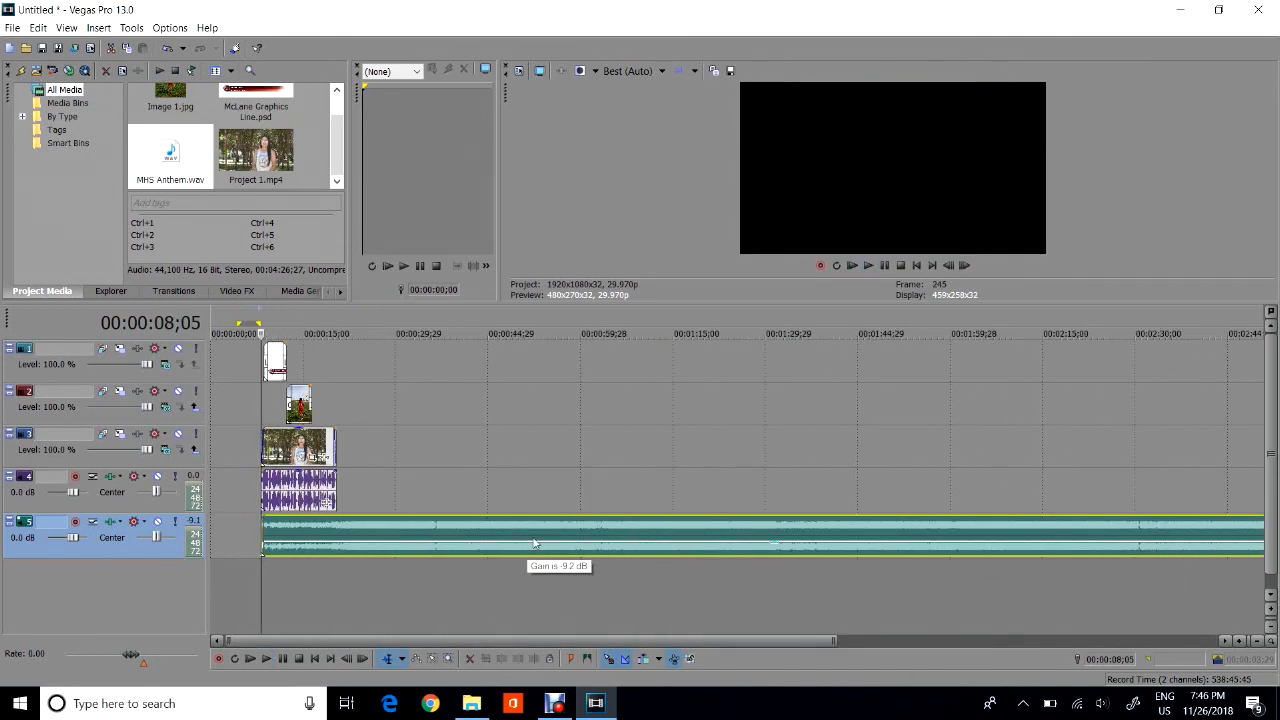
drag(1210, 528, 296, 541)
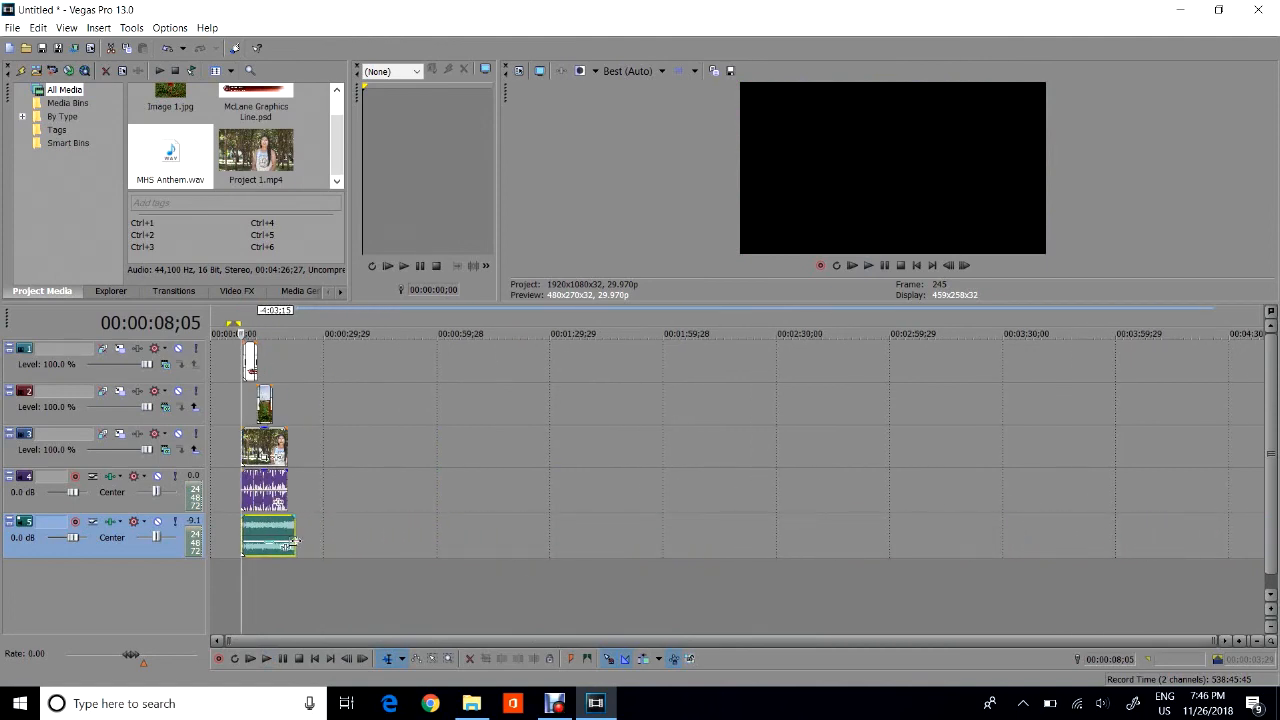
scroll(366, 543, up, 5)
scroll(919, 537, up, 2)
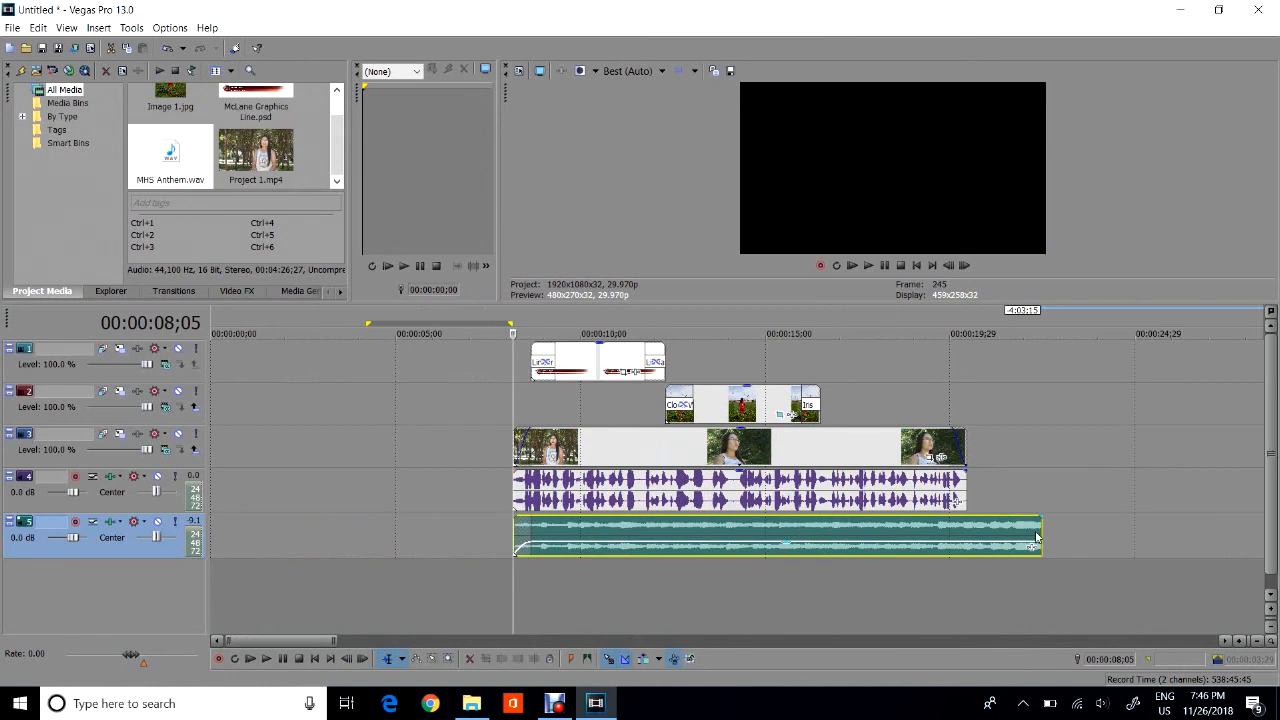
drag(1032, 530, 962, 548)
click(962, 549)
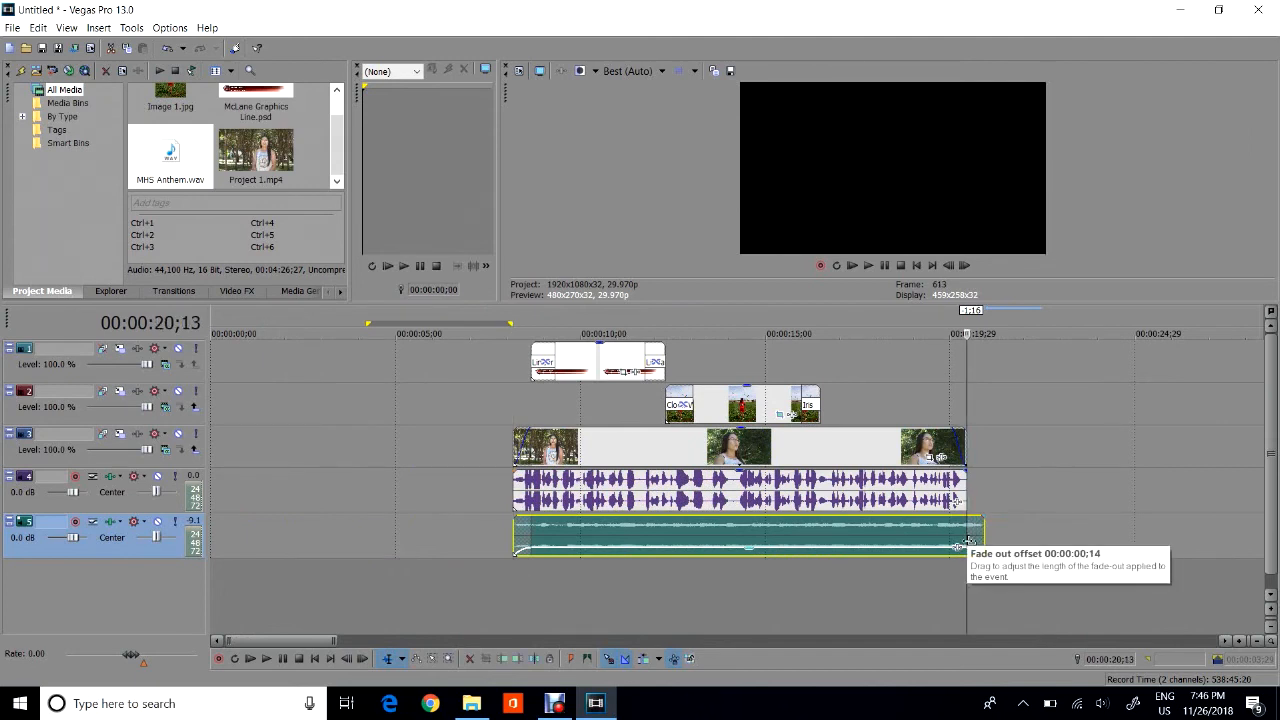
Give the MHS Anthem event a fade-out of about 1 second and play the project from the Project 1 clip's start.
drag(963, 541, 936, 547)
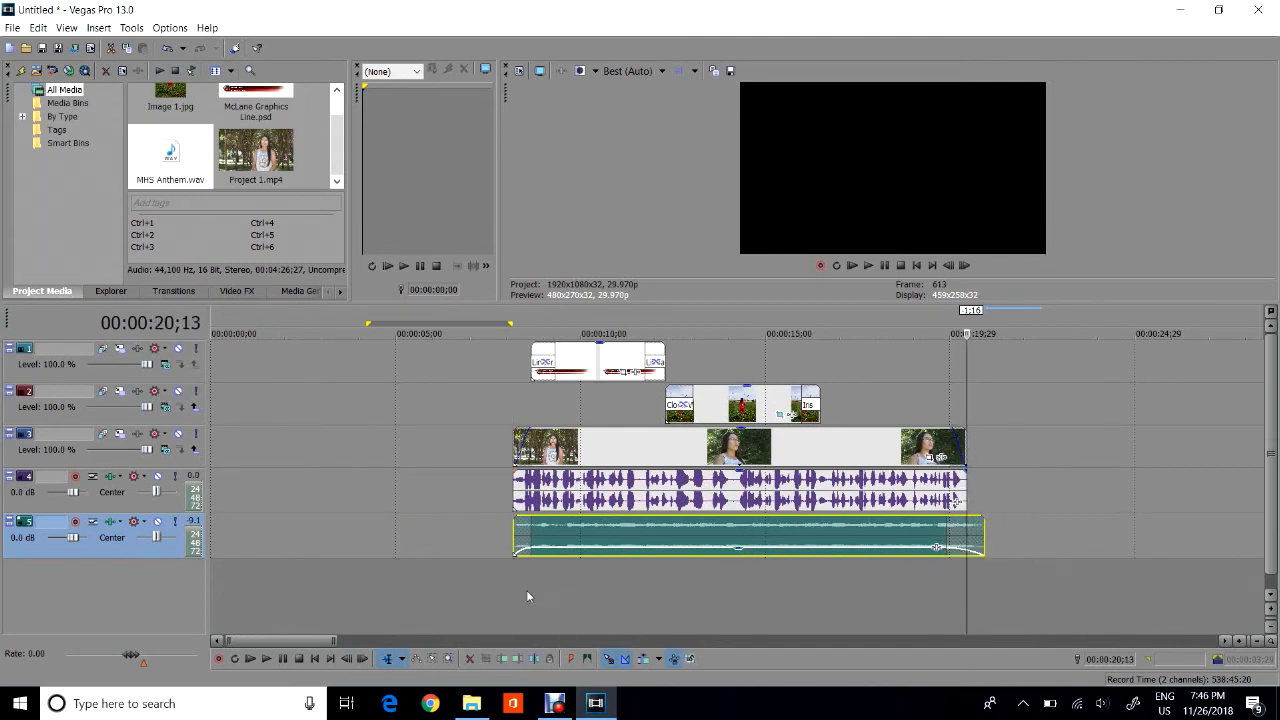
click(504, 587)
key(space)
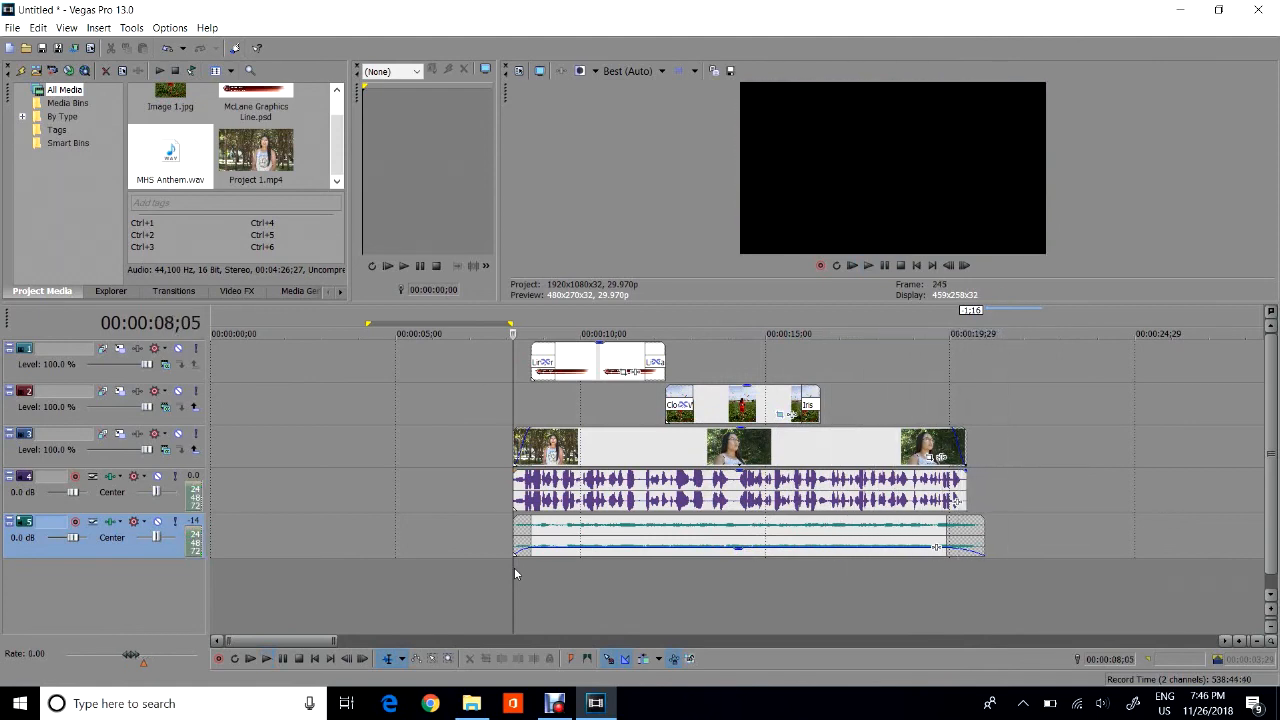
Set the loop region over the whole edit, from 00:00:08;05 to 00:00:20;27.
click(517, 488)
drag(517, 488, 535, 488)
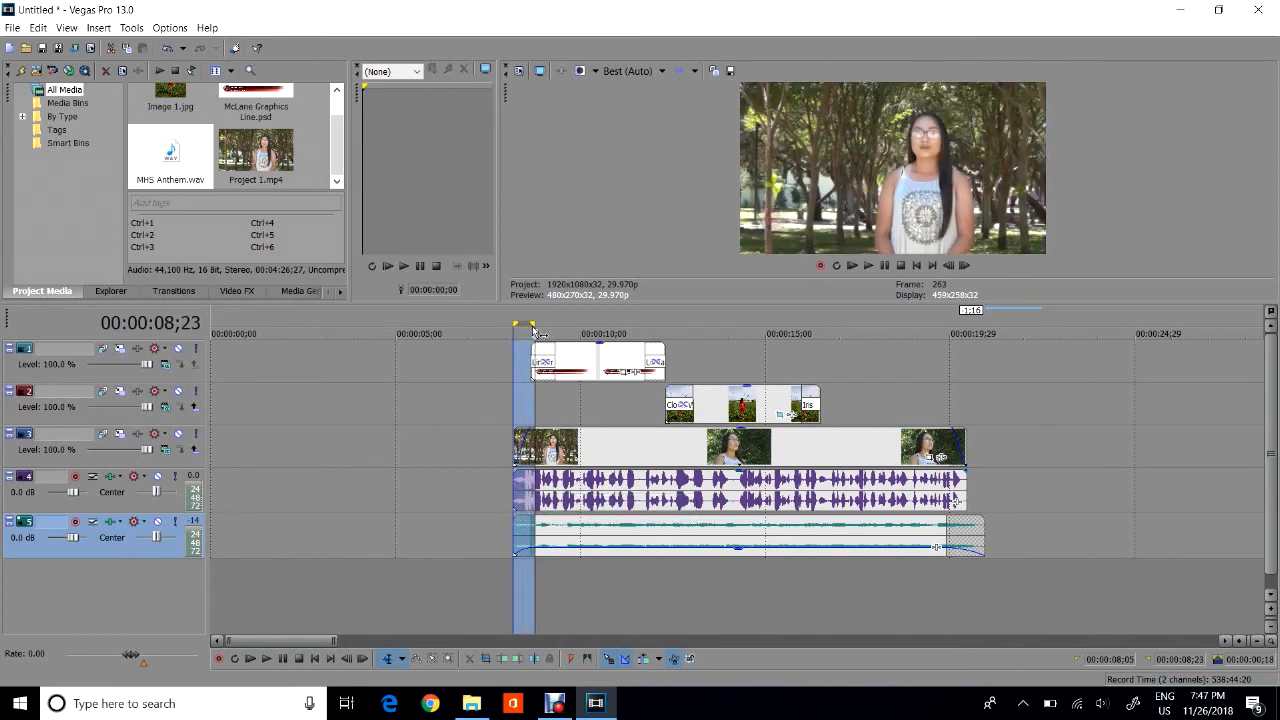
drag(535, 330, 984, 332)
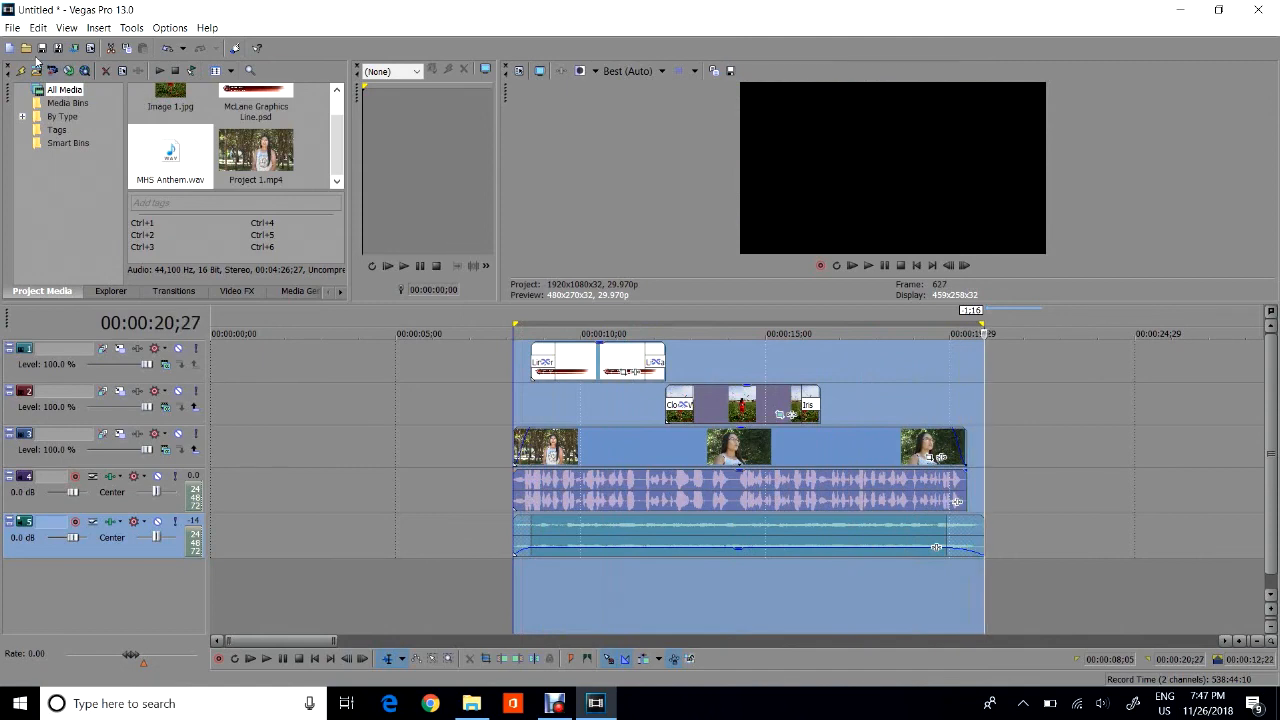
Render the loop region as Final Project in the Video Editing Demo folder, using the MainConcept AVC/AAC template Internet HD 1080p.
click(12, 27)
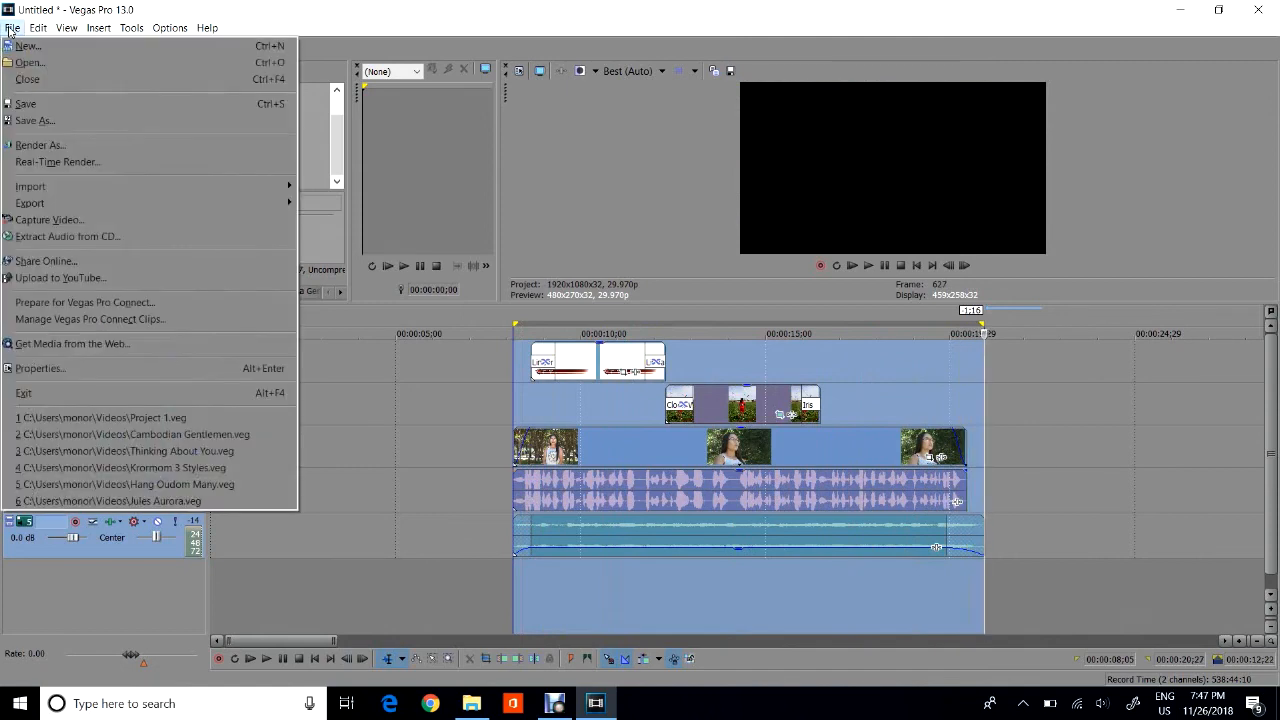
click(47, 150)
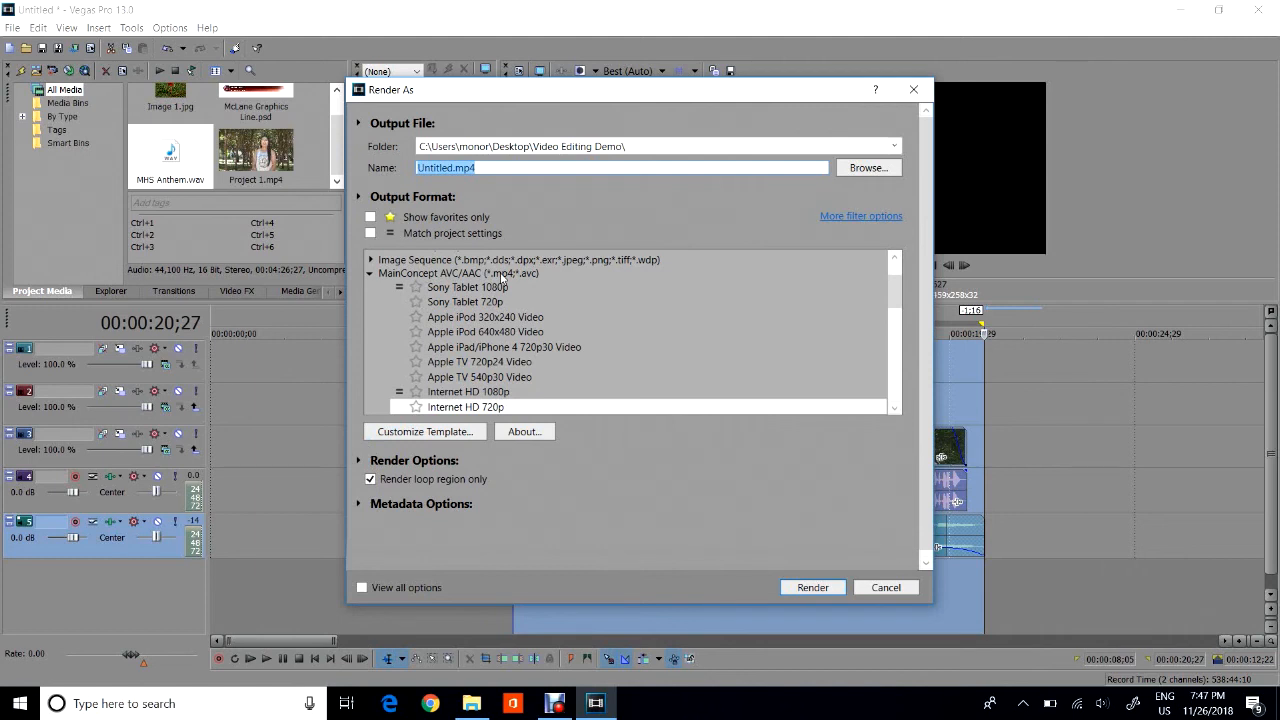
click(489, 409)
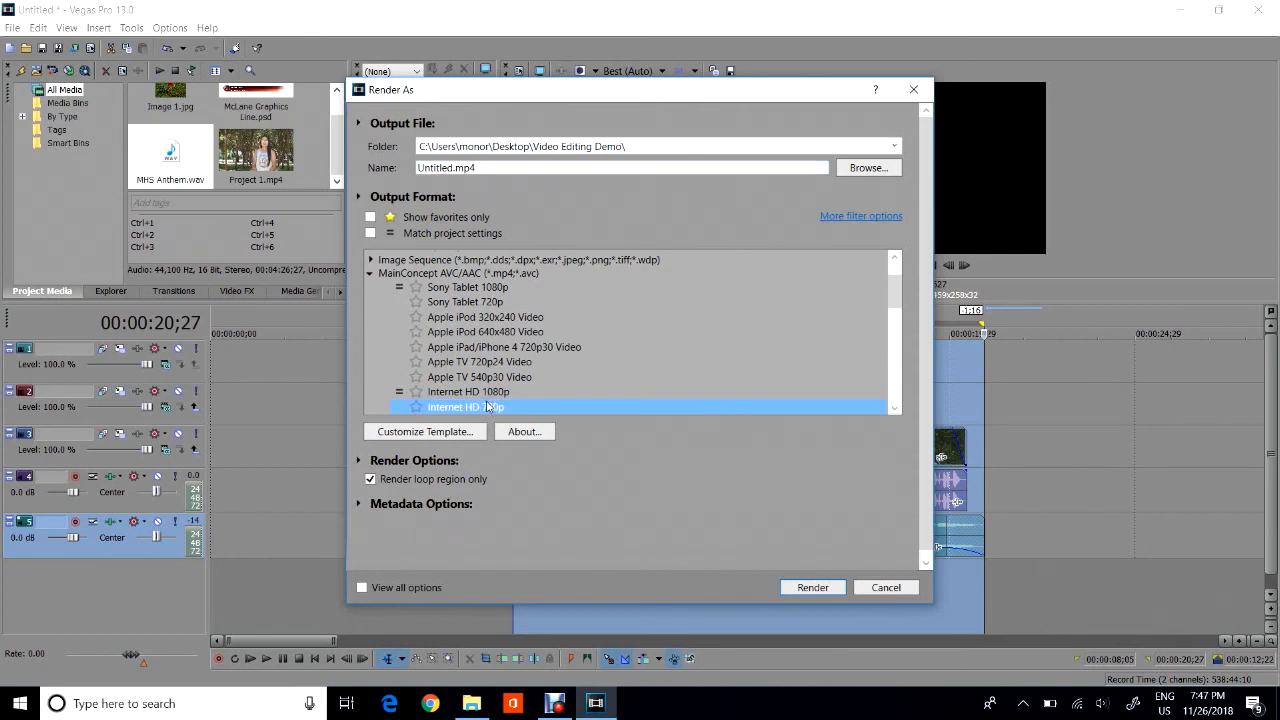
click(484, 393)
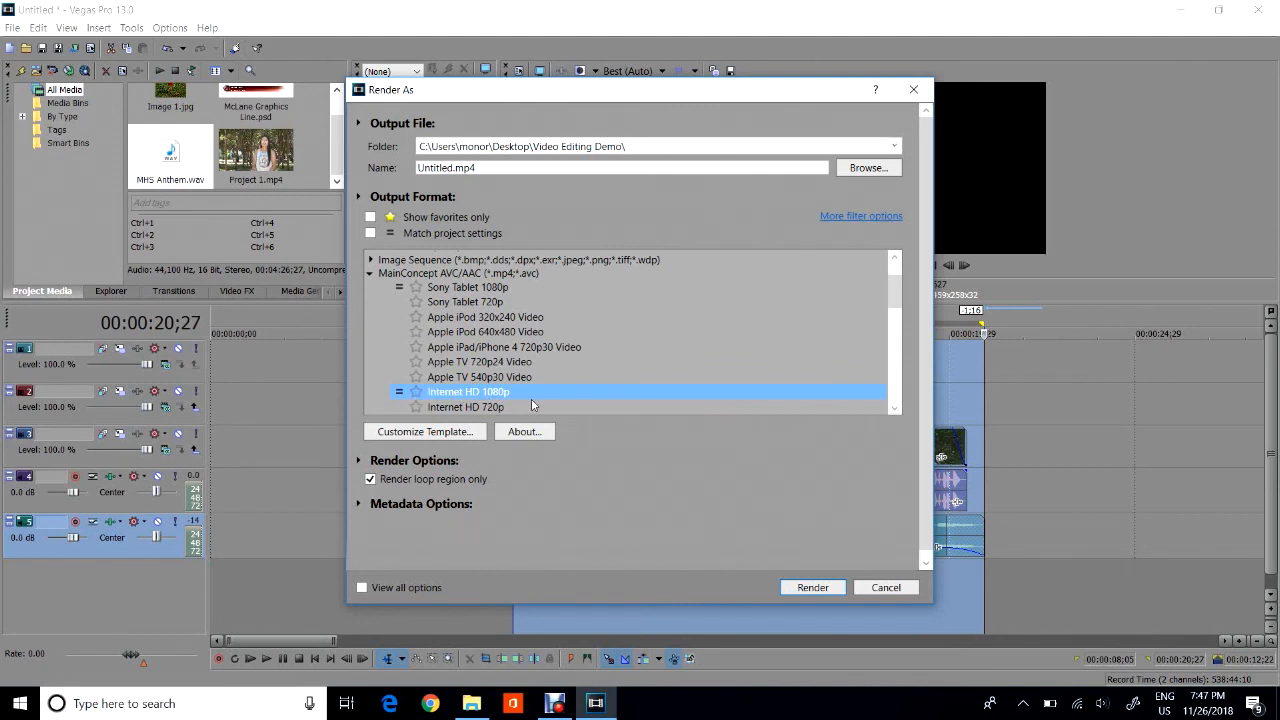
double_click(493, 168)
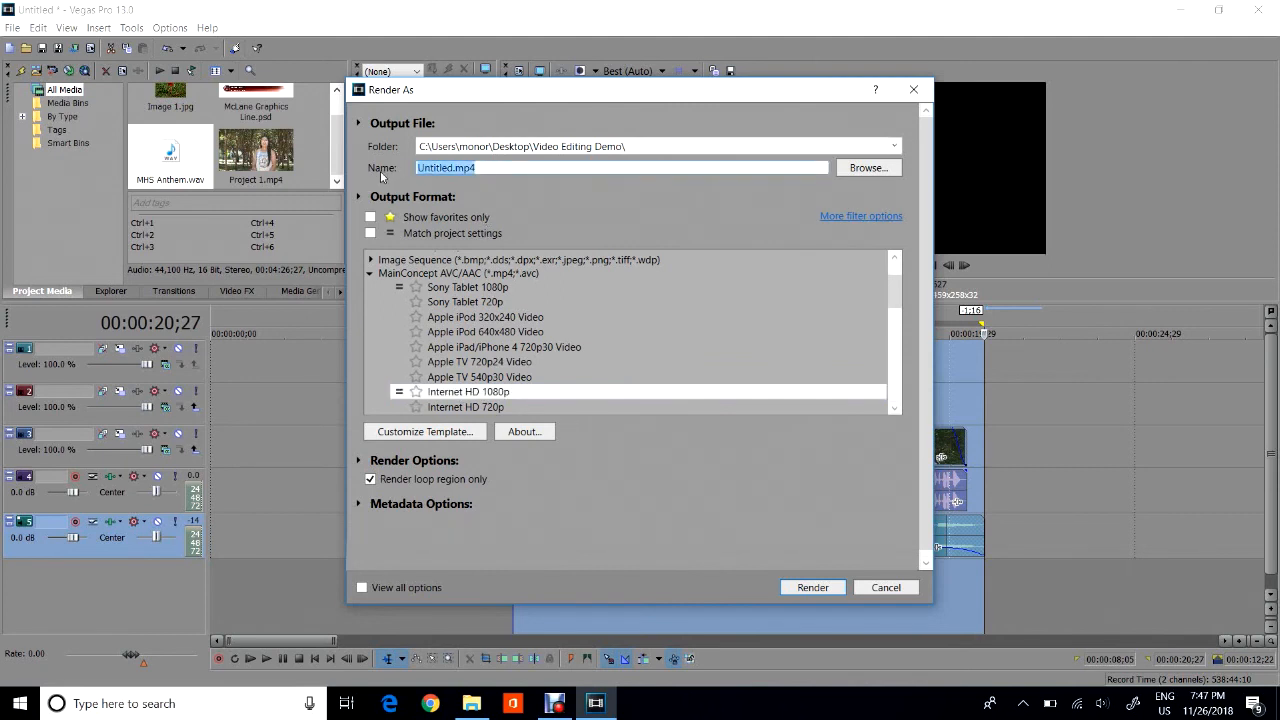
text(Final Project)
click(835, 589)
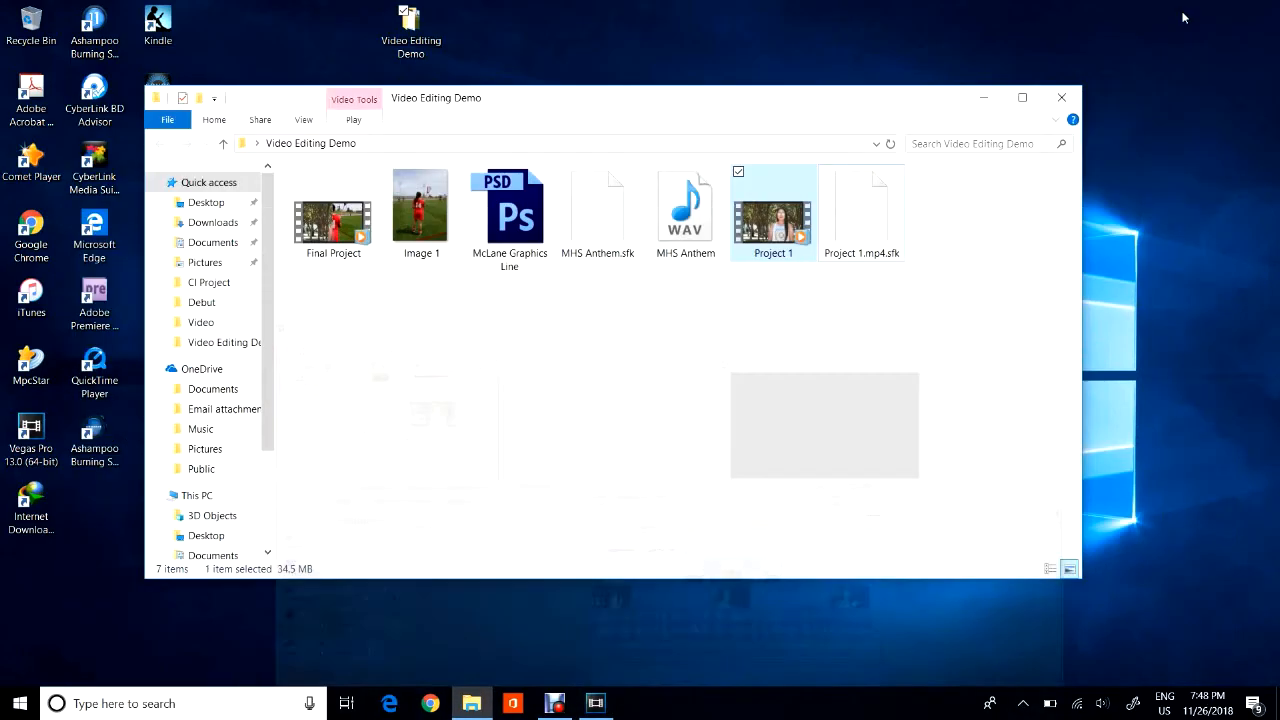
Play the rendered Final Project video from the Video Editing Demo folder in File Explorer, and return to Vegas Pro.
click(1180, 9)
click(718, 374)
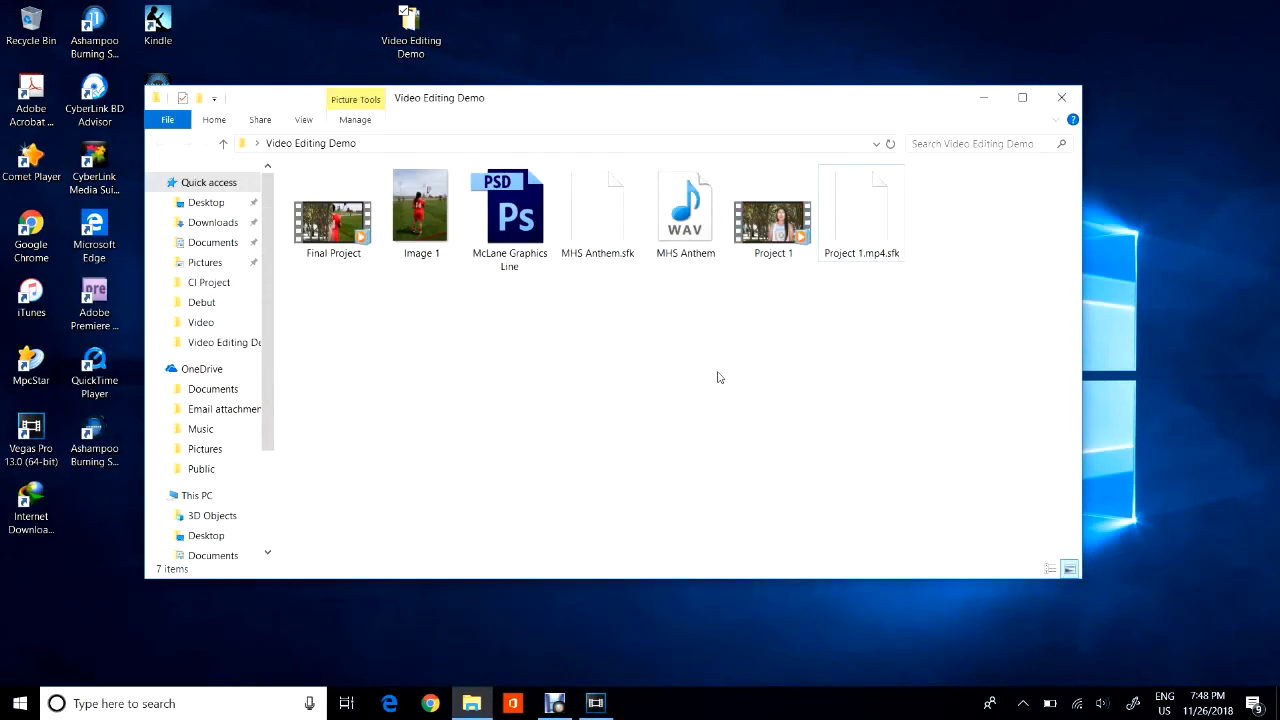
double_click(333, 230)
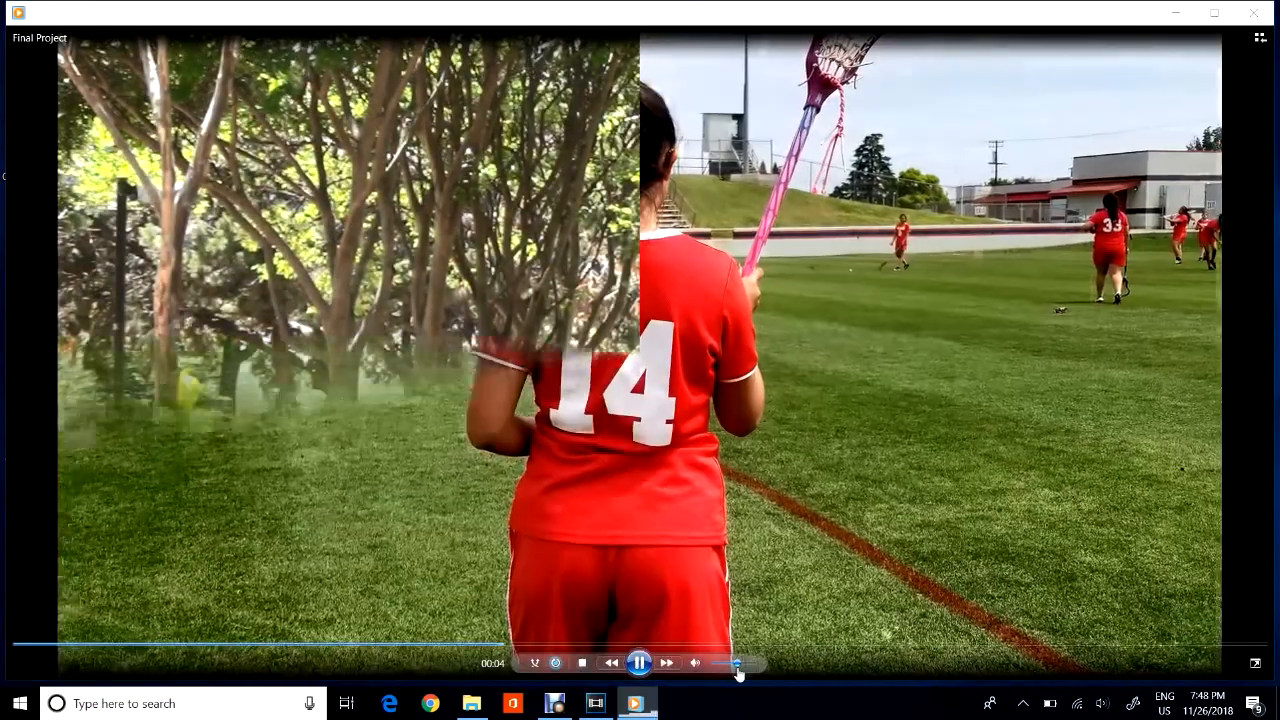
mouse_move(737, 674)
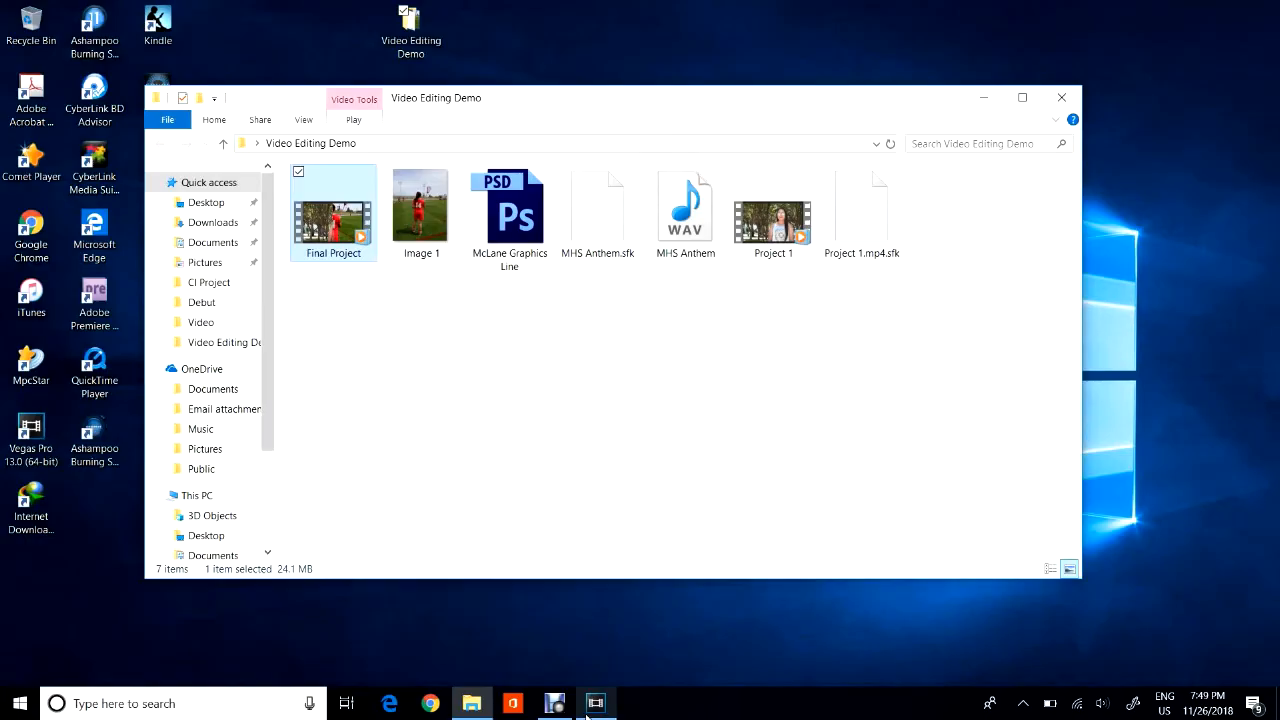
click(590, 710)
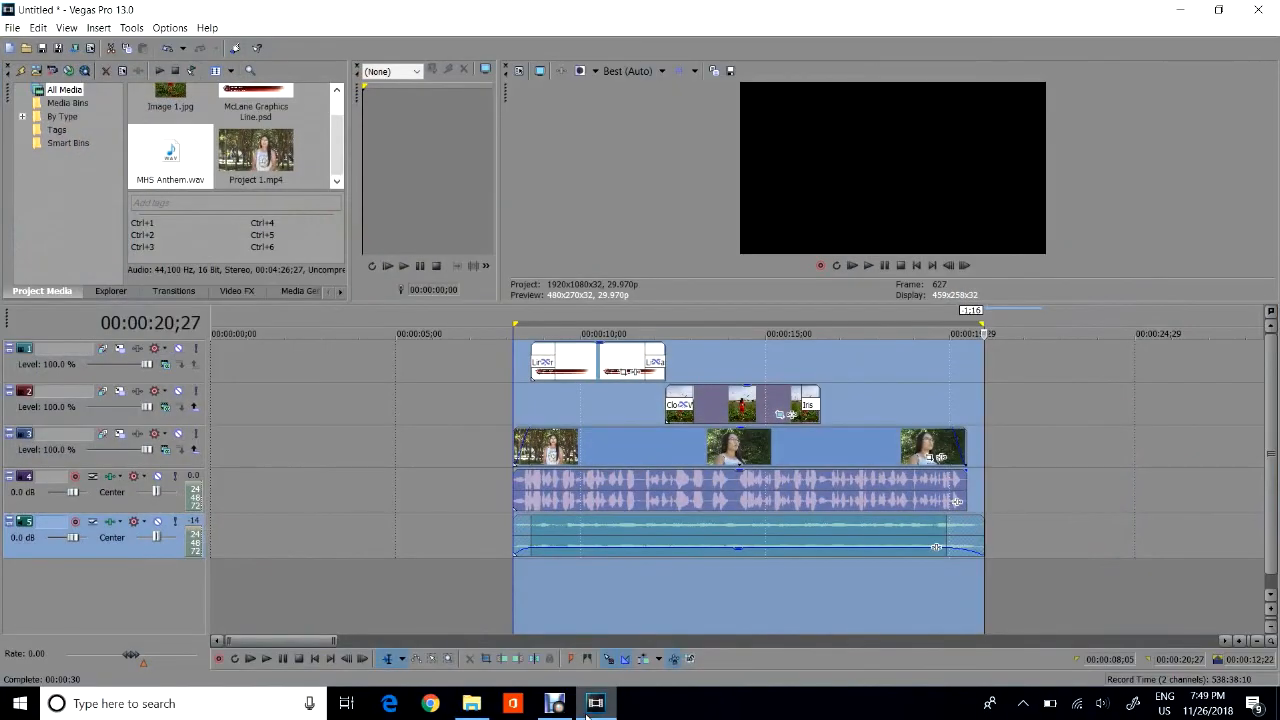